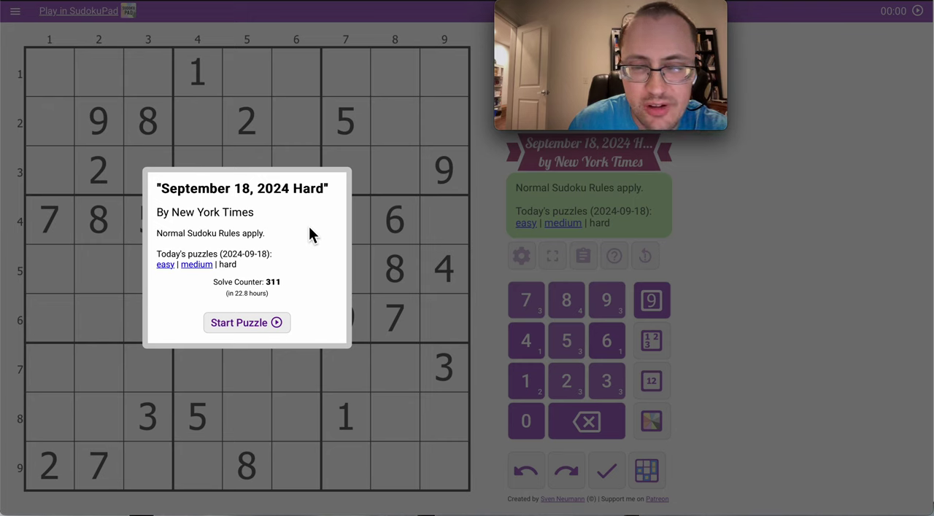
Step: Start the puzzle and corner-mark 2 in r1c7–r1c9 and 9 in r1c5–r1c6
left_click(255, 329)
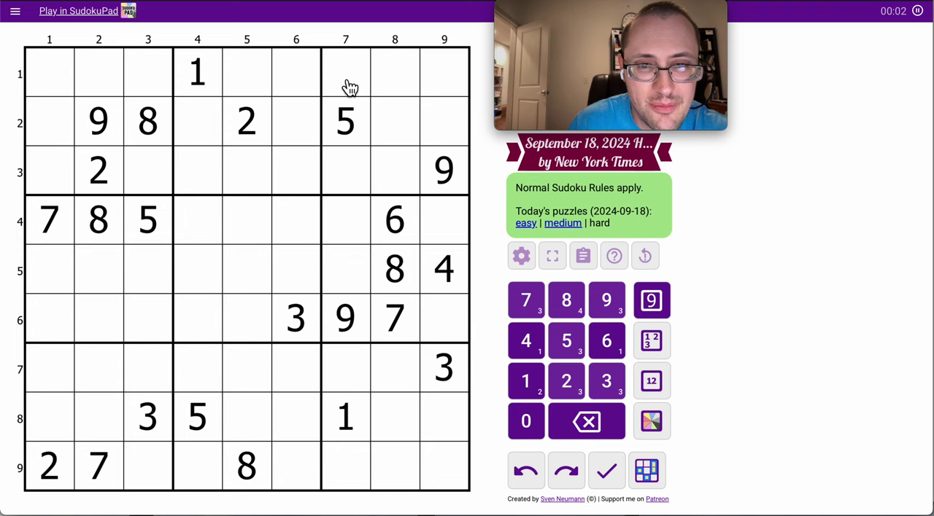
left_click_drag(346, 73, 445, 73)
key("2")
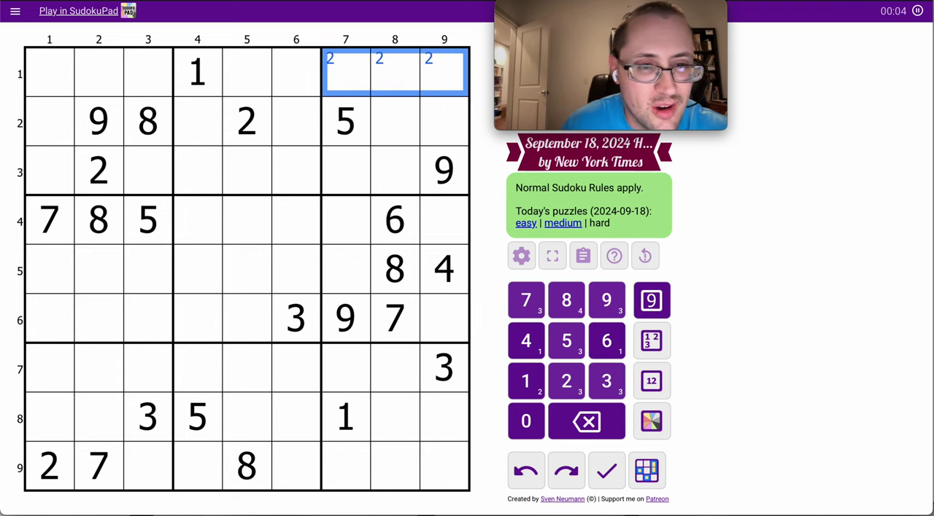
left_click_drag(247, 77, 301, 82)
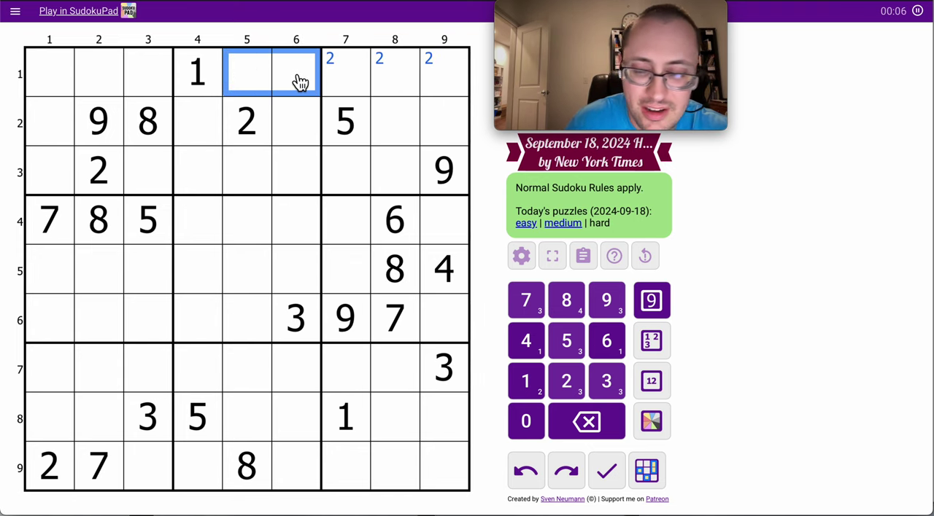
key("9")
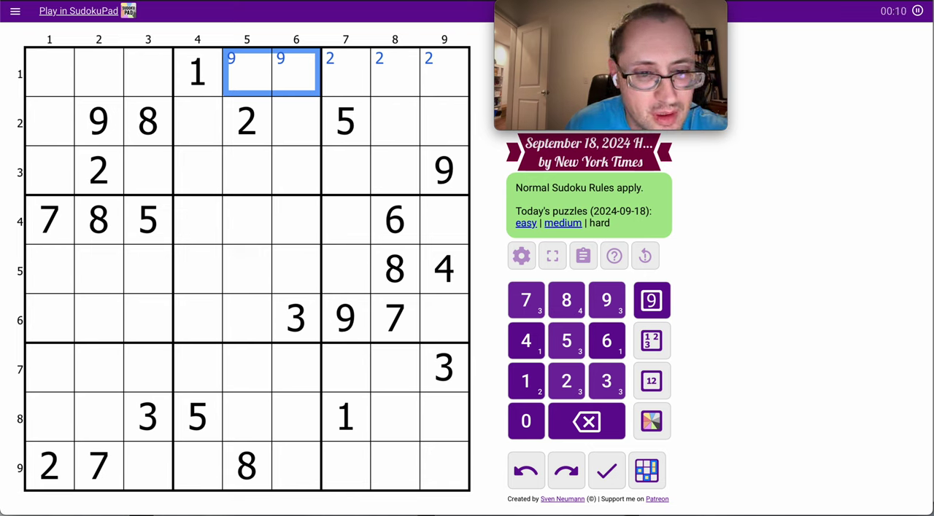
Step: Place 8 in r6c4, checking it against the given 8s in r4c2, r5c8 and r9c5
left_click(204, 328)
key("8")
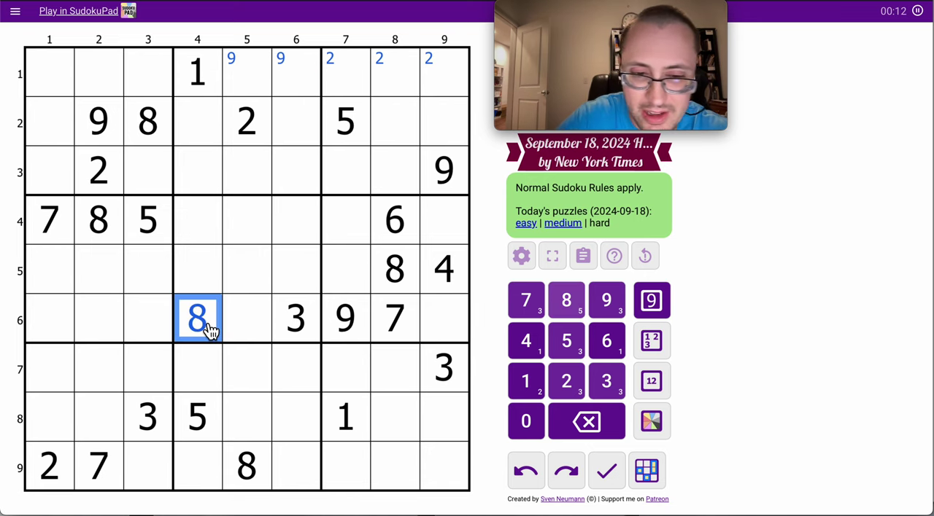
left_click(95, 218)
left_click(395, 276)
left_click(252, 471)
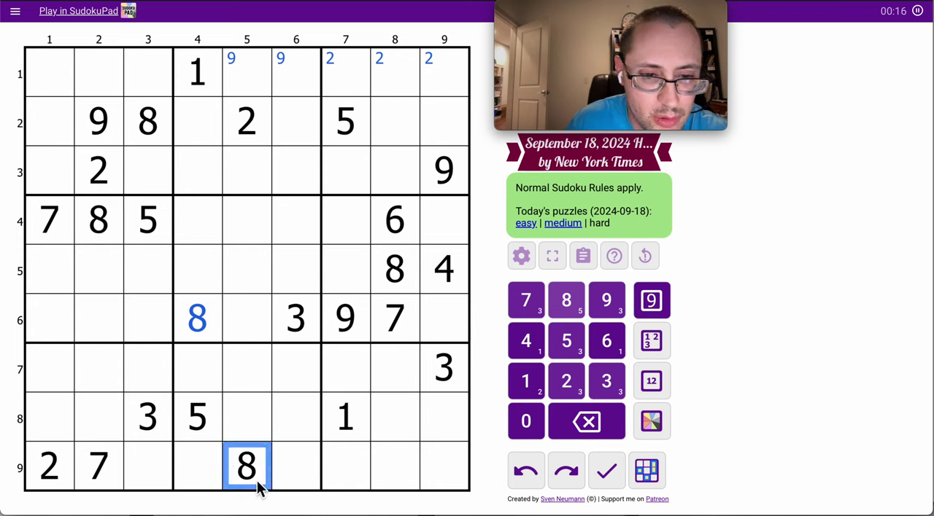
left_click(204, 330)
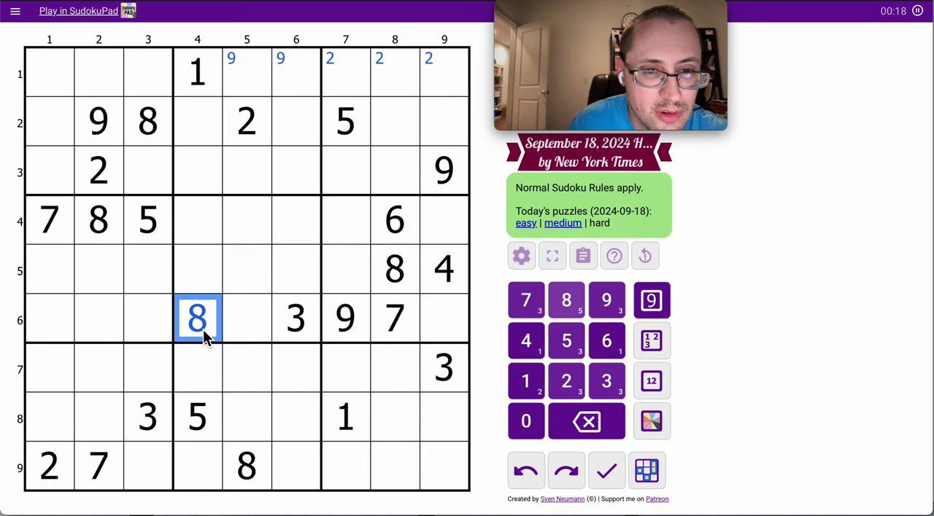
Step: Corner-mark 8 as a candidate in r1c6 and r3c6
left_click_drag(246, 73, 249, 171)
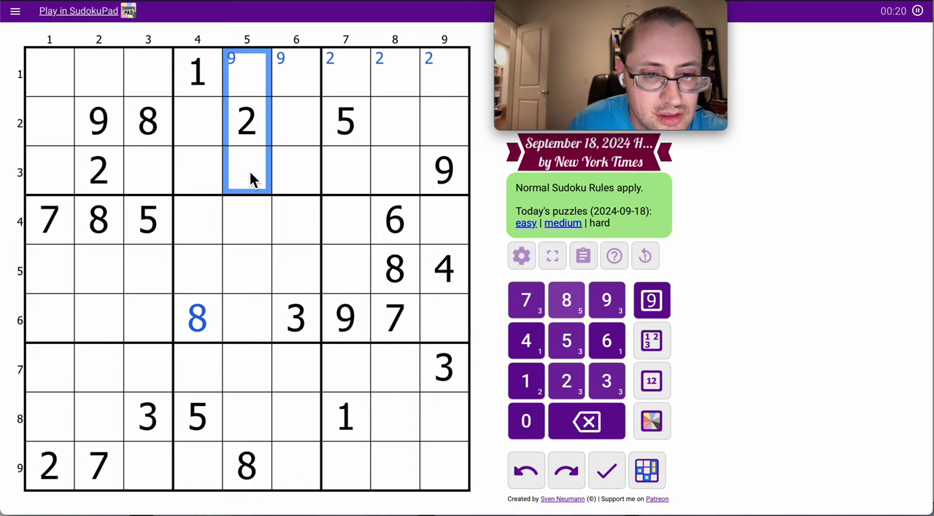
left_click(301, 73)
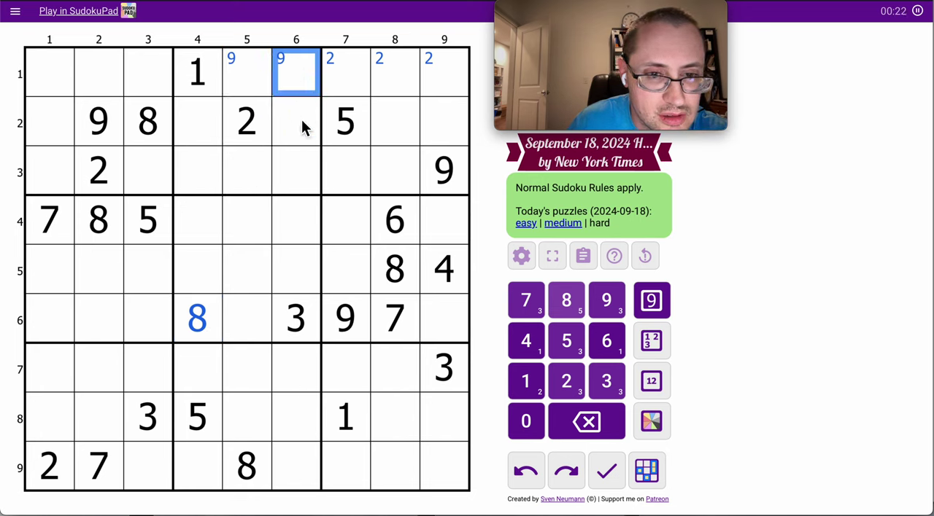
left_click(299, 175, "ctrl")
key("8")
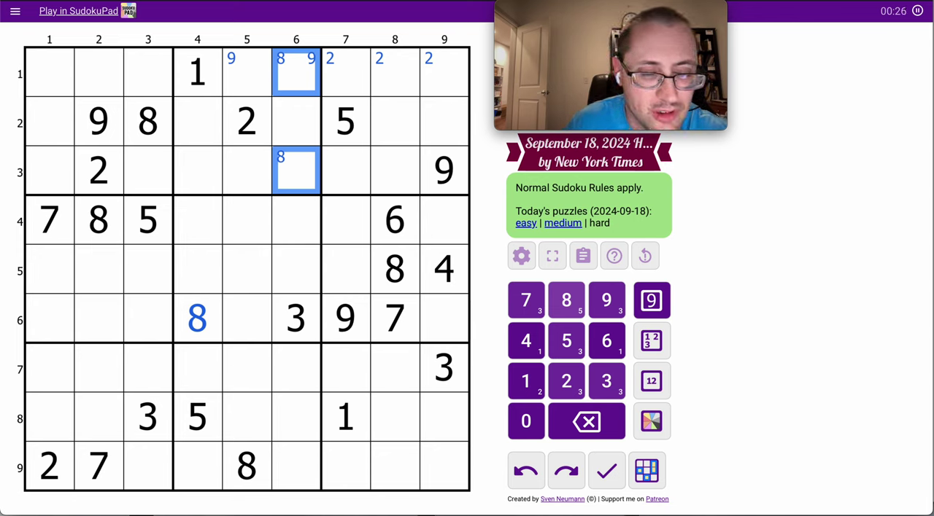
Step: Place 3 in r9c4 after checking the nearby 8s and the given 3s in r8c3 and r7c9
left_click(197, 319)
left_click(247, 467)
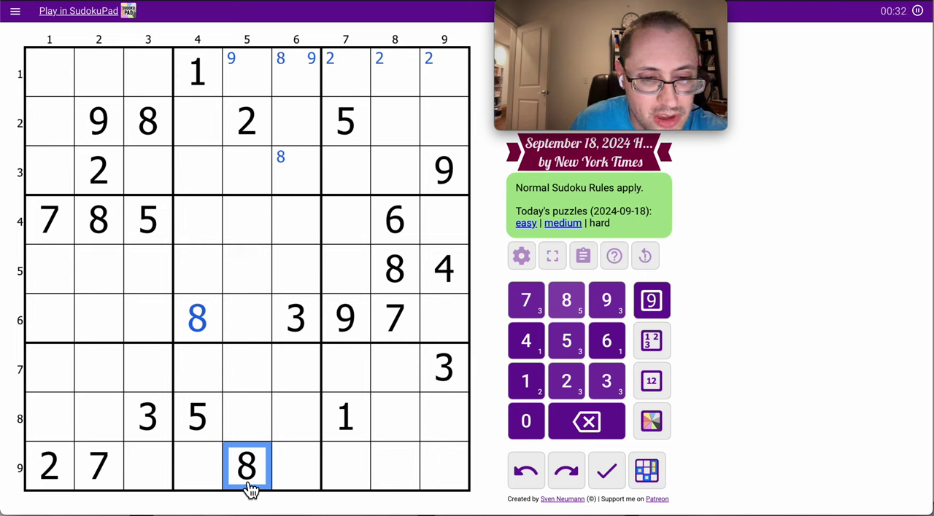
left_click(197, 467)
left_click(247, 467)
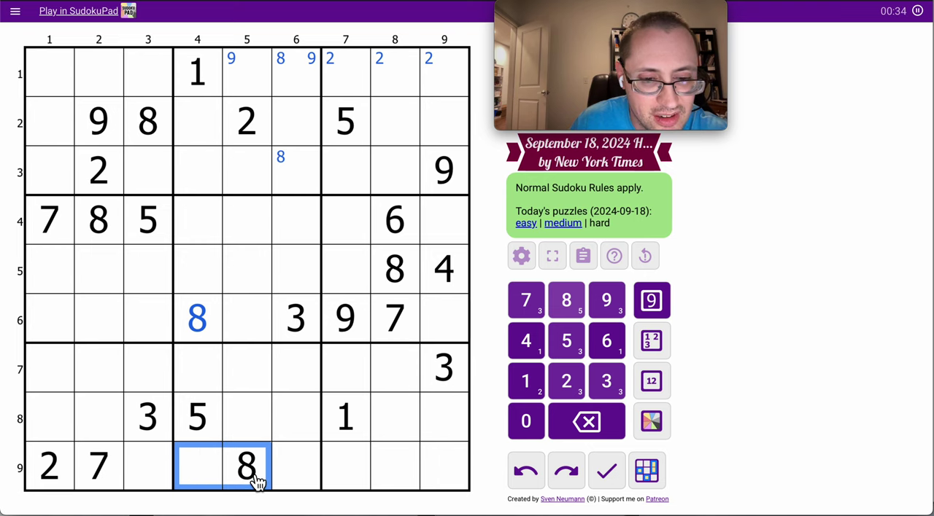
left_click(197, 467)
type("3")
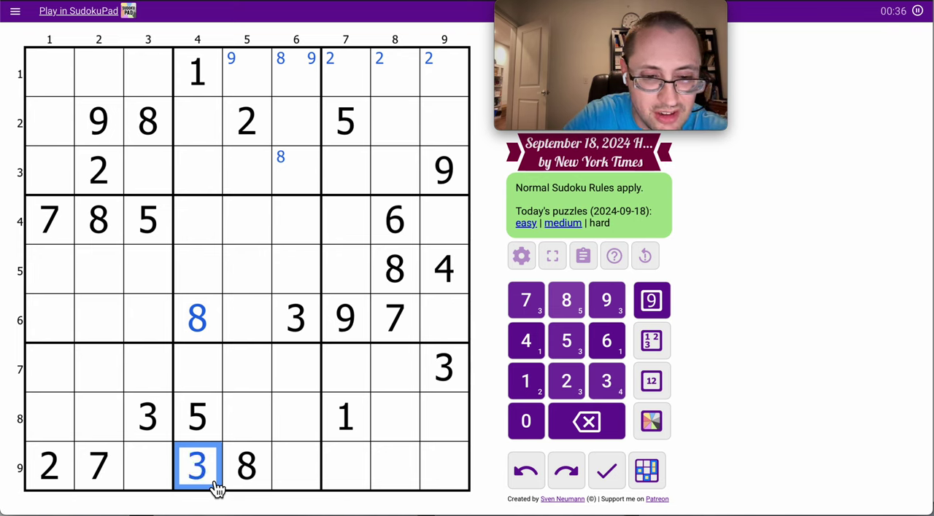
left_click(148, 417)
type("3")
left_click(314, 314)
left_click(449, 369)
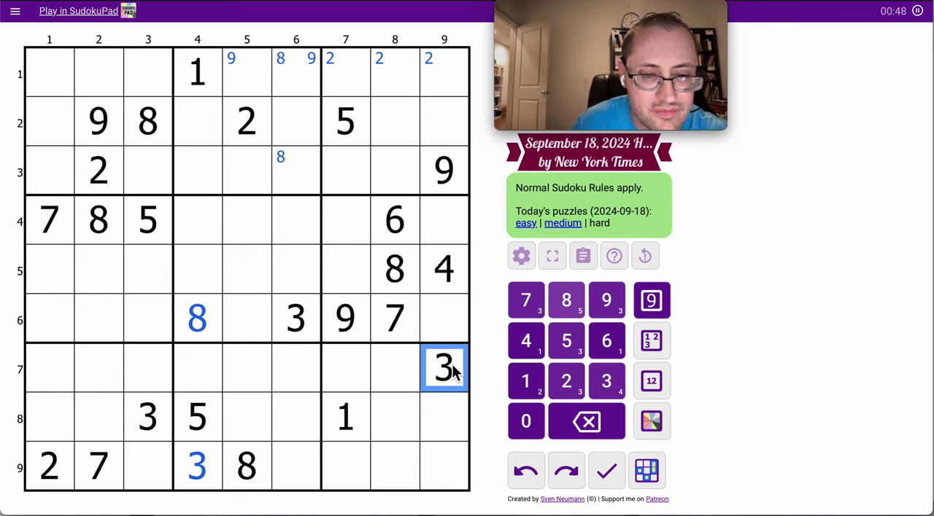
Step: Corner-mark 3 as a candidate in r1c5–r3c5
left_click(197, 466)
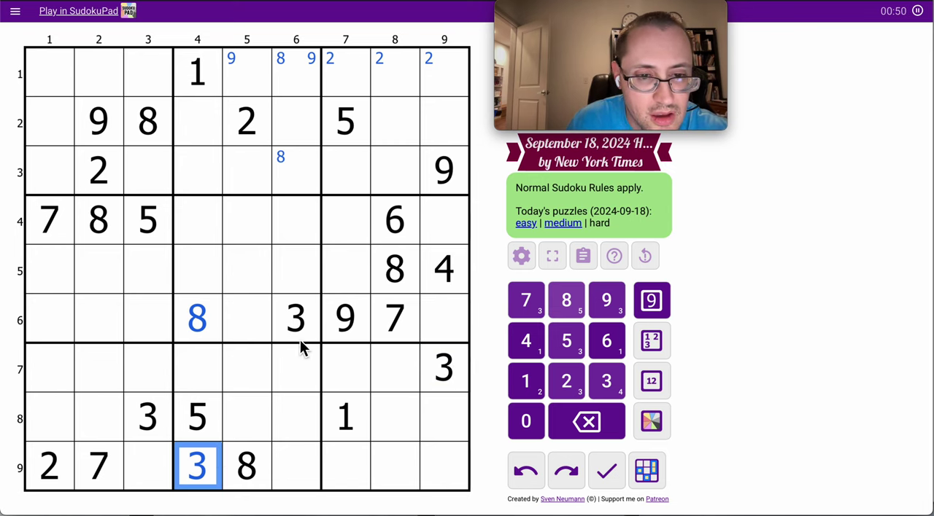
left_click(296, 318)
left_click_drag(197, 124, 208, 188)
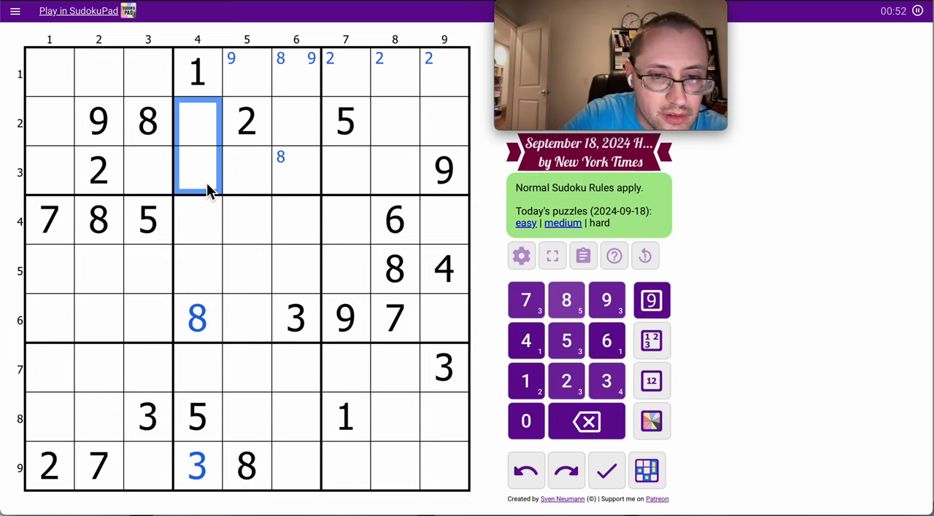
left_click(250, 75)
left_click_drag(250, 75, 246, 171)
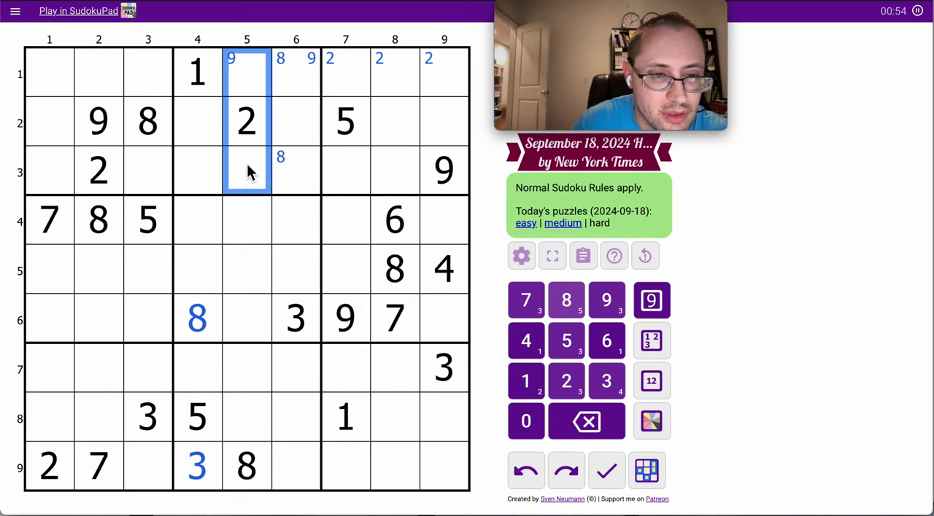
key("3")
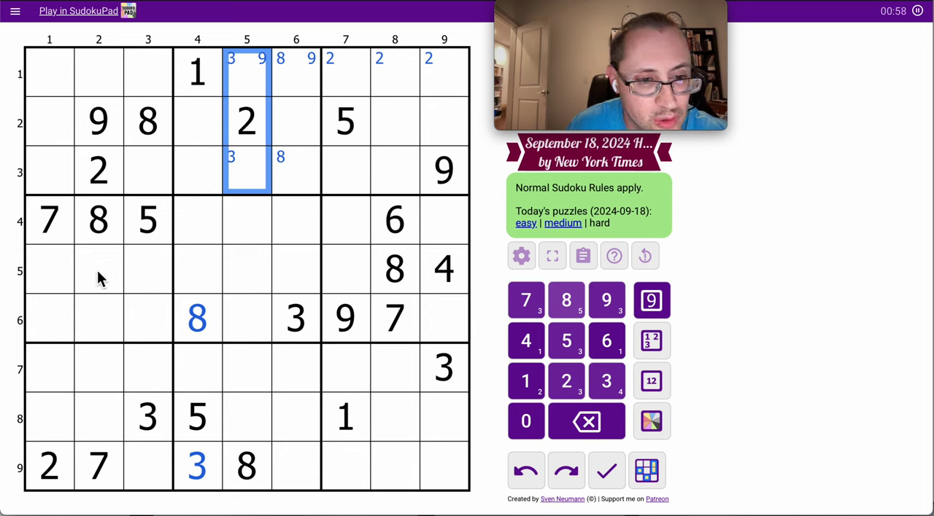
Step: Check r5c3–r6c3 against the givens in r4c1, r9c1, r3c2 and r9c2
left_click_drag(148, 271, 148, 328)
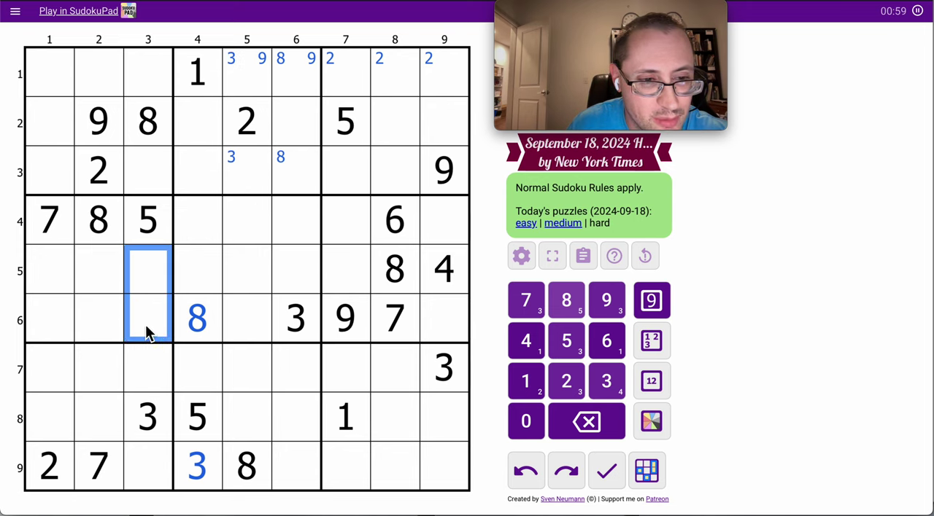
left_click(48, 222)
left_click(48, 467)
left_click(99, 175)
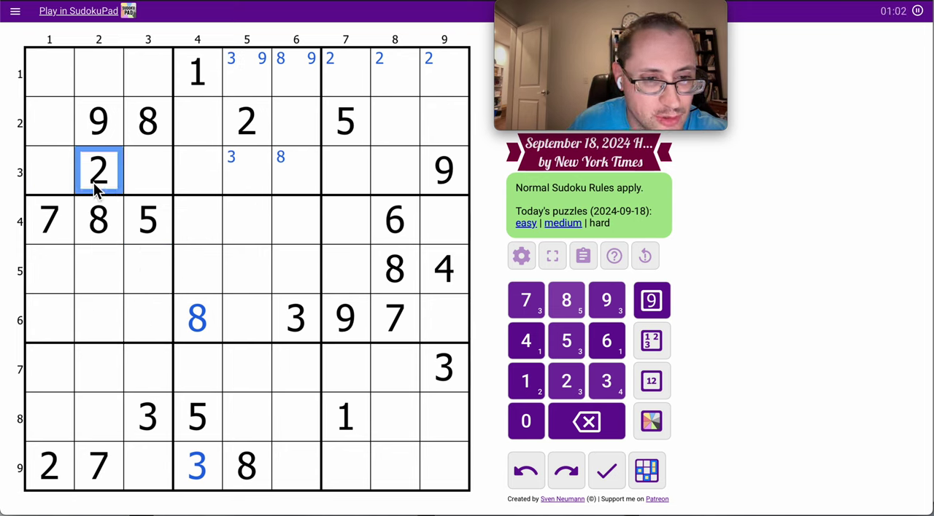
left_click(102, 467)
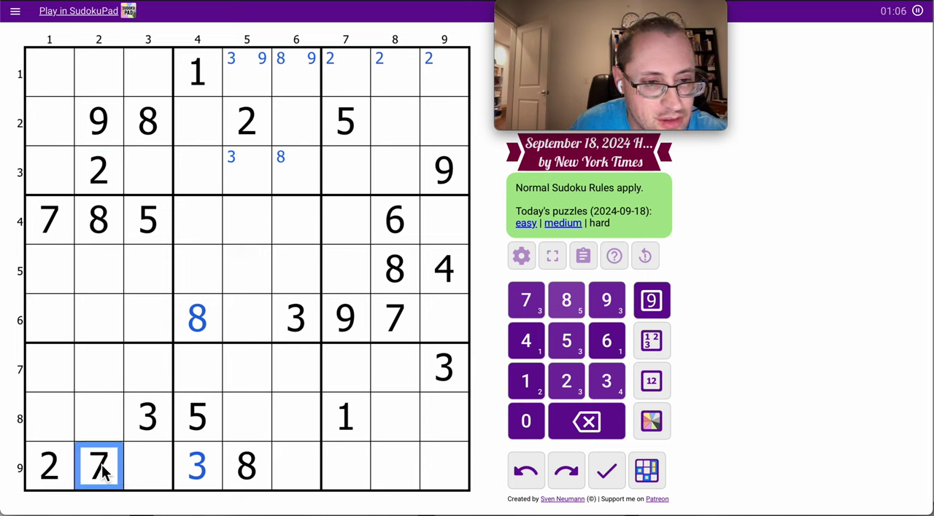
left_click(148, 319)
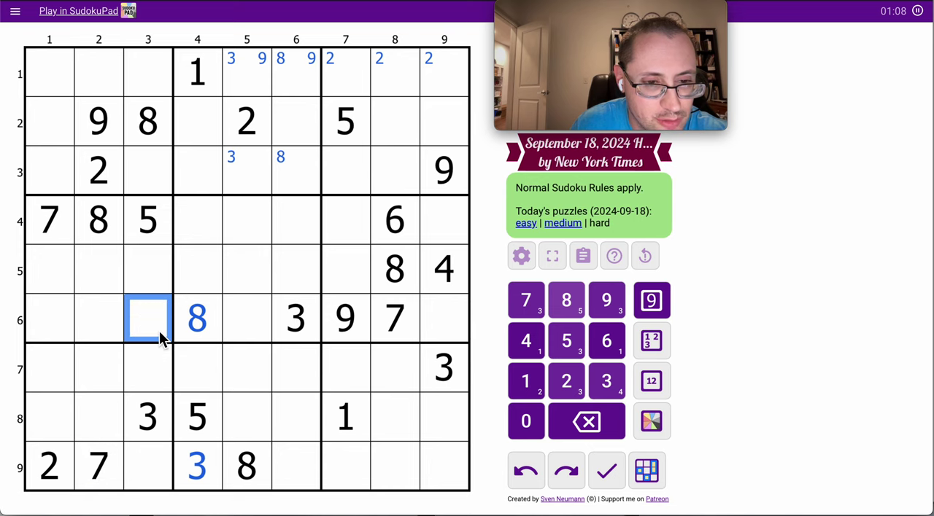
left_click(153, 281)
left_click_drag(160, 310, 161, 332)
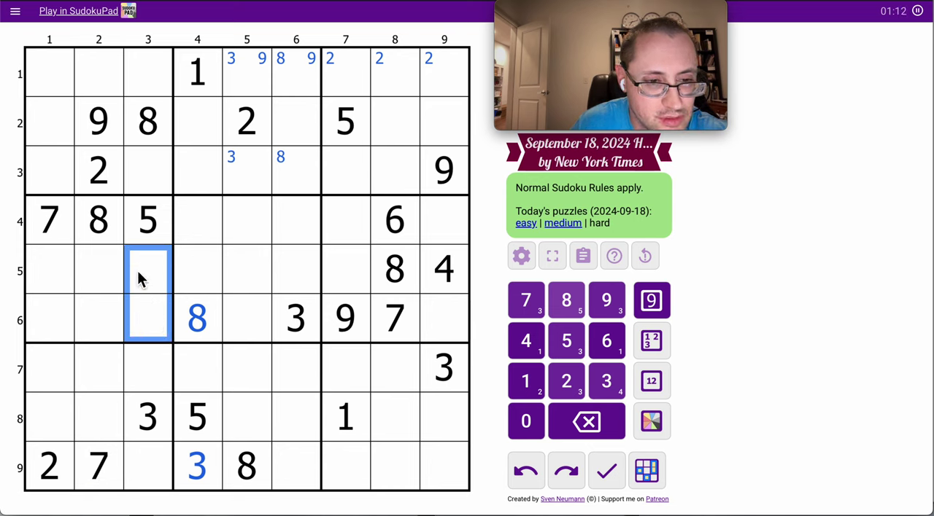
Step: Corner-mark 7 in r1c3–r3c3 after checking the given 7s
left_click(49, 221)
left_click(98, 466)
left_click_drag(147, 73, 148, 172)
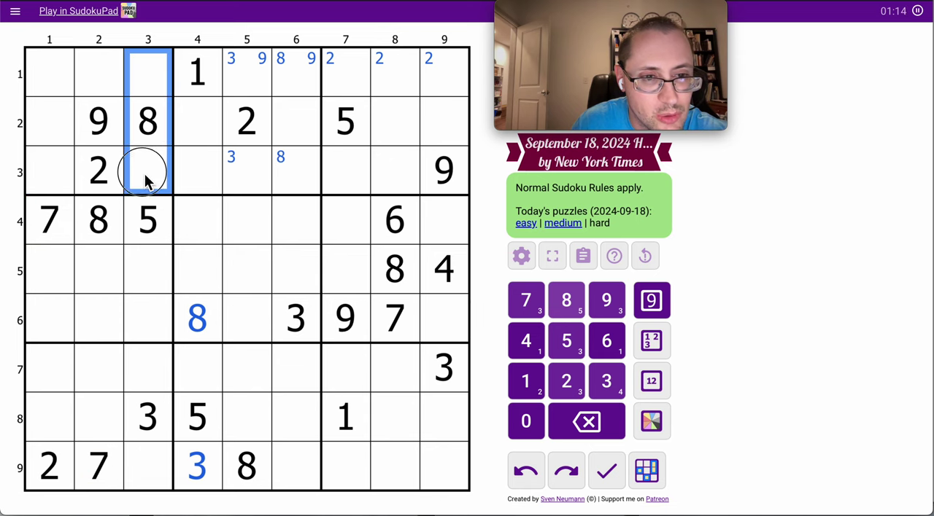
key("7")
Step: Corner-mark 2 as a candidate in r5c3 and r6c3
left_click(98, 172)
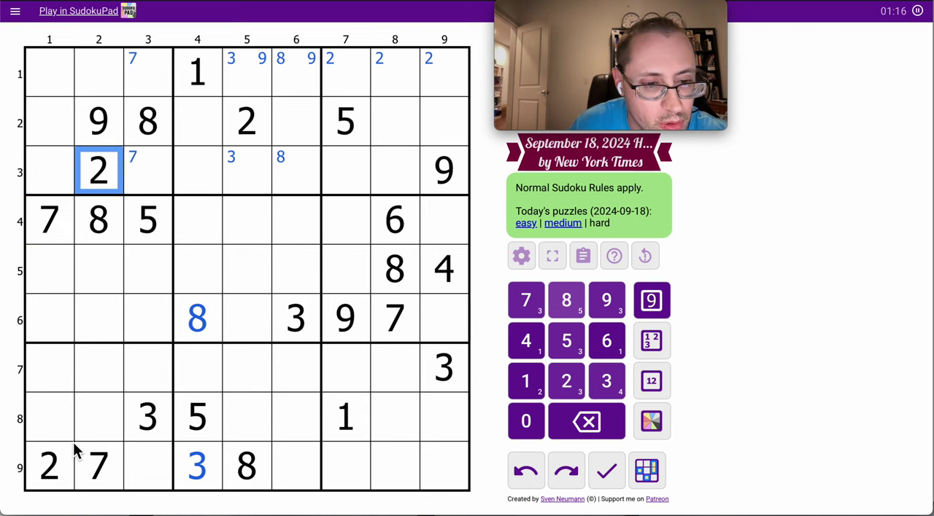
left_click(49, 465)
left_click_drag(150, 277, 156, 332)
key("2")
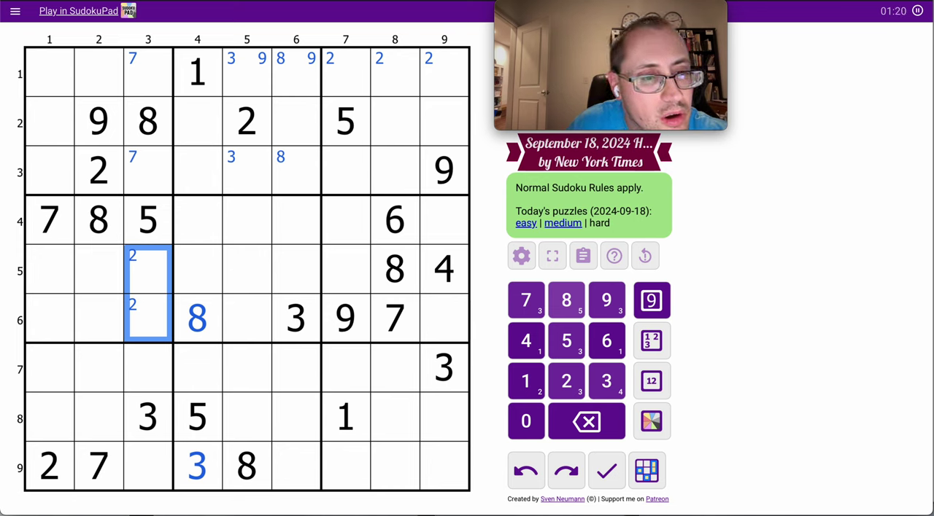
Step: Corner-mark 8 in r7c1–r8c1 and 9 in r7c8–r9c8
left_click_drag(49, 368, 49, 416)
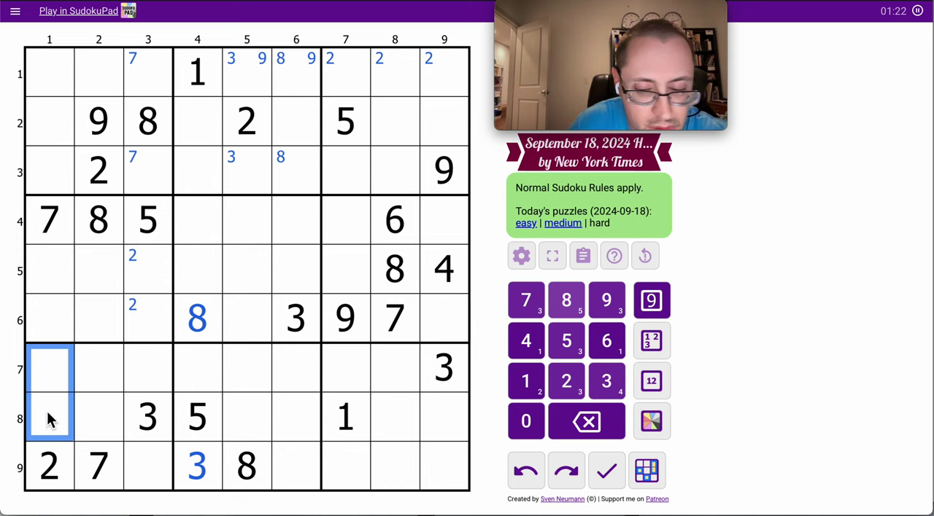
key("8")
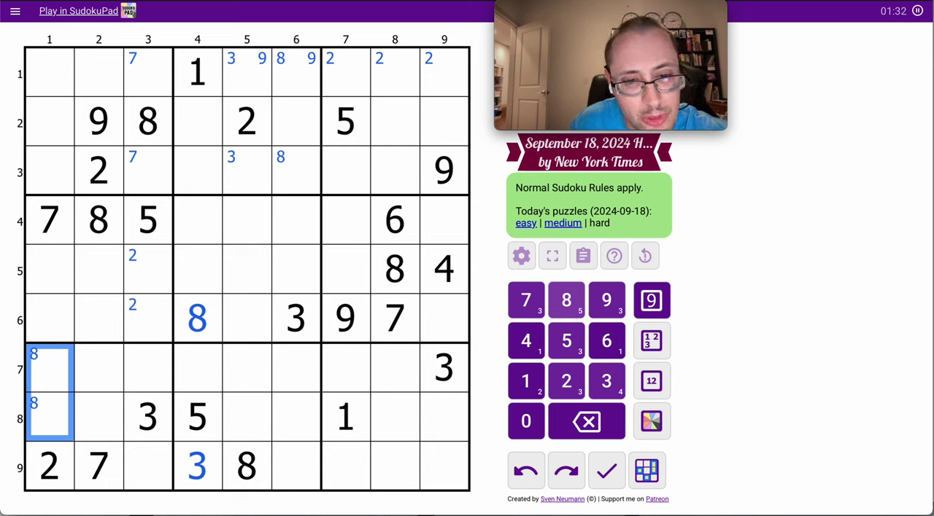
left_click_drag(400, 365, 404, 460)
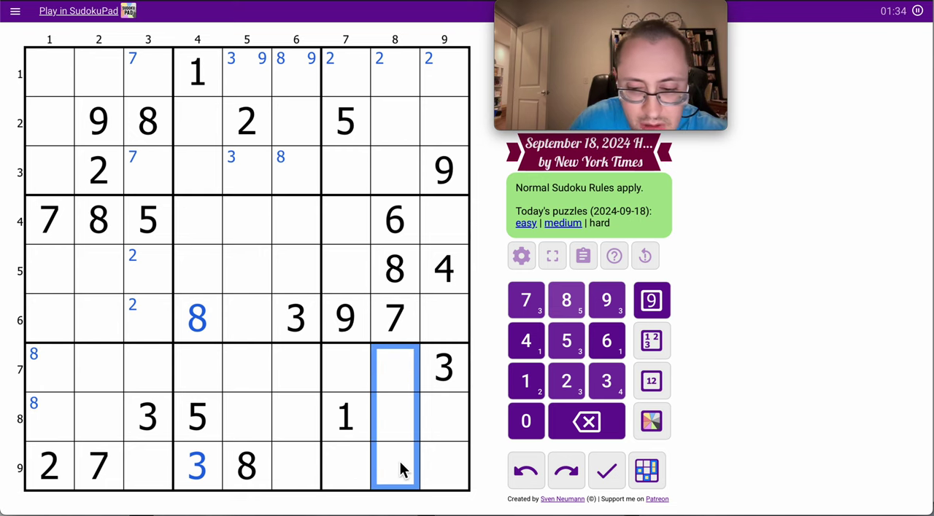
key("9")
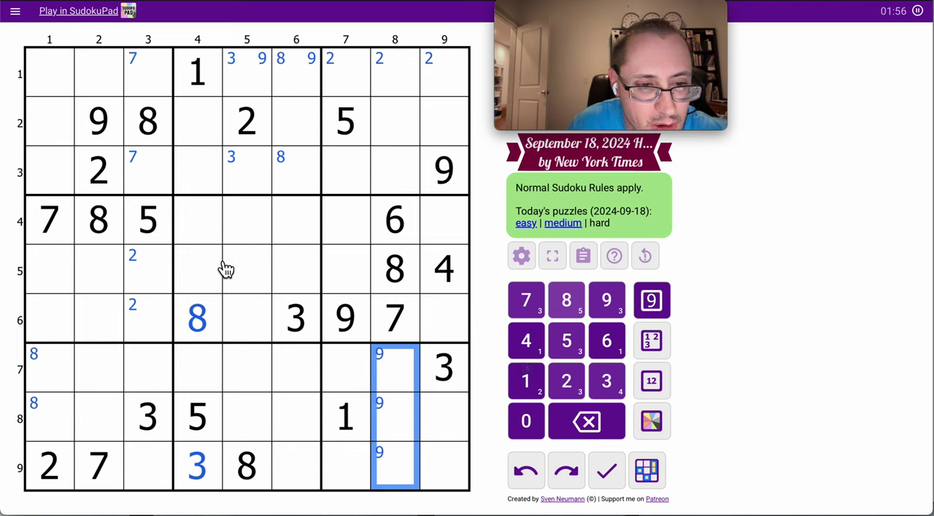
Step: Place 3 in r4c7
left_click_drag(51, 223, 149, 222)
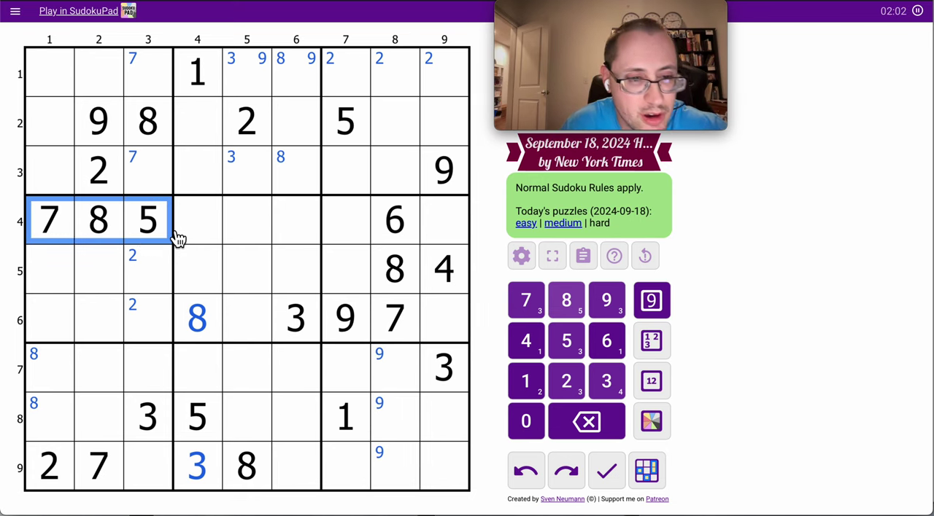
left_click_drag(201, 226, 290, 238)
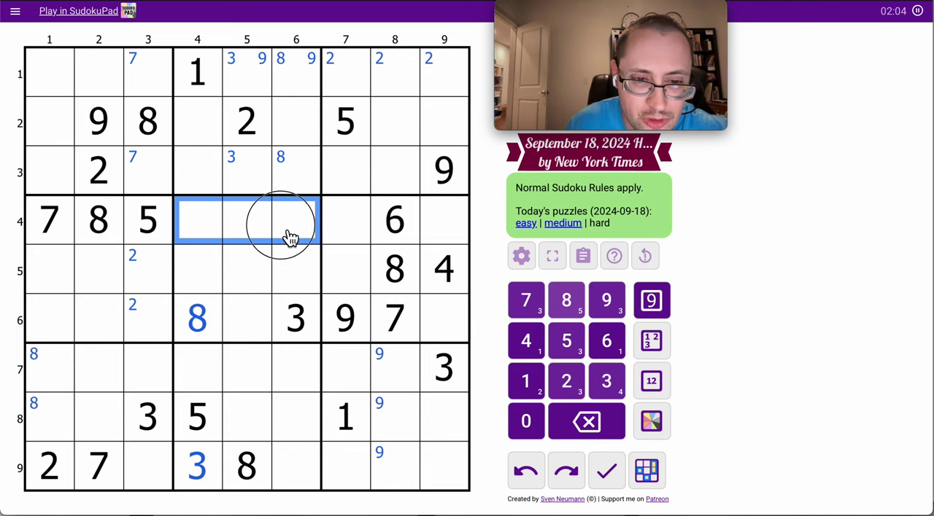
left_click_drag(346, 223, 460, 226)
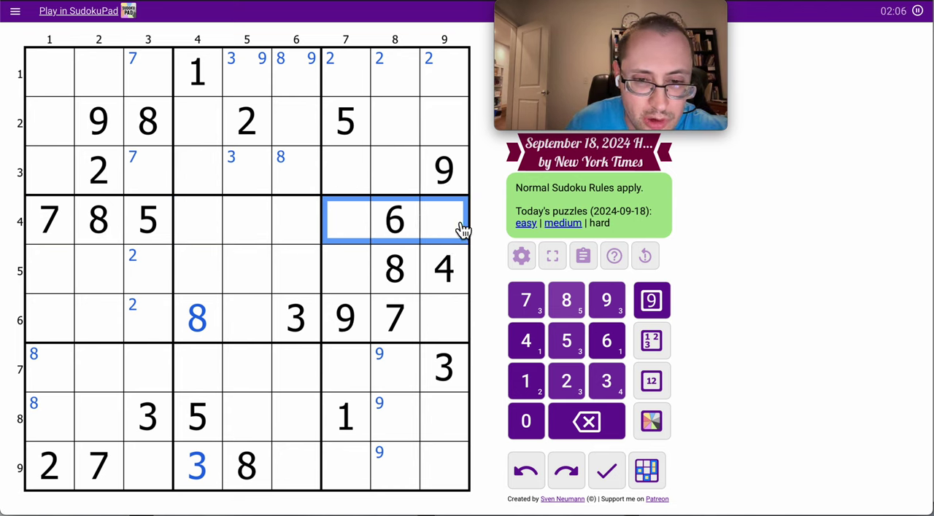
left_click(445, 227)
key("Left")
key("Left")
left_click(652, 301)
key("3")
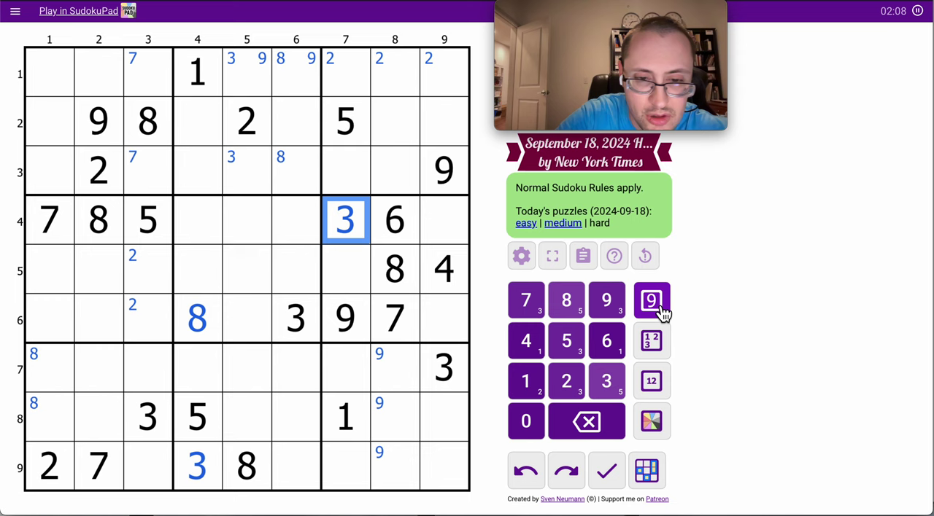
Step: Corner-mark 3 in r1c8–r3c8 and r5c1–r5c2, and 4 in r4c4–r4c6
left_click(394, 73)
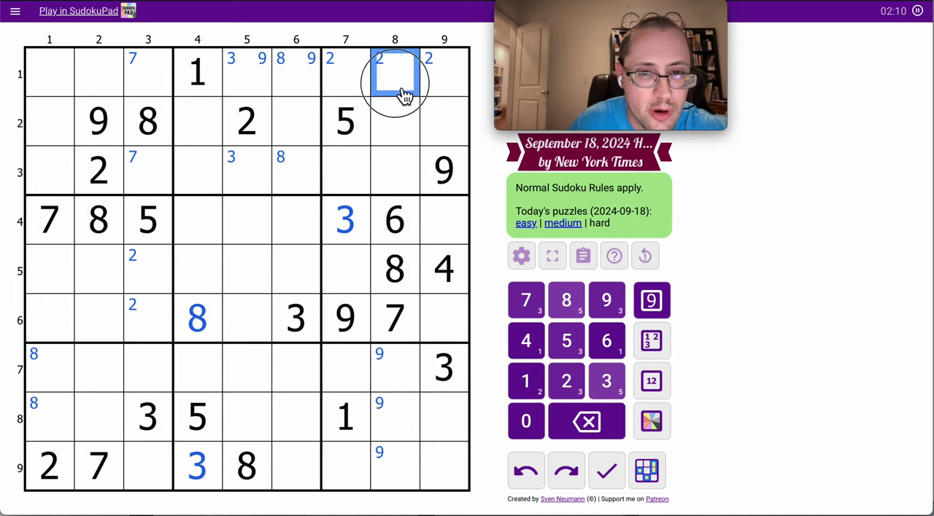
left_click_drag(395, 73, 394, 175)
key("3")
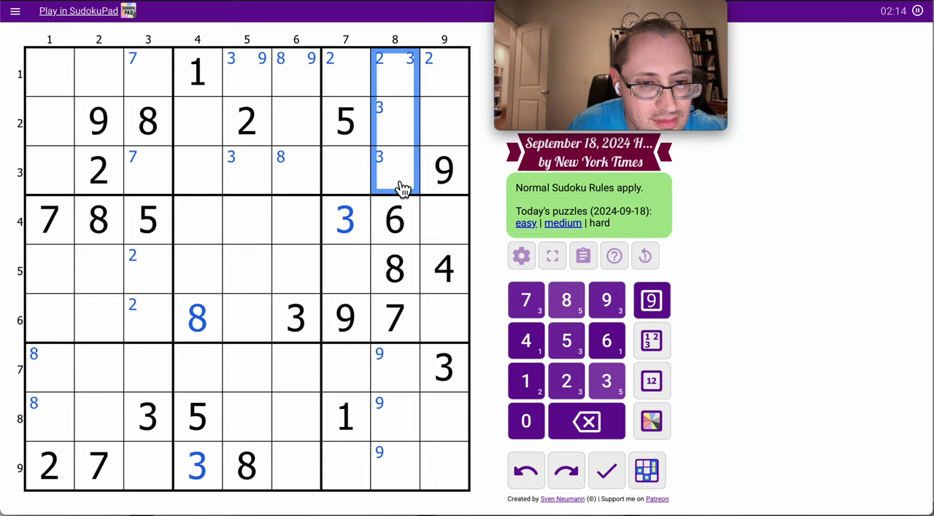
left_click_drag(55, 283, 93, 283)
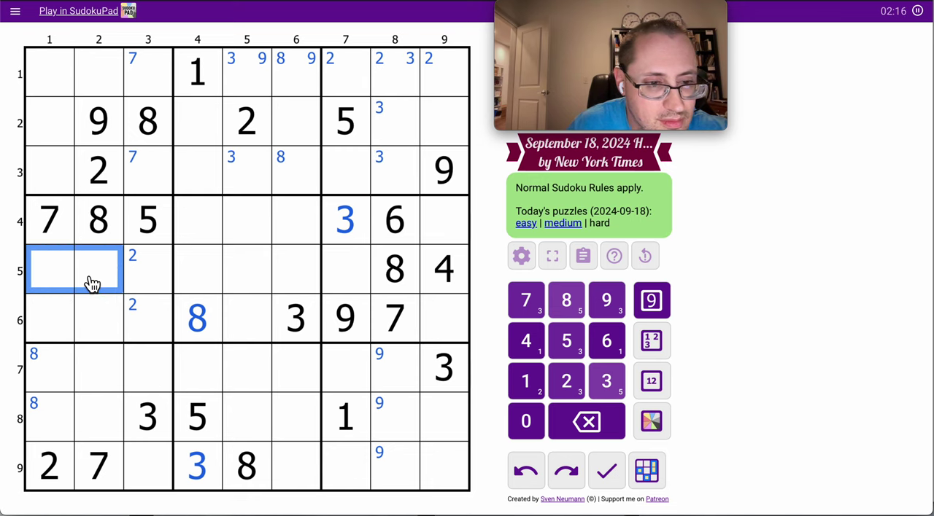
key("3")
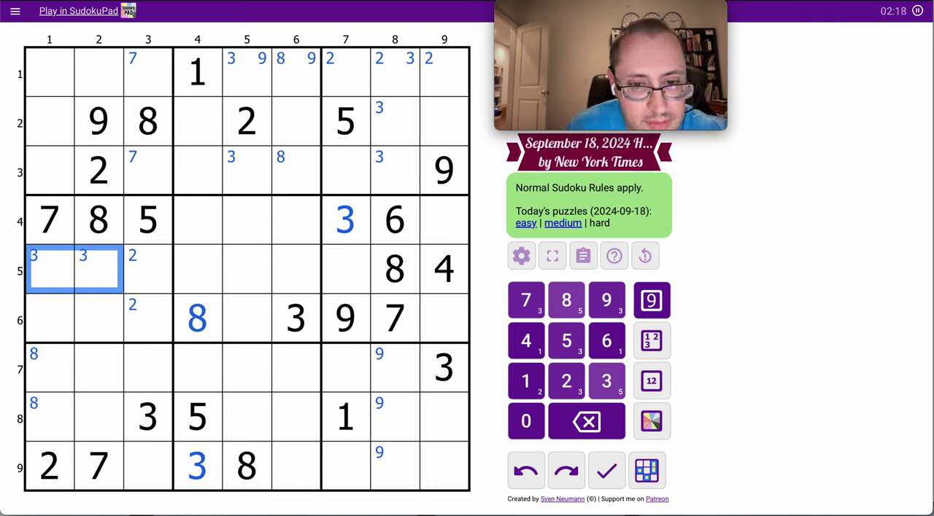
left_click_drag(197, 219, 296, 219)
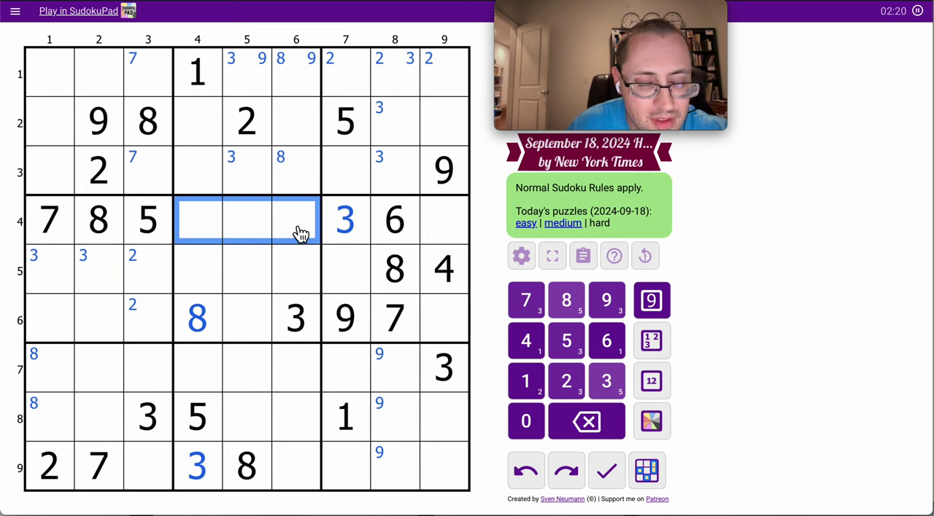
key("4")
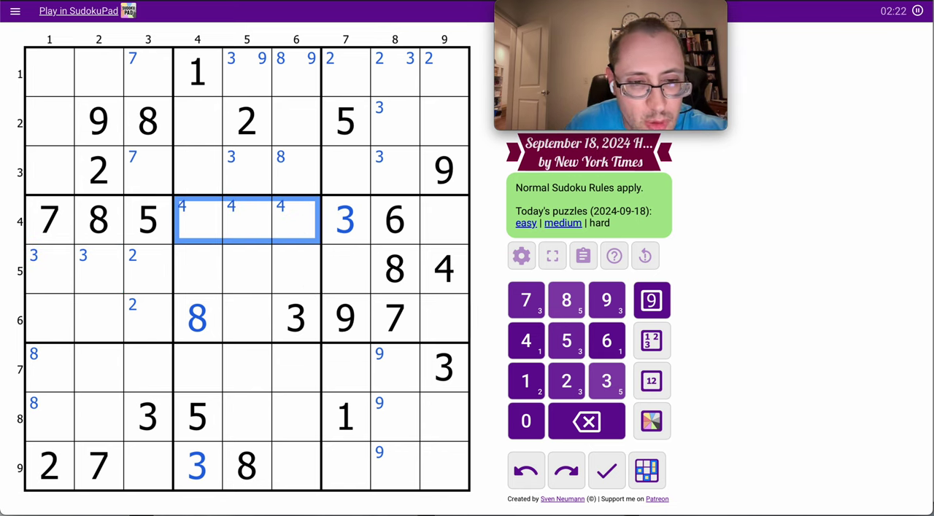
Step: Centre-mark 249, 49 and 249 in r4c4, r4c5 and r4c6
left_click(444, 219)
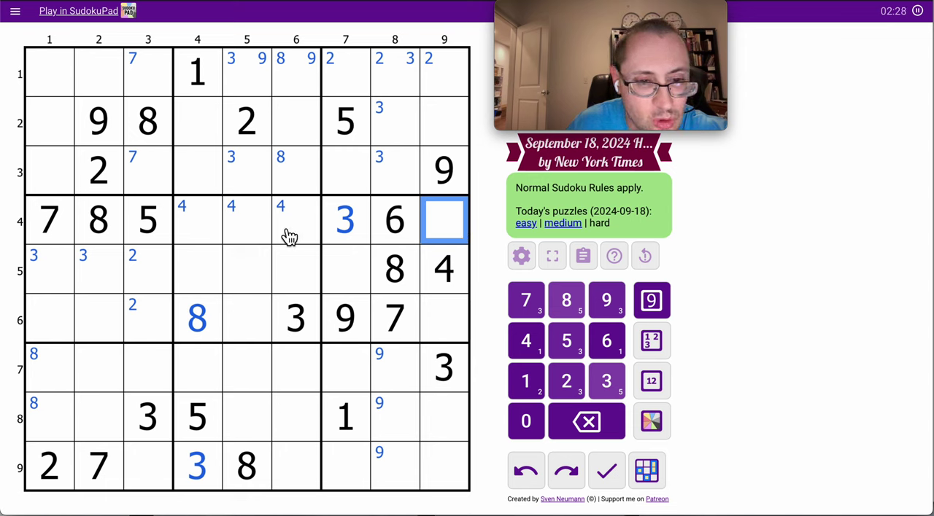
left_click(196, 219)
left_click(651, 382)
type("2")
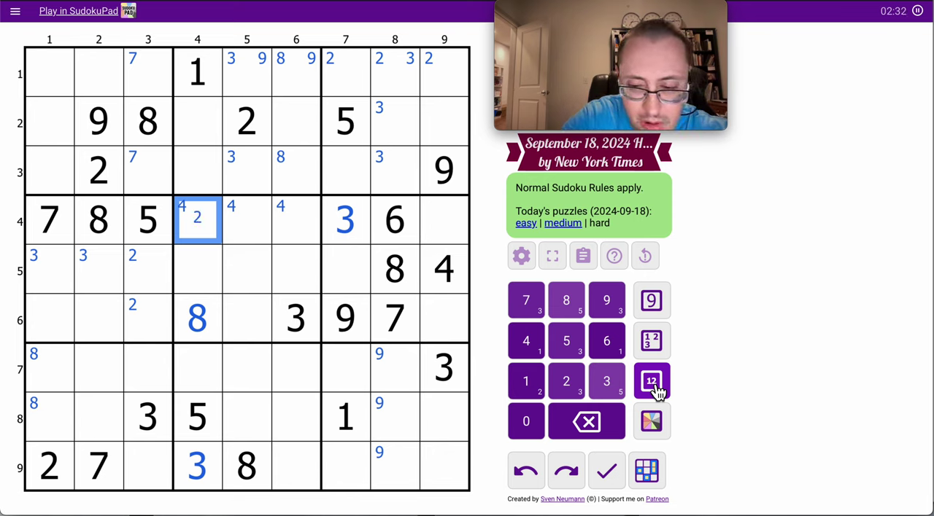
type("49")
key("Right")
type("149")
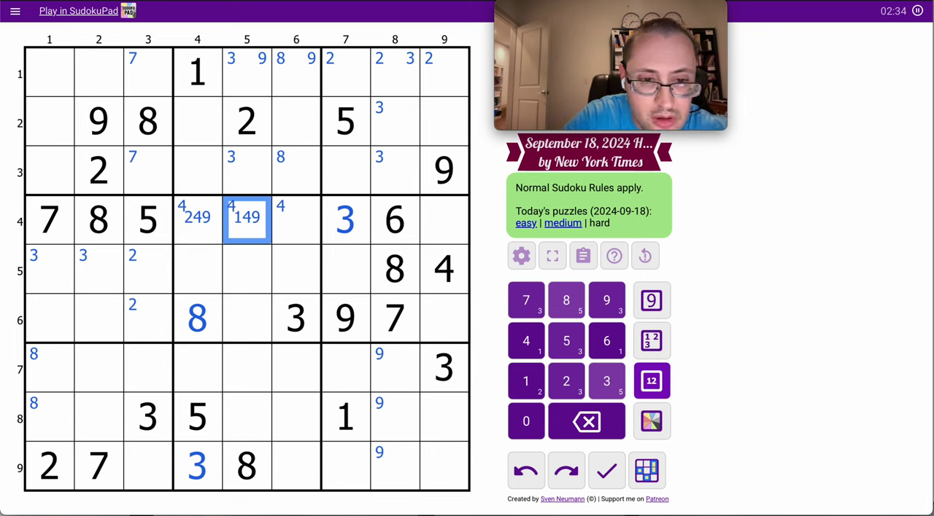
key("Right")
type("1249")
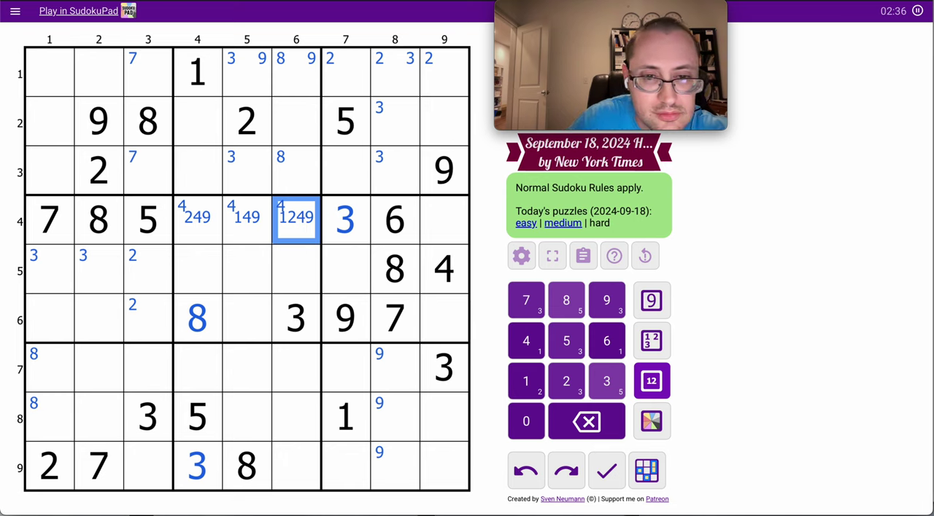
key("Right")
key("Right")
key("Right")
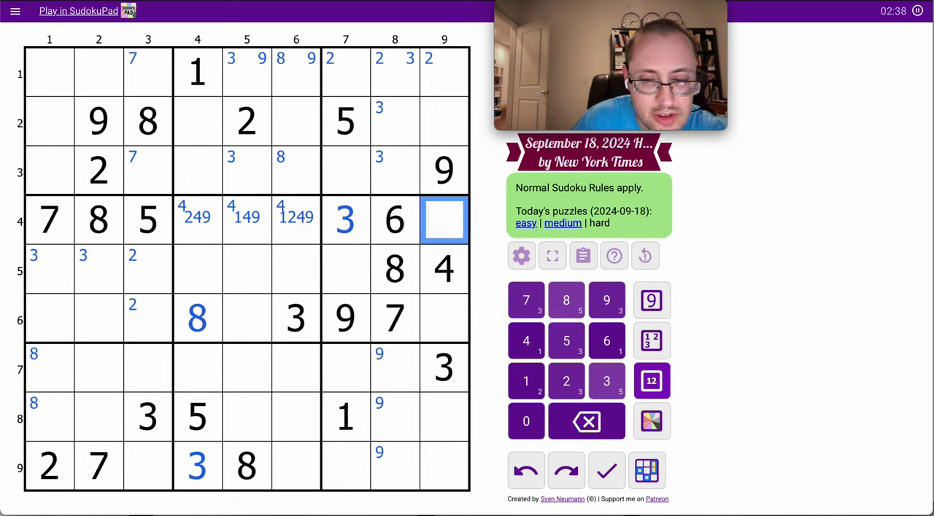
type("12")
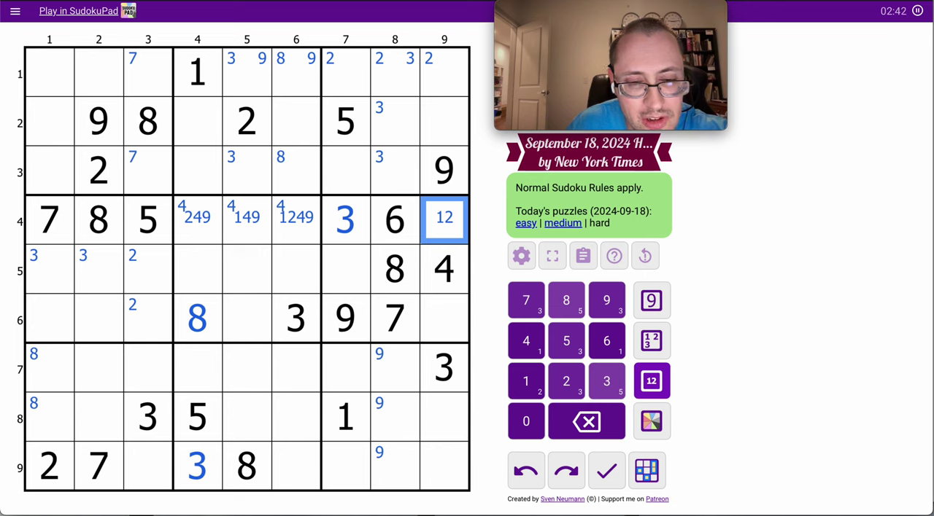
Step: Place 2 in r5c7 and the digits 1 and 5 in r4c9 and r6c9
left_click(444, 319)
left_click(345, 319)
left_click(346, 269)
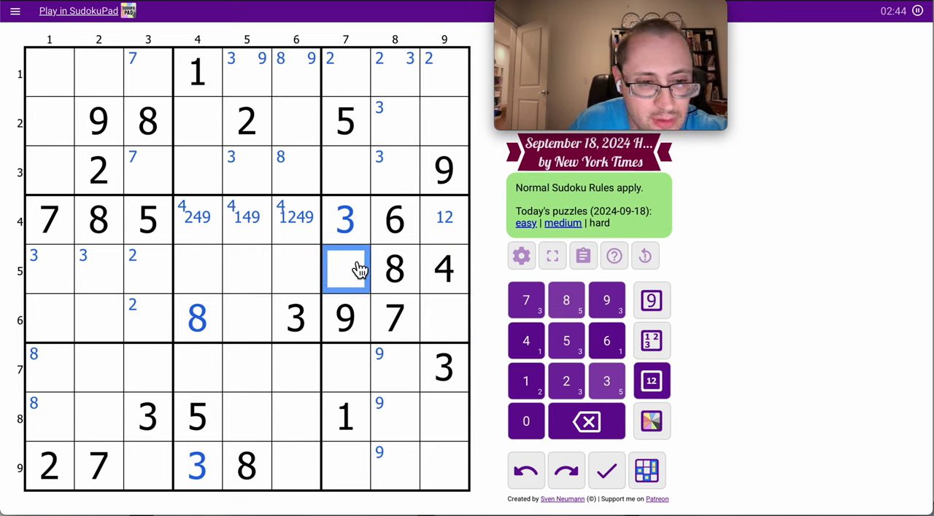
left_click(447, 319)
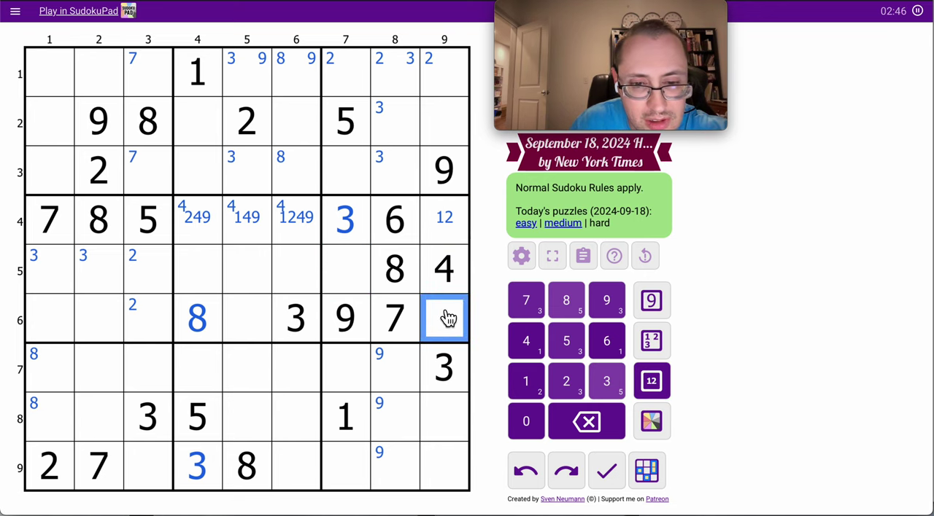
left_click(651, 300)
type("5")
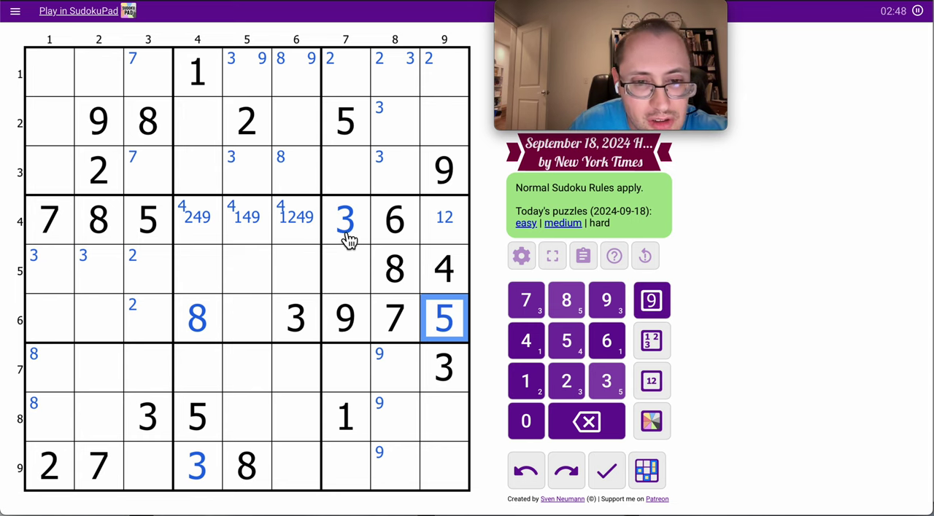
left_click(346, 270)
left_click(651, 381)
type("12")
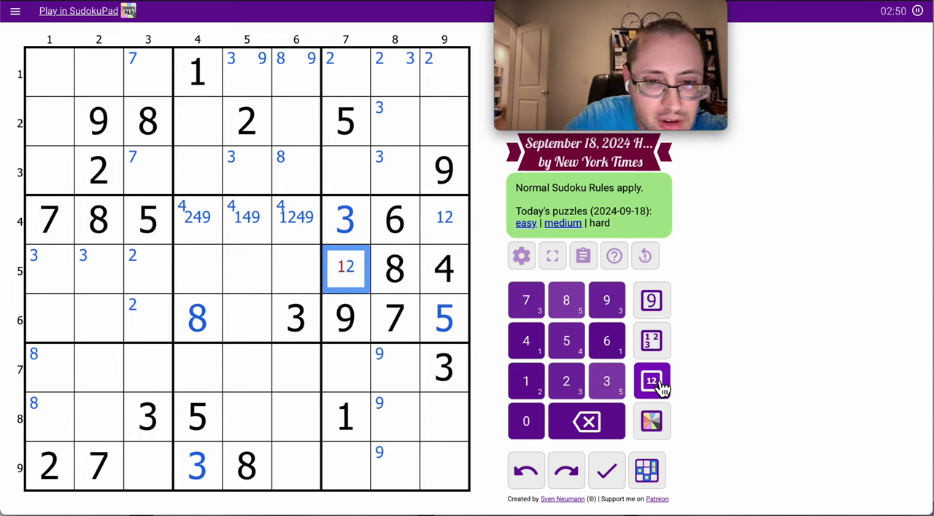
left_click(651, 301)
type("2")
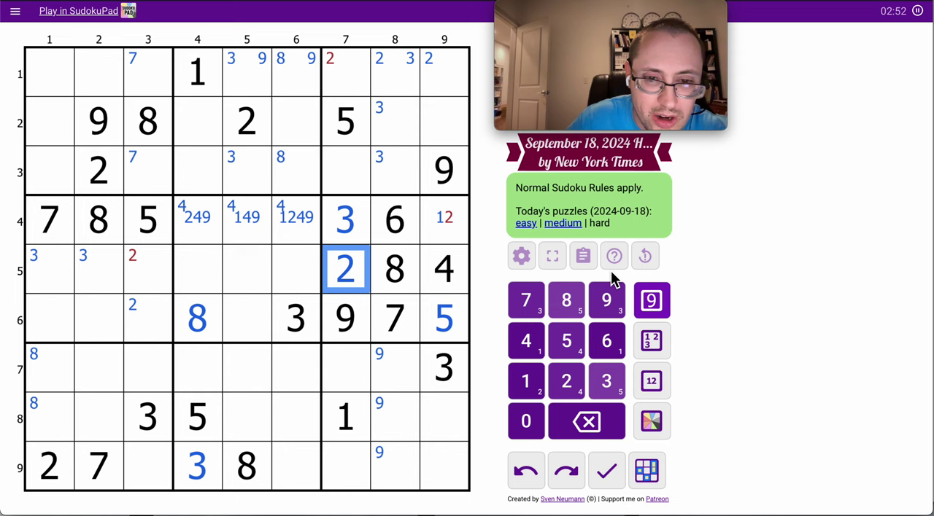
left_click(444, 219)
type("1")
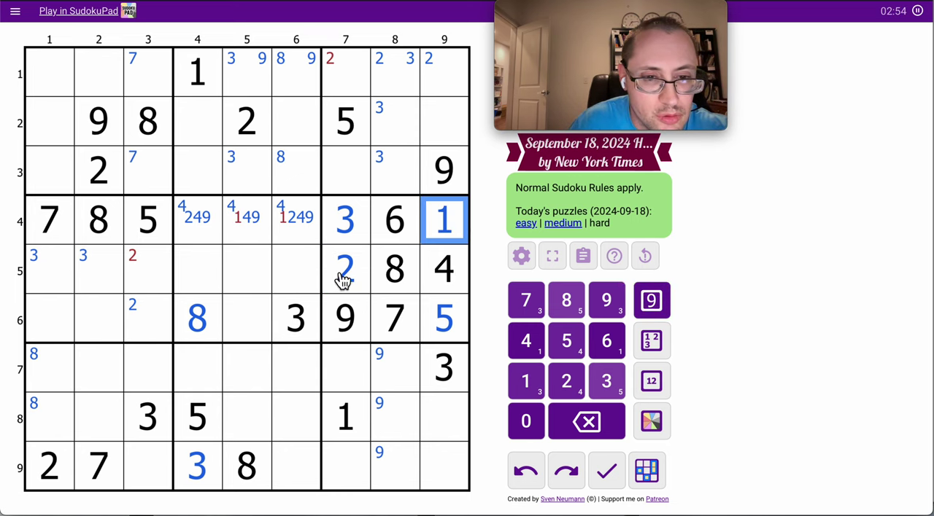
left_click_drag(247, 219, 296, 219)
type("1")
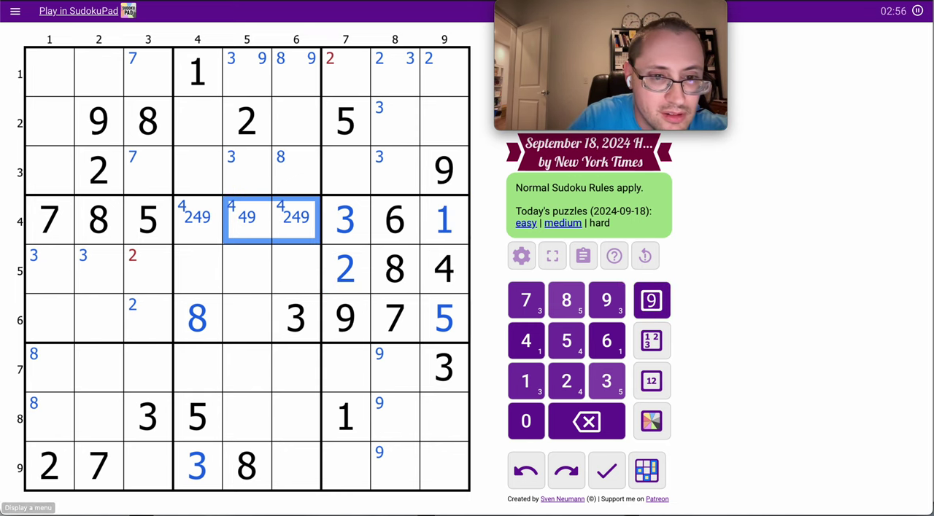
Step: Place 2 in r6c3 and clear the conflicting 2 note from r5c3
left_click(148, 270)
left_click(157, 318)
type("2")
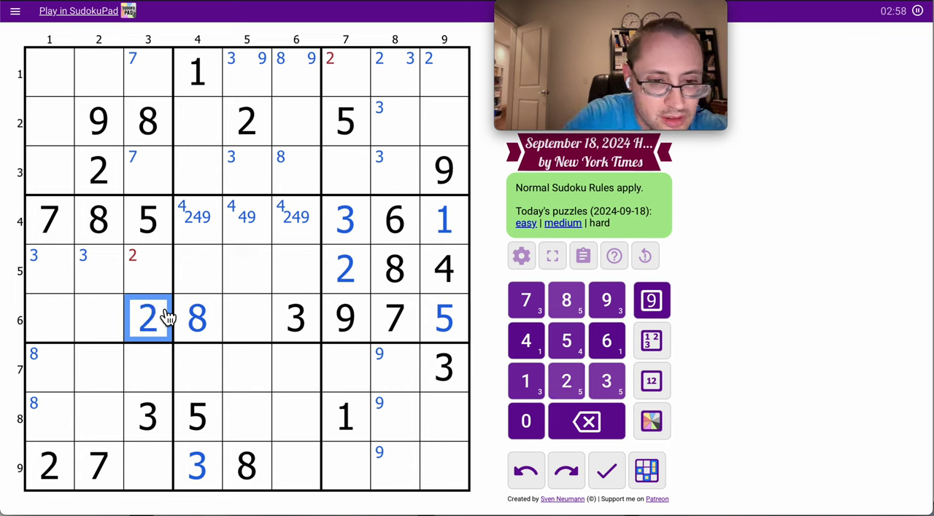
left_click(148, 270)
key("Delete")
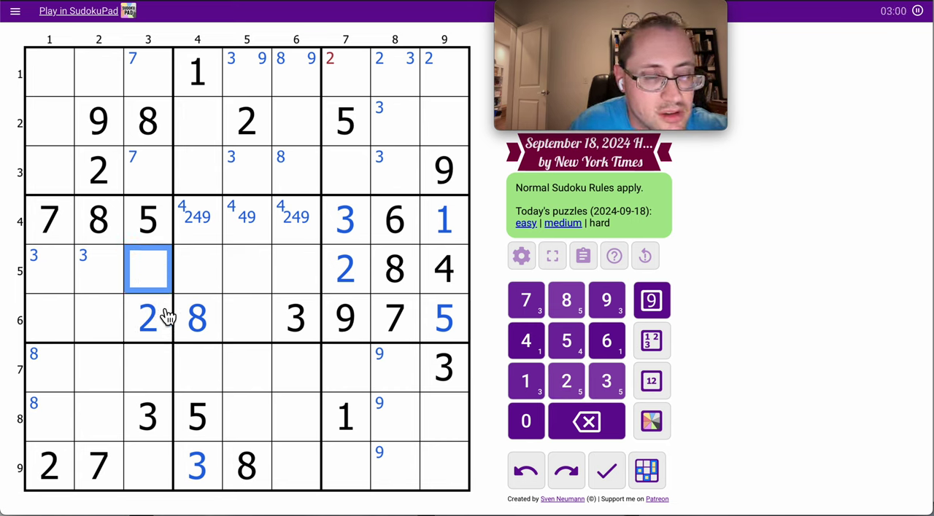
Step: Delete the corner 4 notes from r4c4–r4c6
left_click_drag(197, 219, 345, 219)
left_click(208, 228)
left_click_drag(197, 219, 296, 219)
left_click(197, 219)
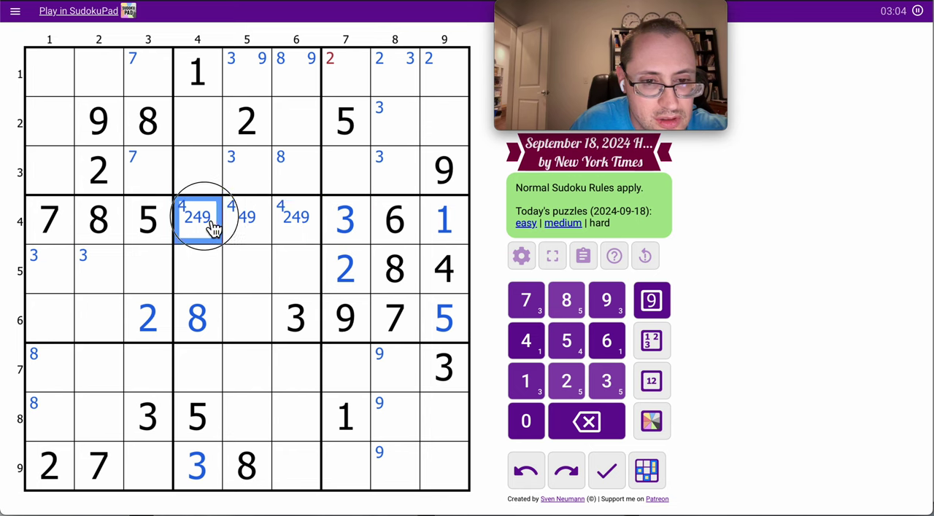
left_click_drag(197, 219, 296, 219)
key("Delete")
Step: Colour r4c4–r4c6 light green and centre-mark 1567 in r5c4–r5c6 and r6c5
left_click(651, 422)
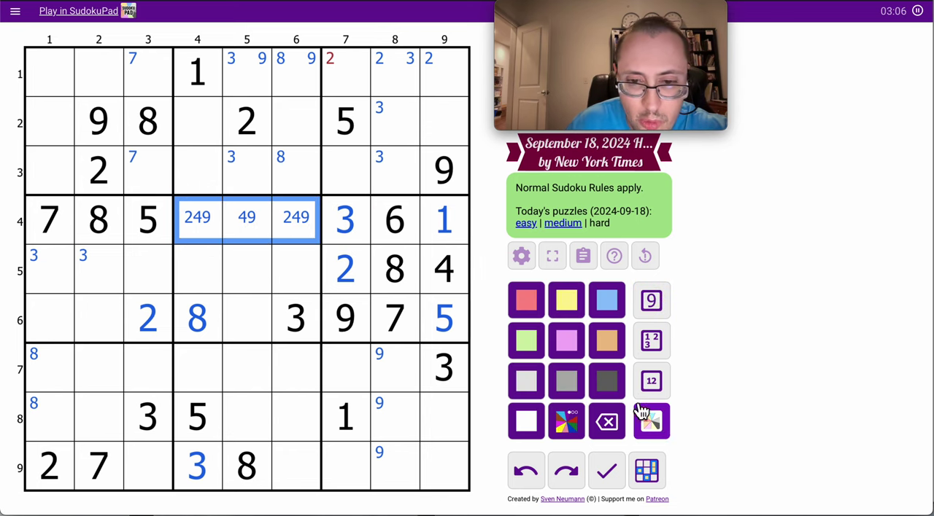
left_click(526, 341)
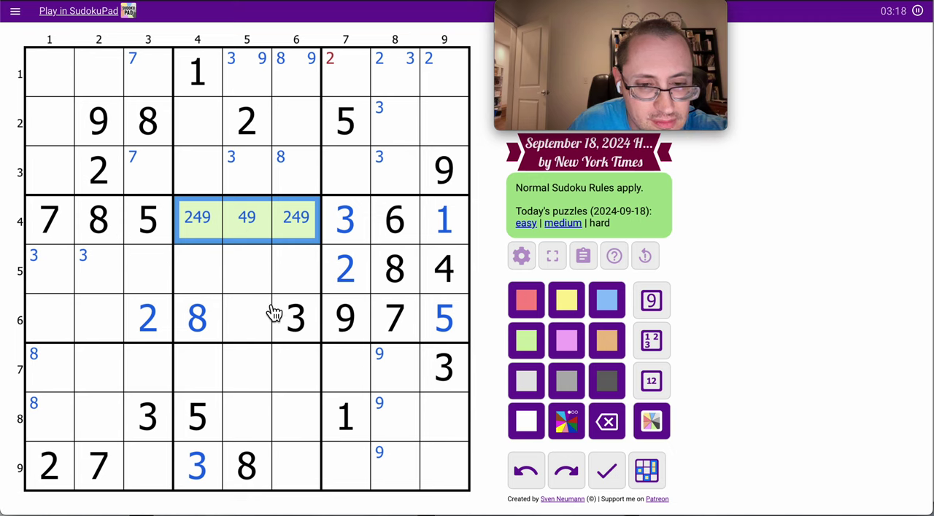
left_click(197, 270)
left_click(248, 319, "ctrl")
left_click_drag(248, 319, 296, 270)
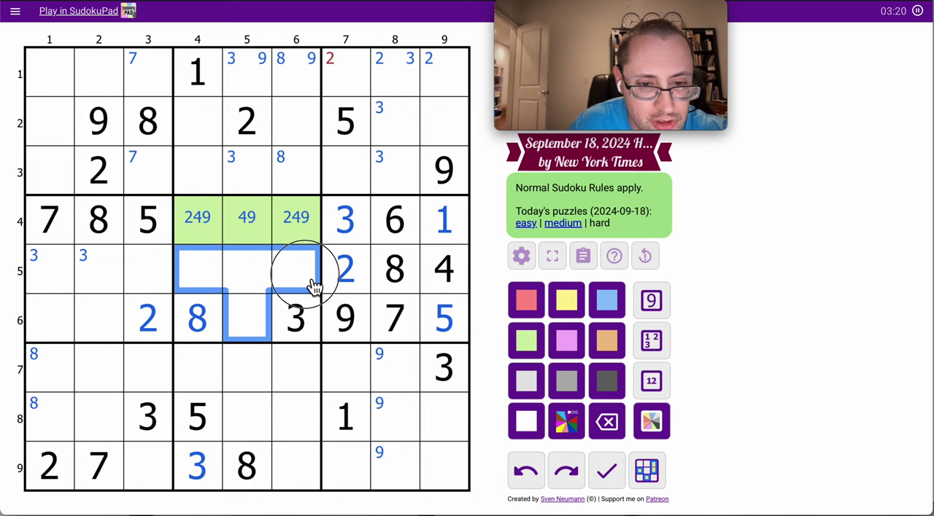
left_click(652, 382)
type("1567")
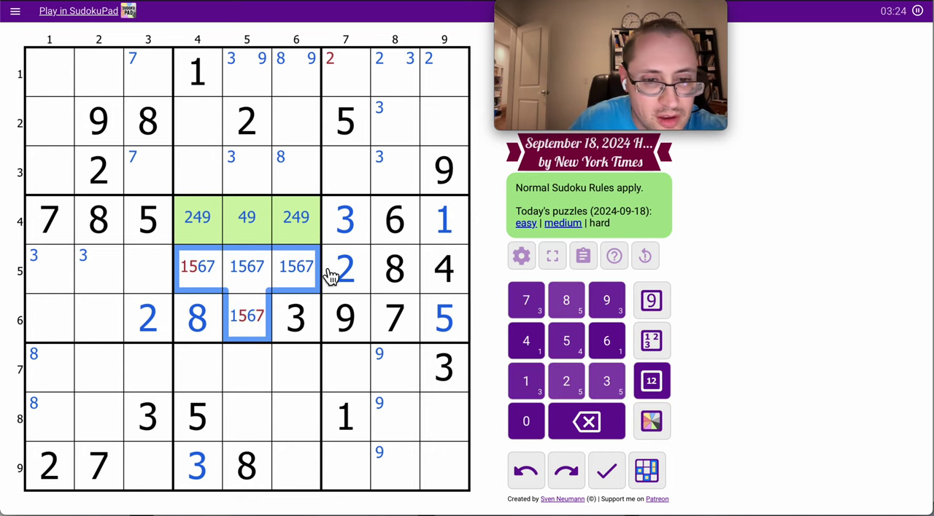
Step: Trim r6c5's candidates to 16 and r5c4's to 67
left_click(248, 319)
type("57")
left_click(197, 268)
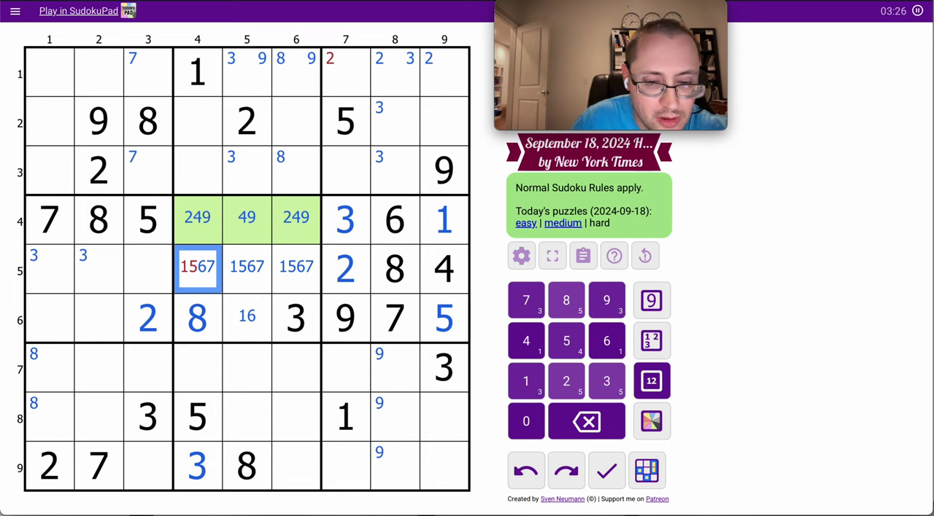
type("15")
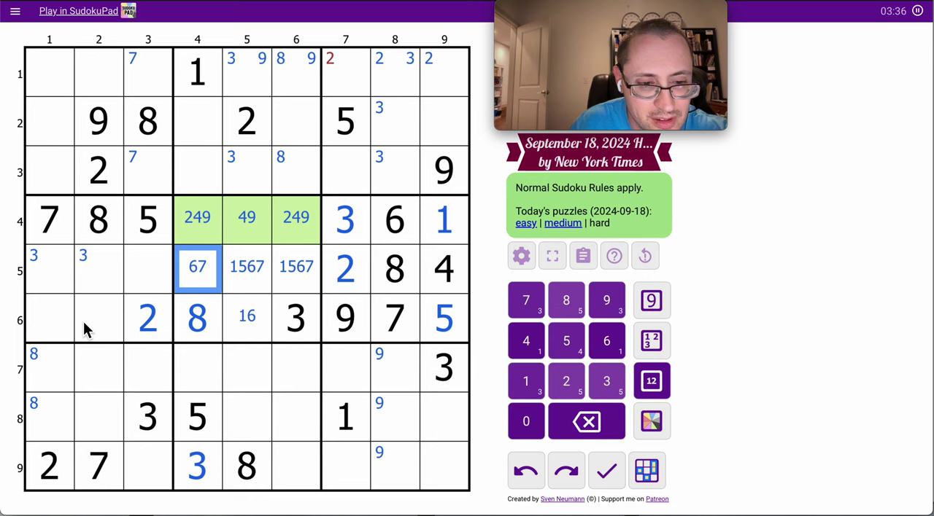
left_click(246, 319)
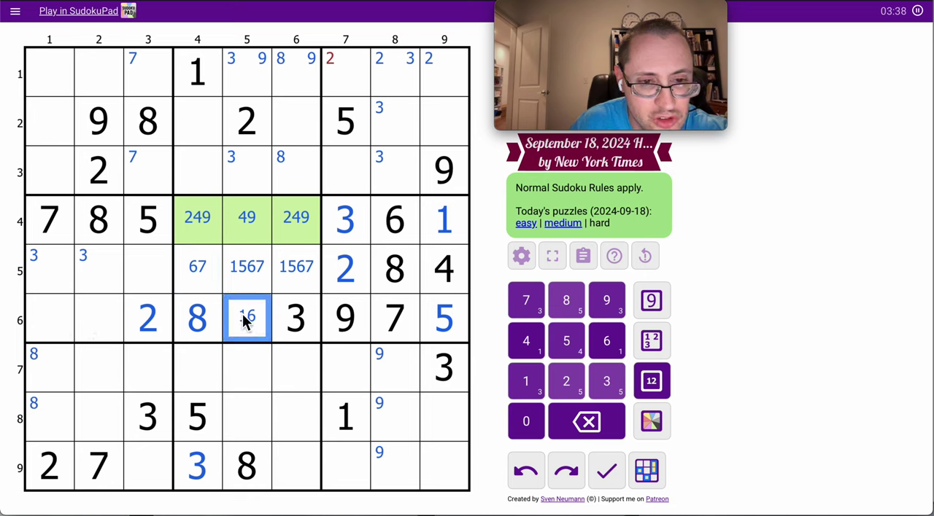
left_click(57, 337)
left_click(91, 335)
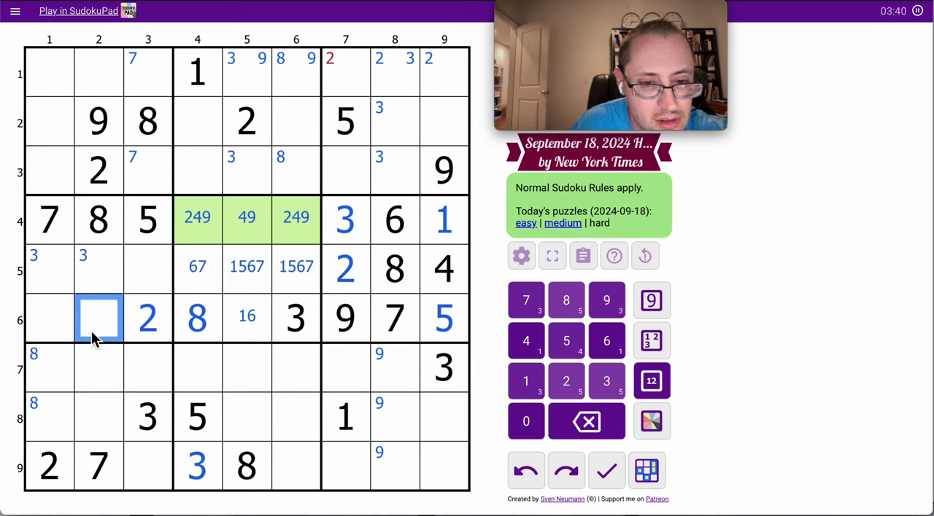
Step: Colour r6c1, r6c2 and r6c5 purple, centre-marking 146 in r6c1–r6c2
left_click(51, 321, "ctrl")
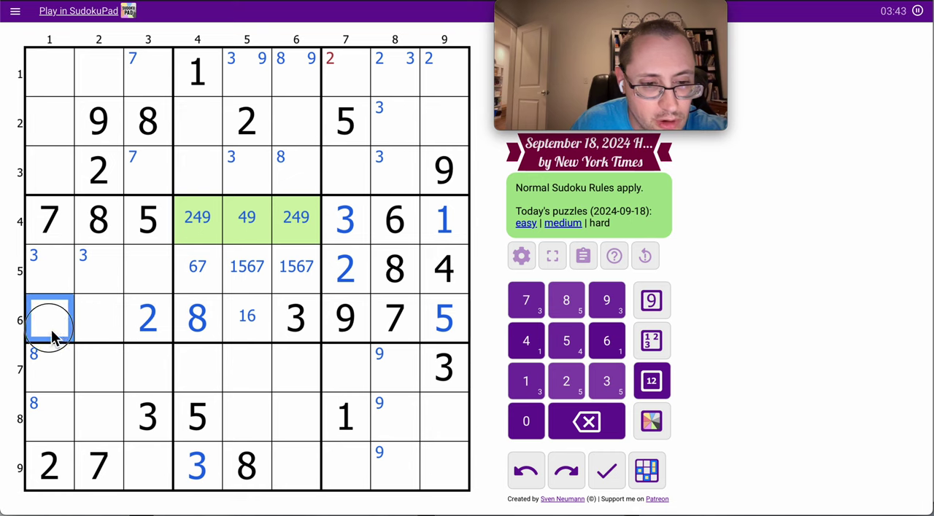
left_click(651, 422)
left_click(566, 341)
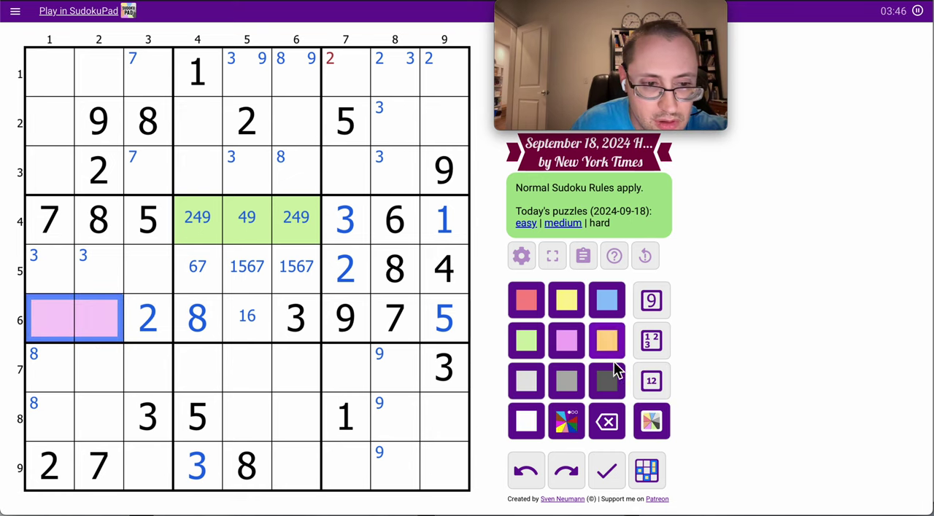
left_click(651, 380)
type("146")
key("Right")
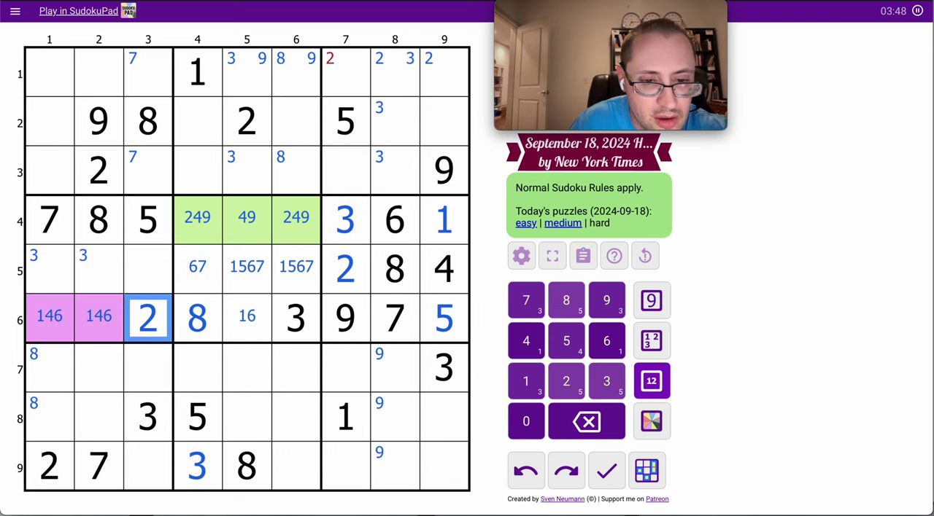
key("Right")
key("Right")
left_click(652, 421)
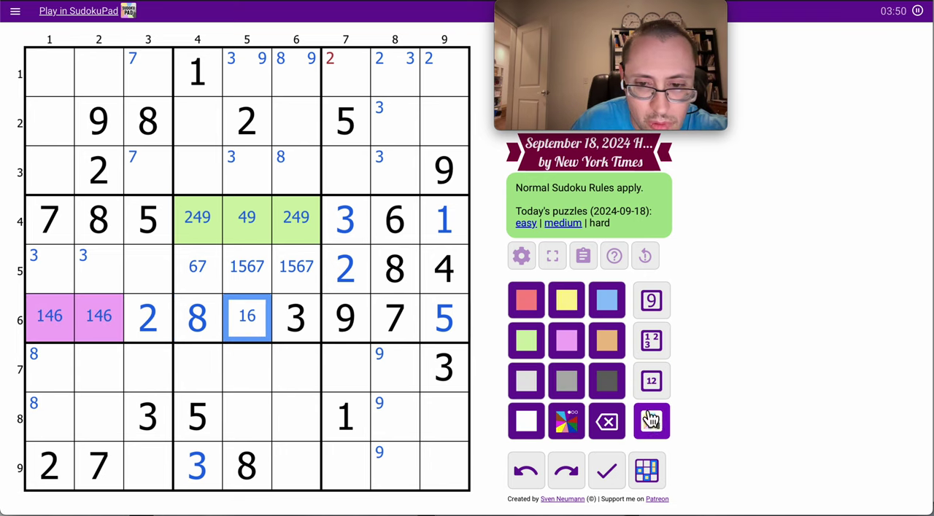
left_click(566, 341)
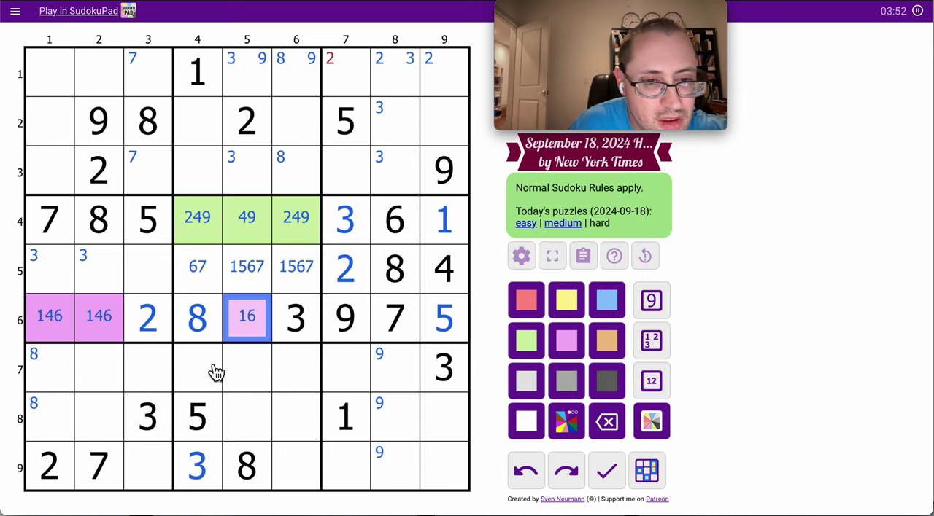
Step: Centre-mark r5c1, r5c2 and r5c3 as 1369, 136 and 169
left_click_drag(49, 277, 117, 280)
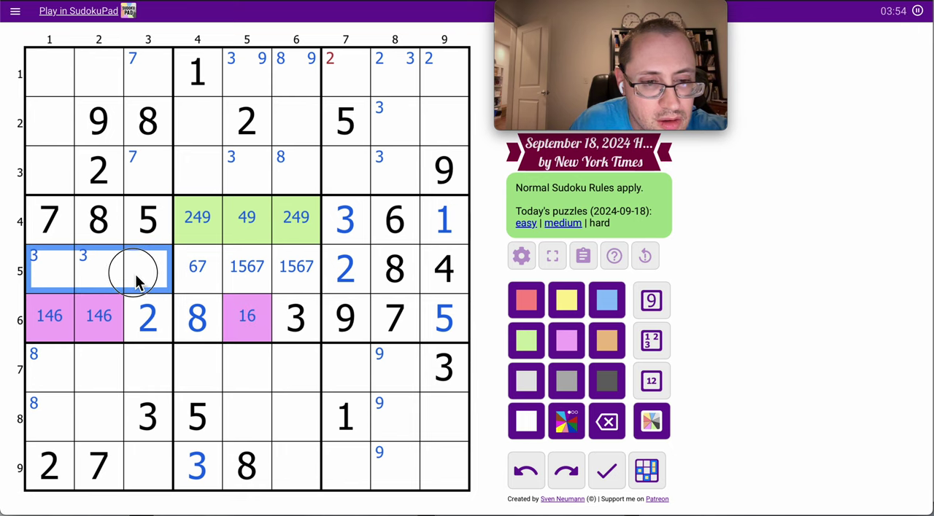
left_click_drag(49, 270, 140, 283)
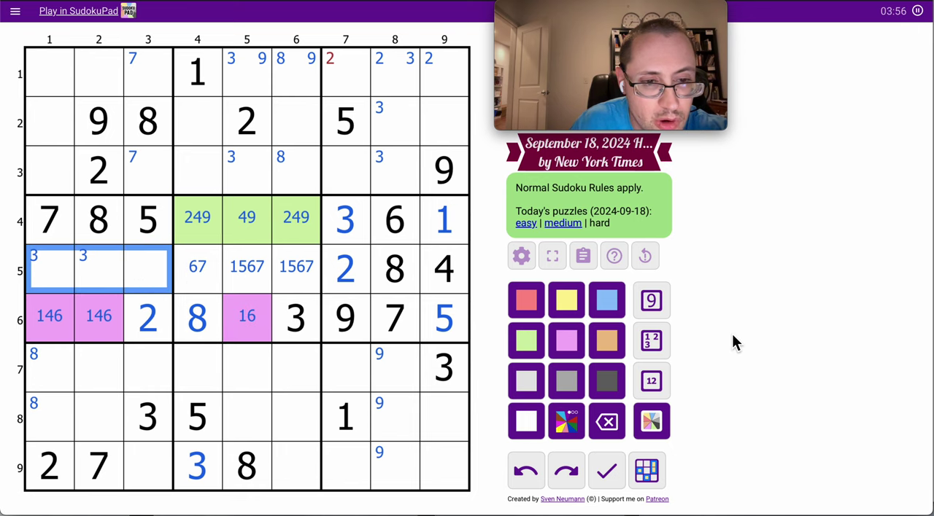
left_click(652, 382)
type("13469")
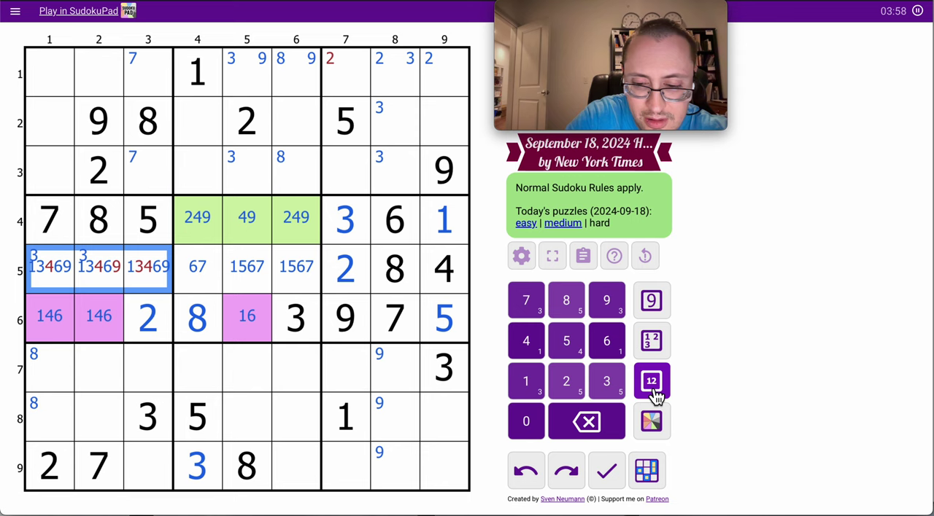
left_click(148, 274)
type("34")
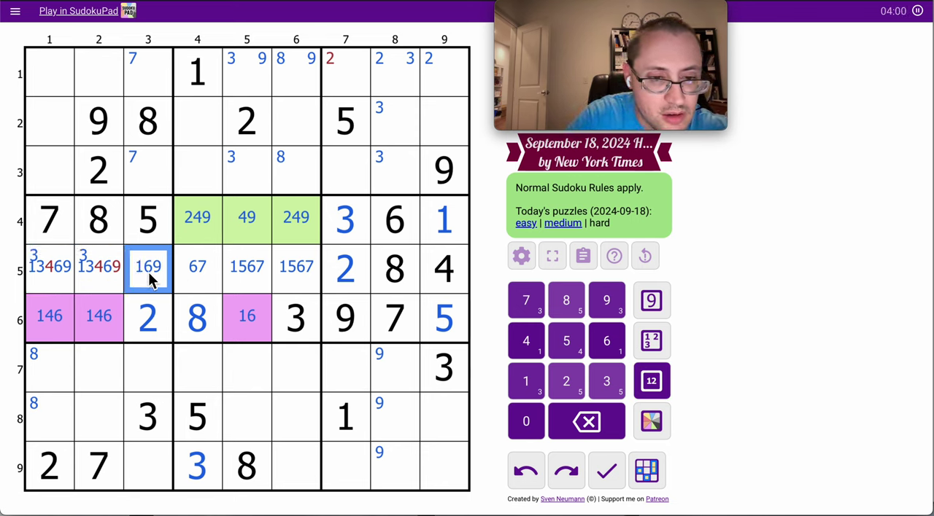
left_click(99, 269)
type("49")
left_click(50, 269)
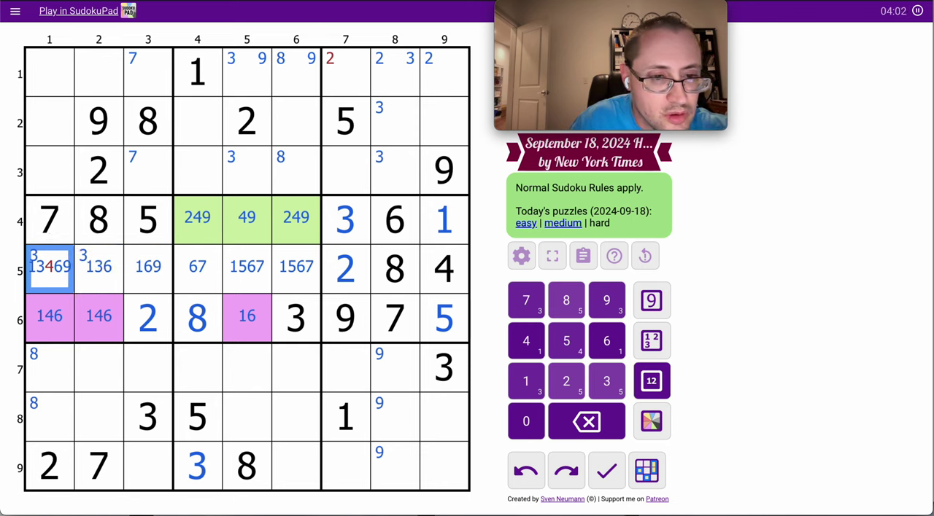
type("4")
left_click(148, 278)
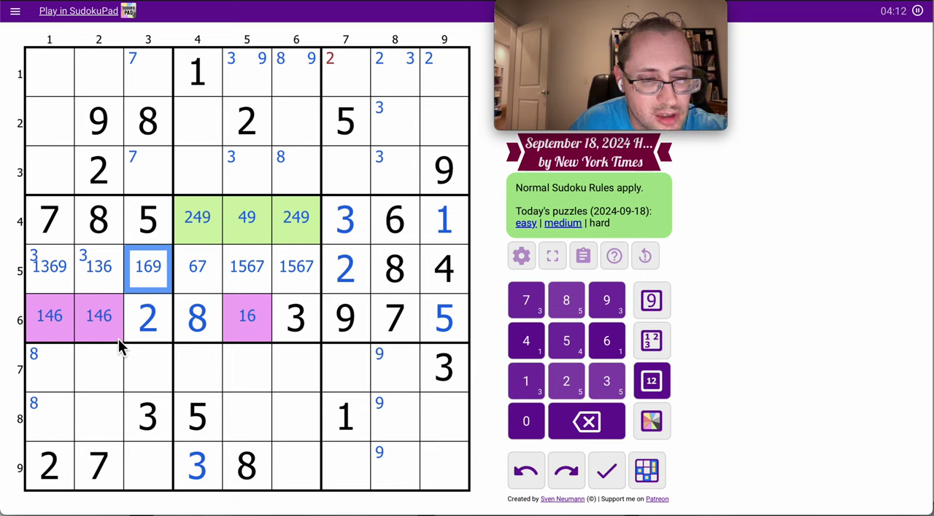
Step: Delete the red 2 corner mark from r1c7
left_click(99, 73)
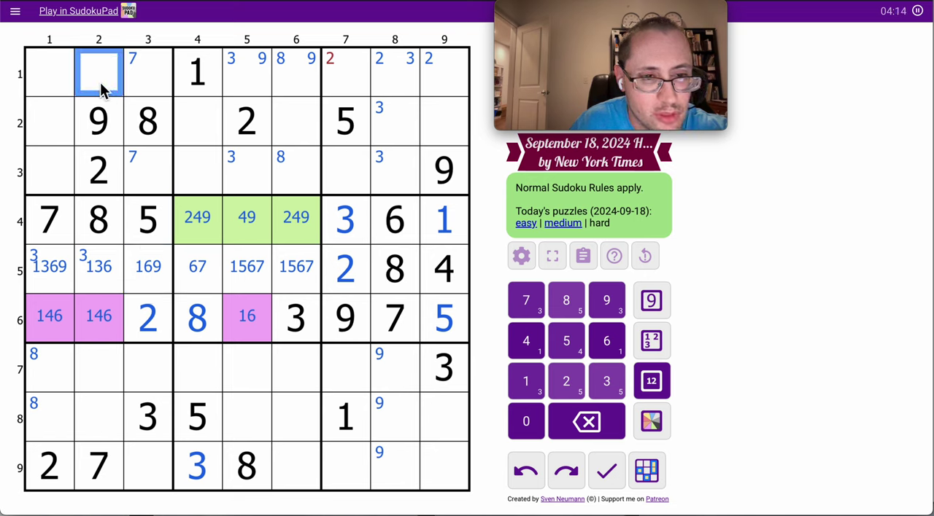
left_click(345, 73)
key("2")
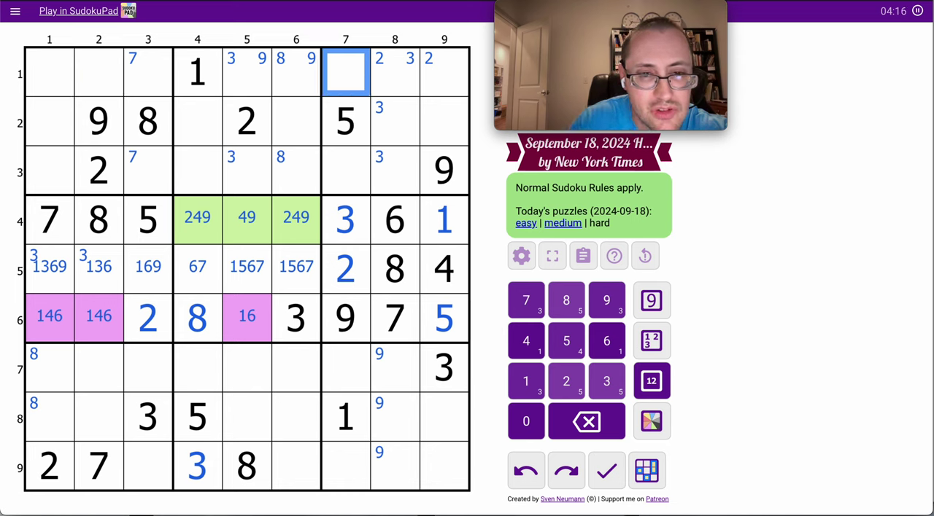
Step: Centre-mark 3456 in r1c2, 1456 in r7c2 and 46 in r8c2
left_click(99, 73)
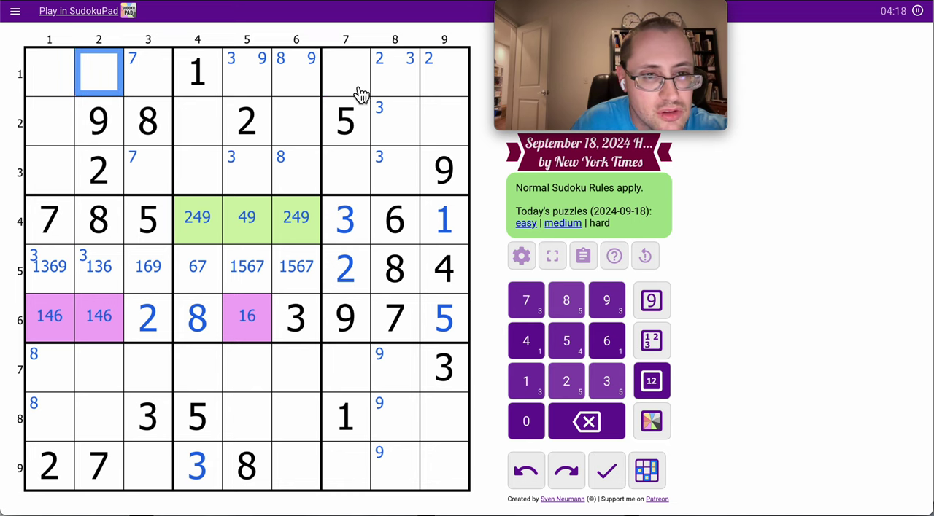
left_click(651, 381)
type("3456")
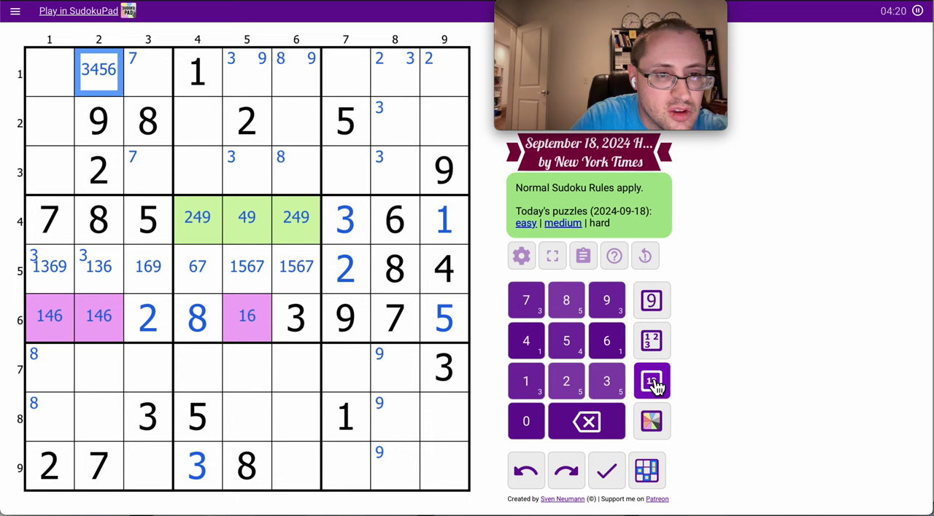
left_click(103, 372)
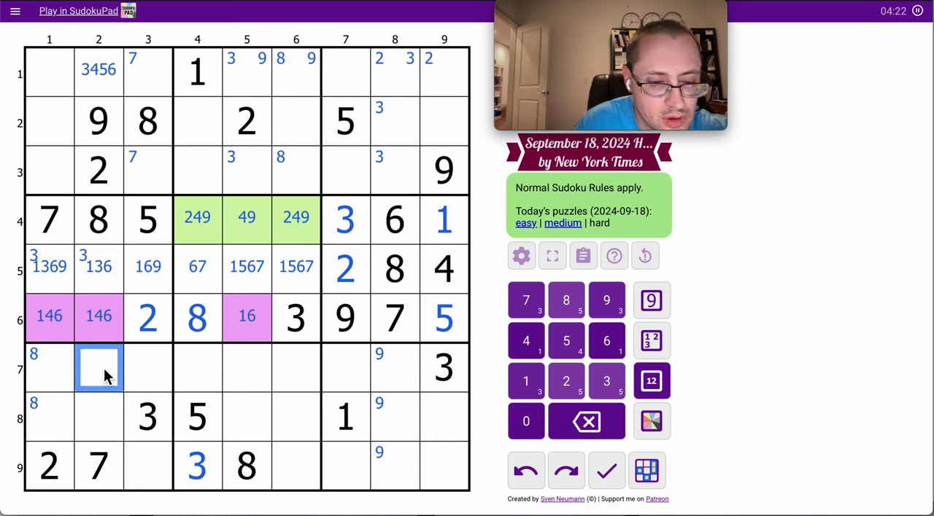
type("1456")
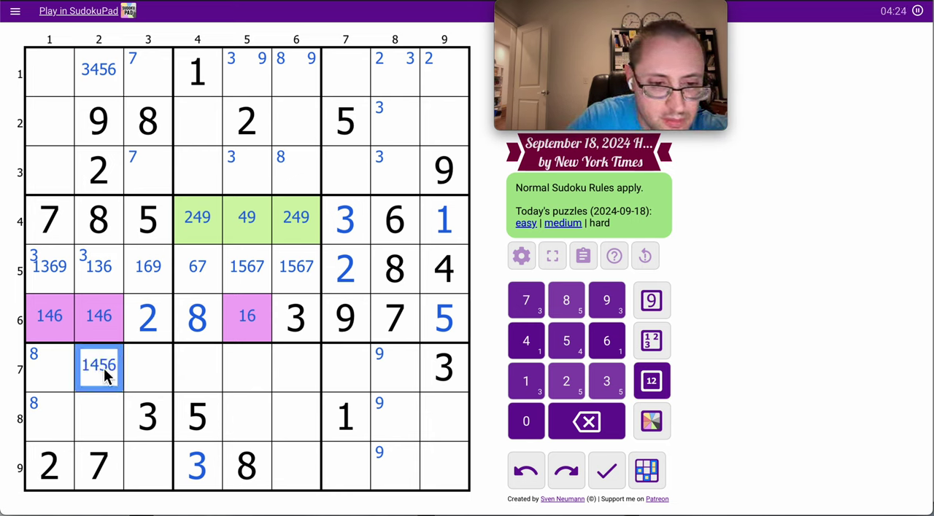
left_click(94, 418)
type("46")
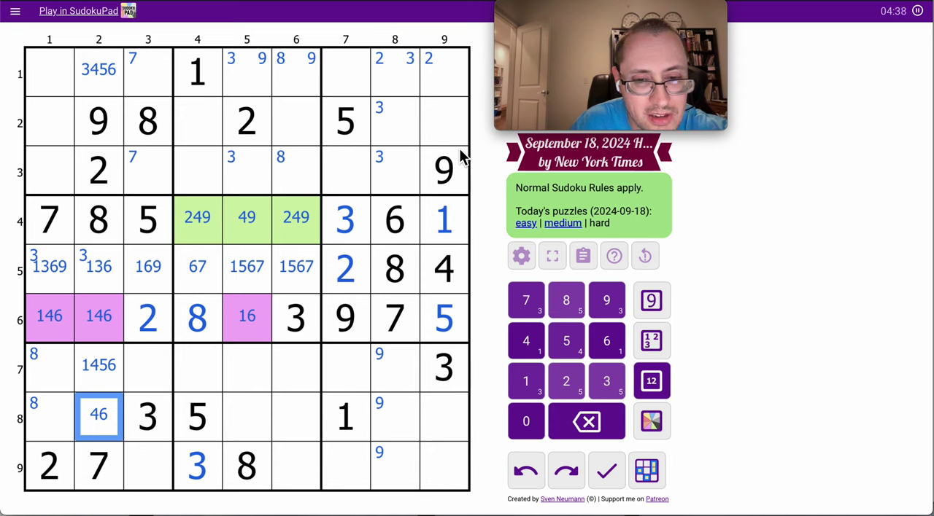
Step: Place 6 in r9c9 and colour it green
left_click(445, 123)
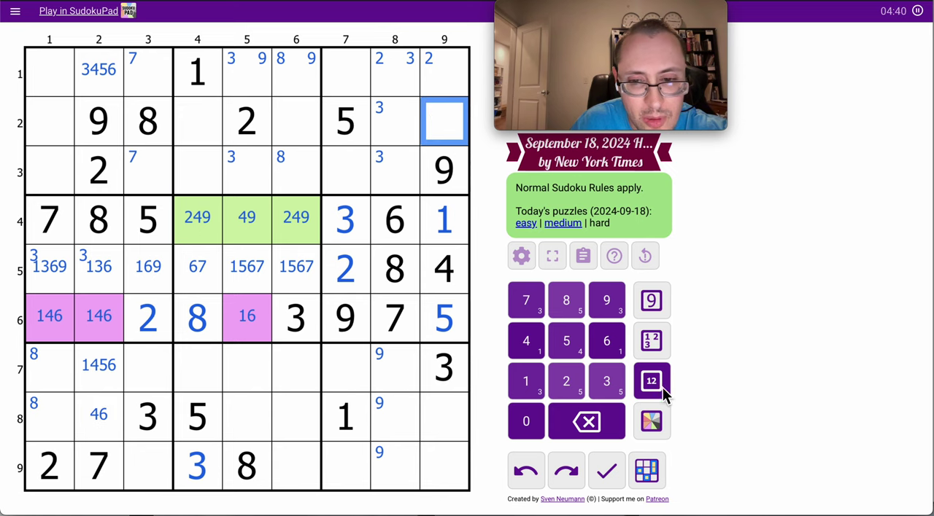
type("67")
key("Up")
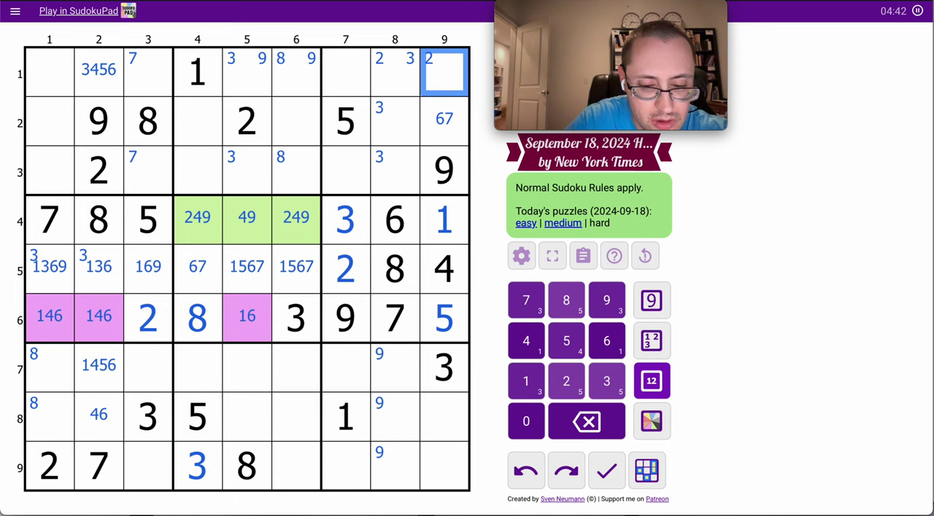
type("2678")
left_click(447, 420)
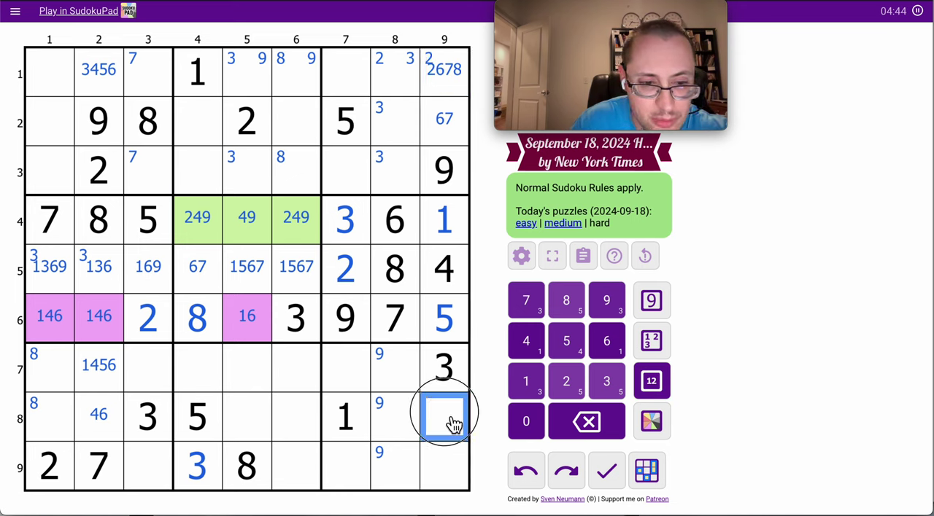
left_click(446, 465)
left_click(652, 301)
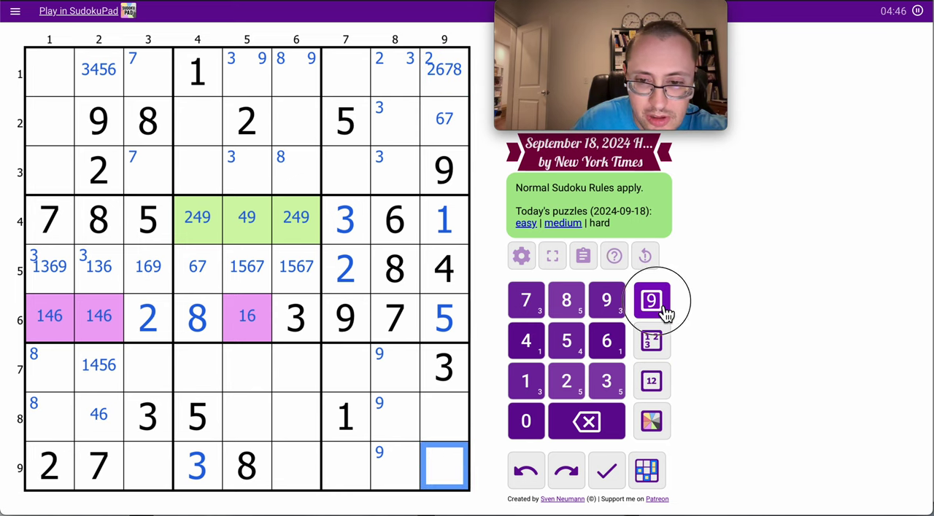
key("6")
left_click(652, 421)
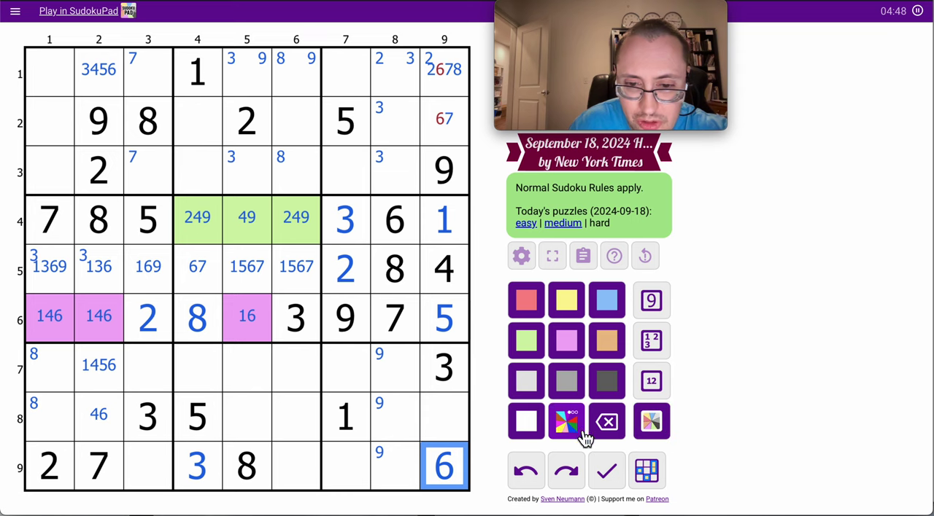
left_click(569, 383)
Step: Place 7 in r2c9 and remove candidates 6 and 7 from r1c9
left_click(445, 124)
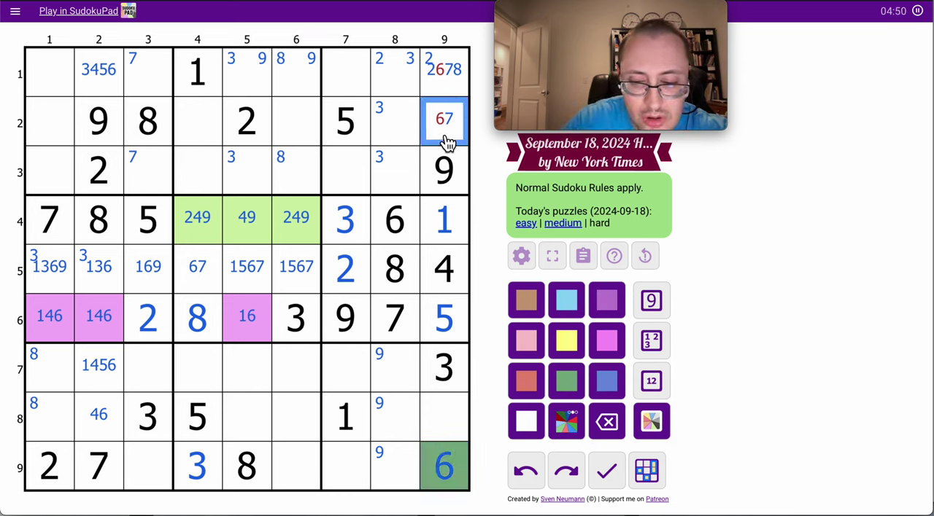
left_click(651, 381)
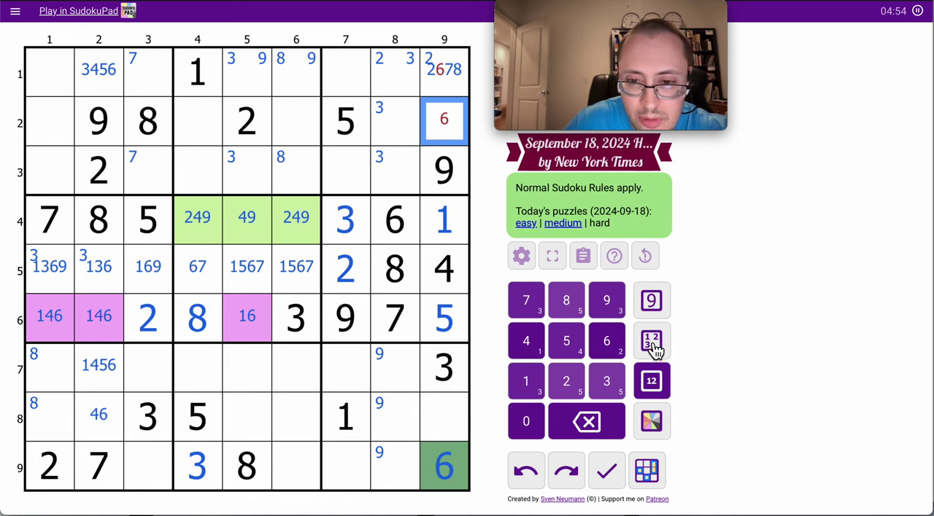
left_click(651, 300)
key("7")
key("Up")
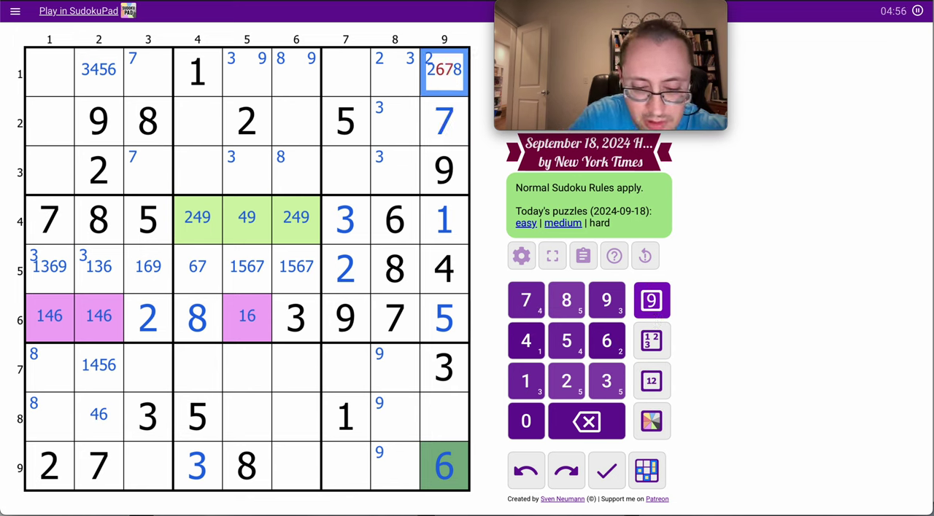
key("ctrl+6")
key("ctrl+7")
Step: Pencil 2 and 8 into r8c9 as centre candidates
left_click(480, 424)
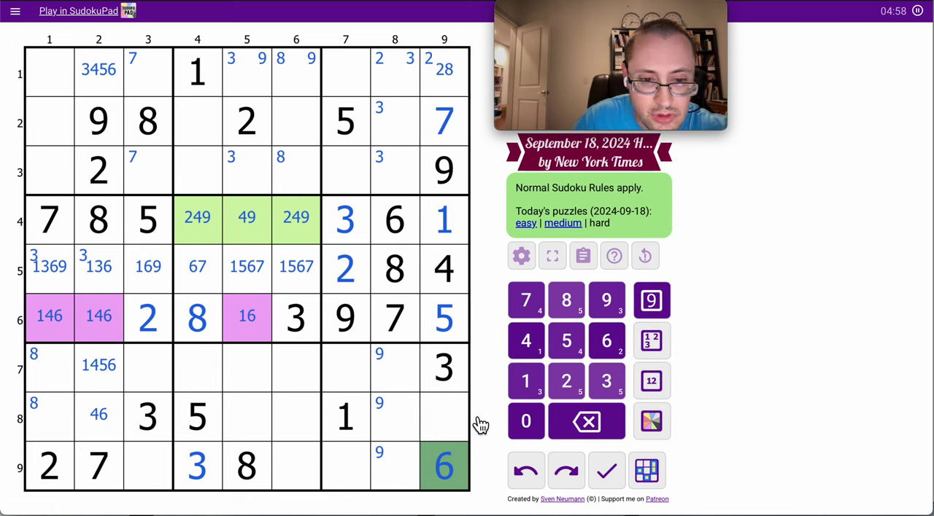
left_click(444, 417)
left_click(651, 381)
type("28")
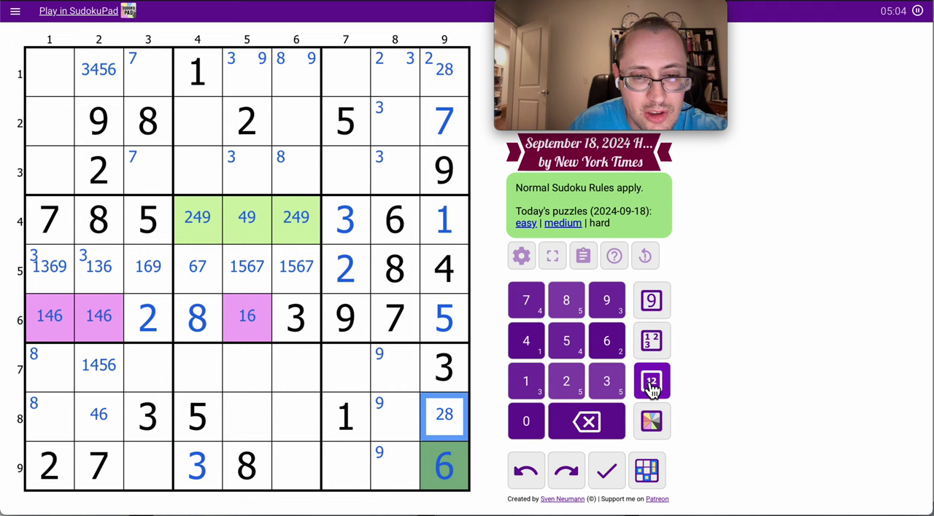
Step: Centre-mark candidates 468 in r1c7 and r3c7
left_click(346, 69)
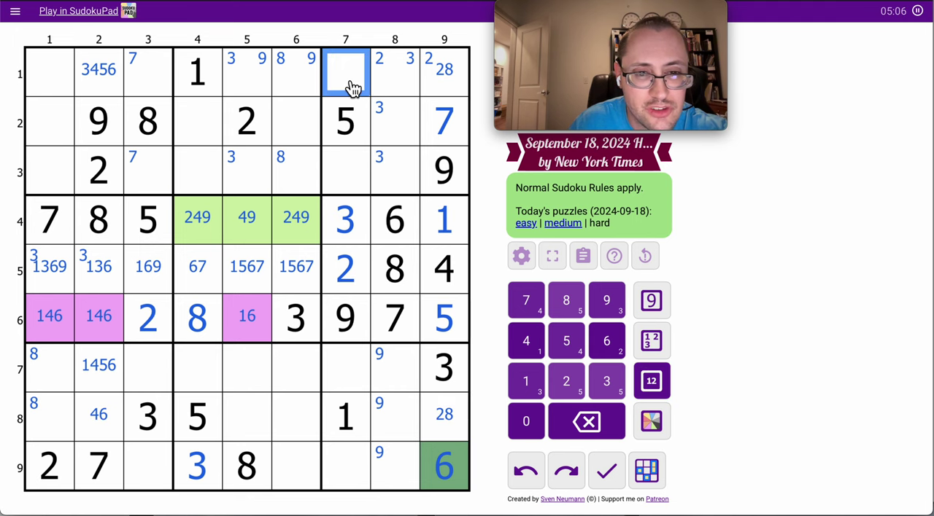
left_click(651, 381)
type("468")
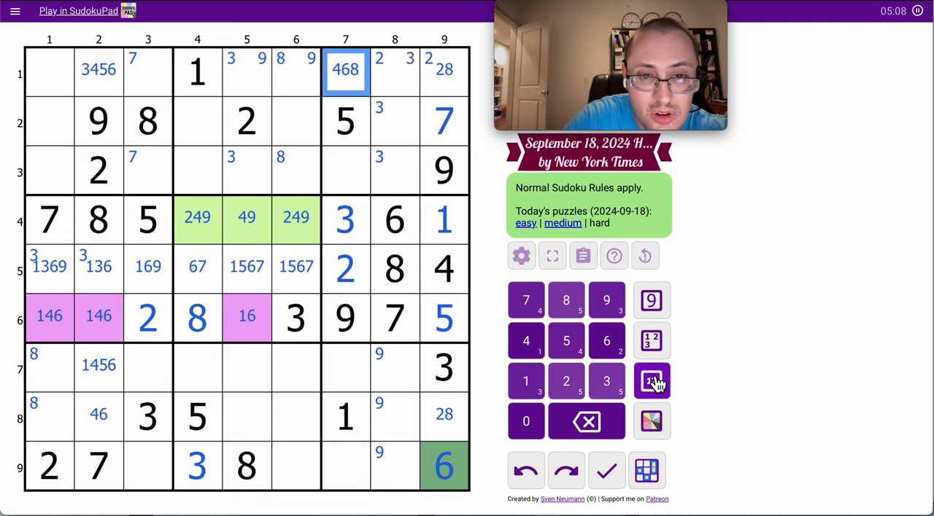
key("Down")
key("Down")
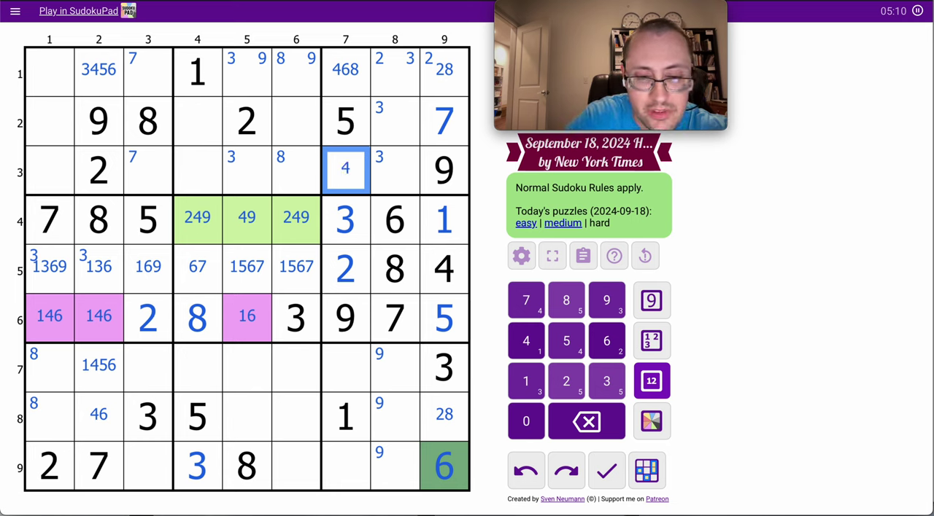
type("68")
left_click(346, 368)
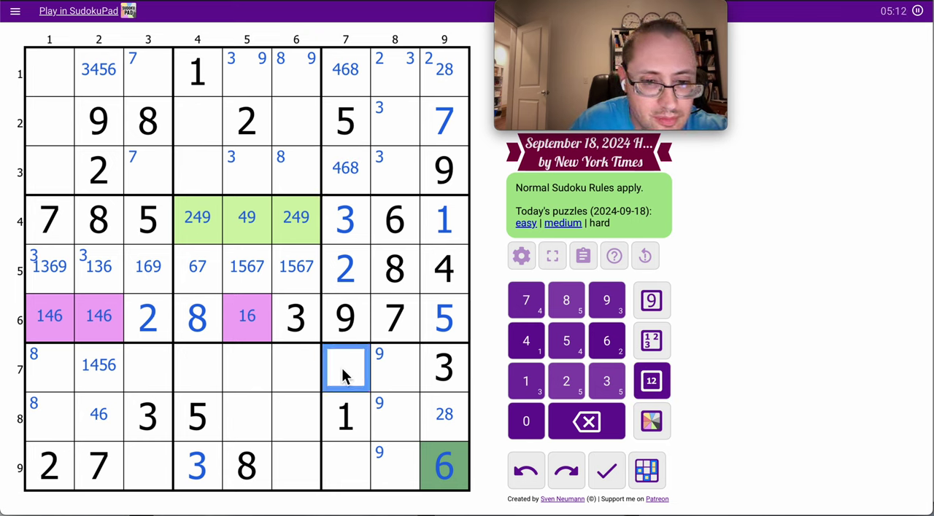
Step: Place 4 in r9c7 and shade it green
left_click(350, 474)
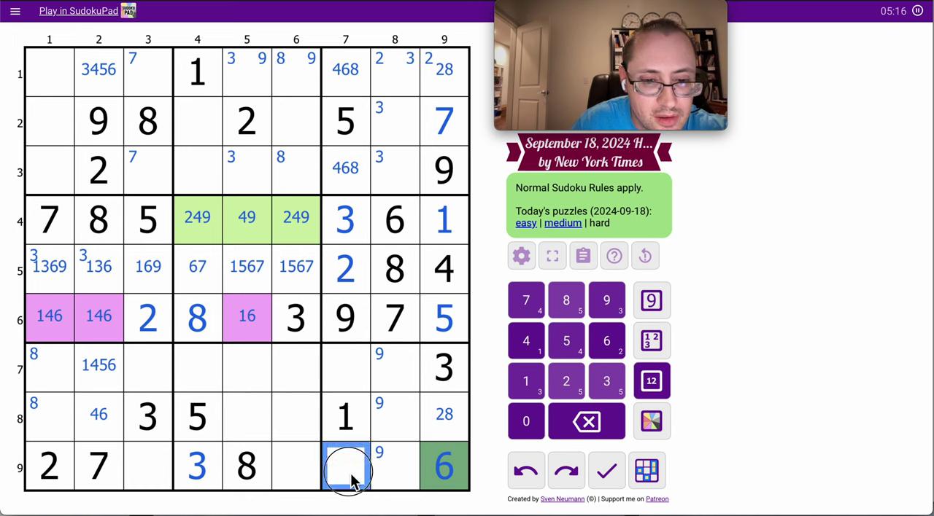
left_click(651, 301)
type("4")
left_click(651, 422)
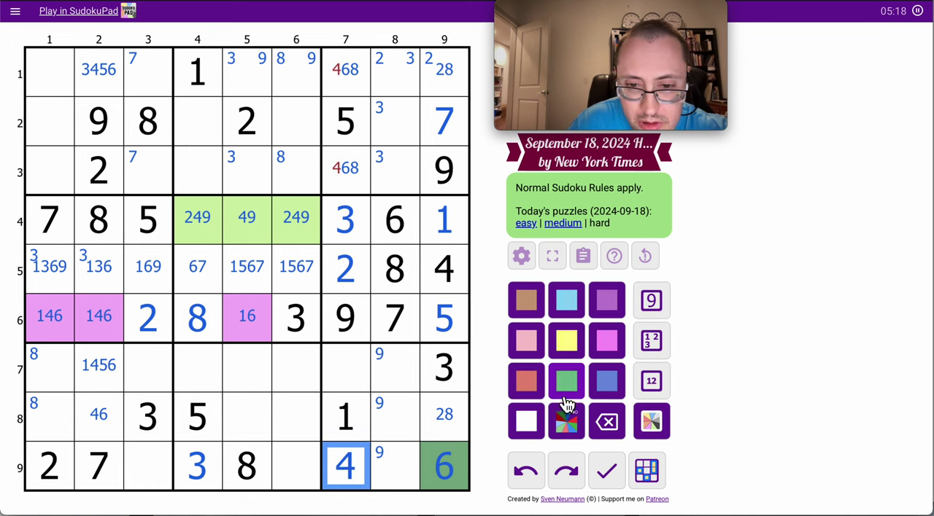
left_click(566, 381)
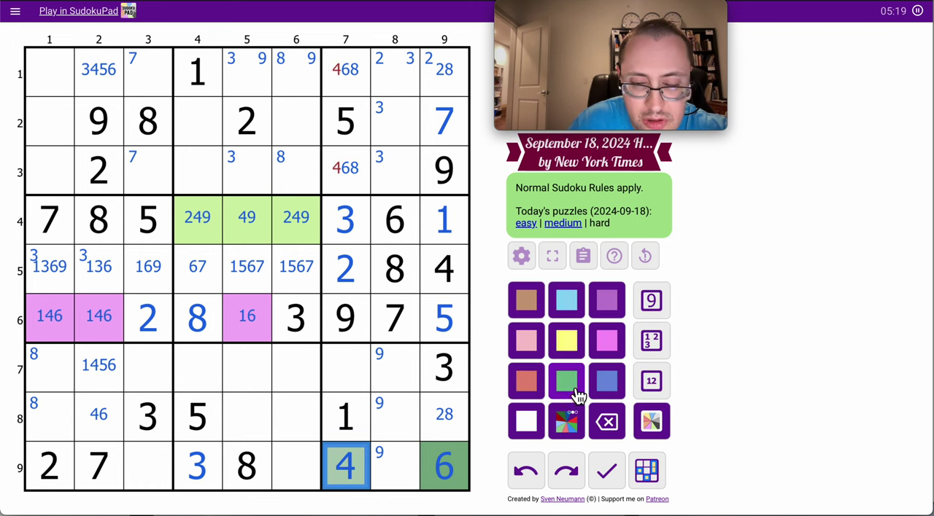
Step: Remove candidate 4 from r1c7 and r3c7, then place 7 in r7c7
left_click(652, 382)
left_click_drag(346, 117, 353, 179)
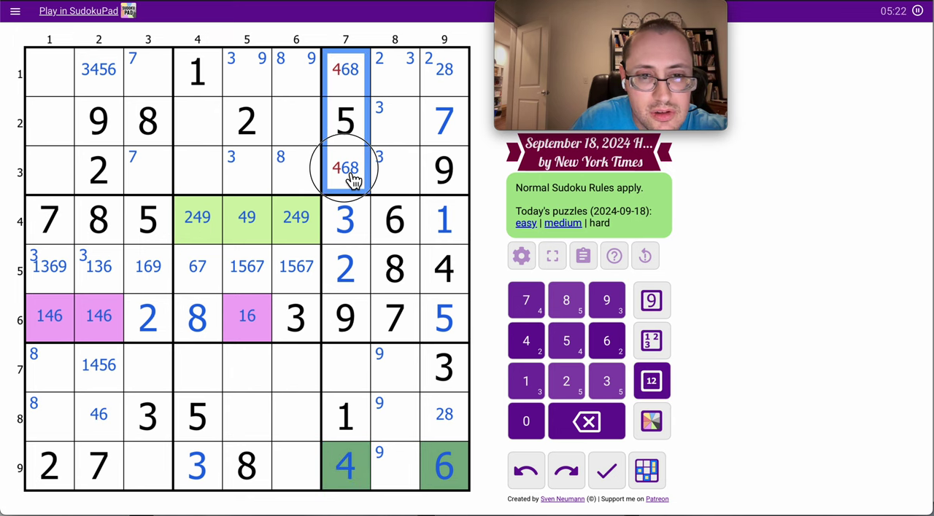
key("4")
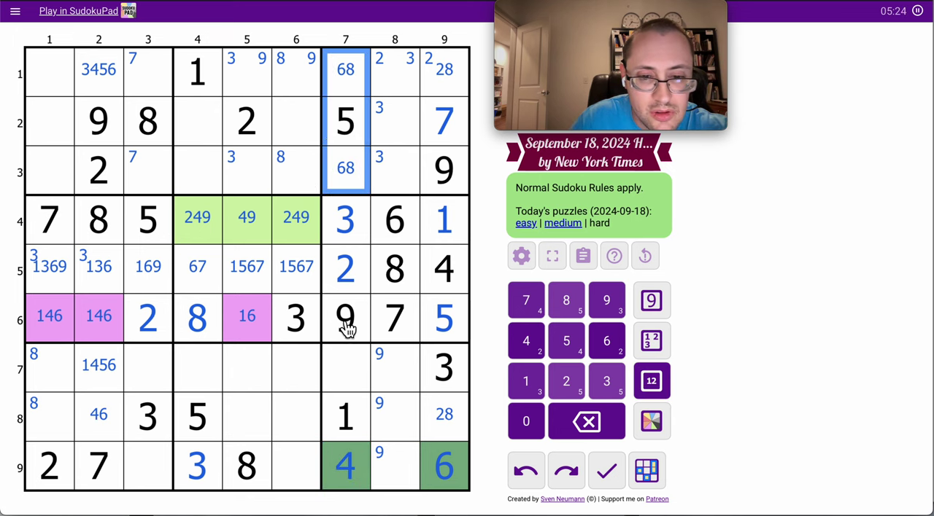
left_click(346, 364)
left_click(657, 302)
key("7")
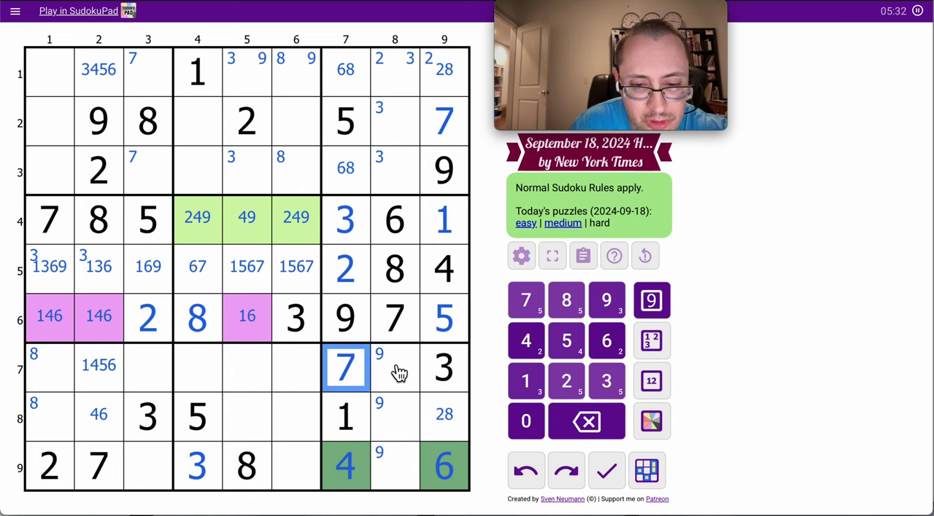
Step: Place 8 in r8c9 and 8 in r7c1
left_click_drag(395, 364, 400, 474)
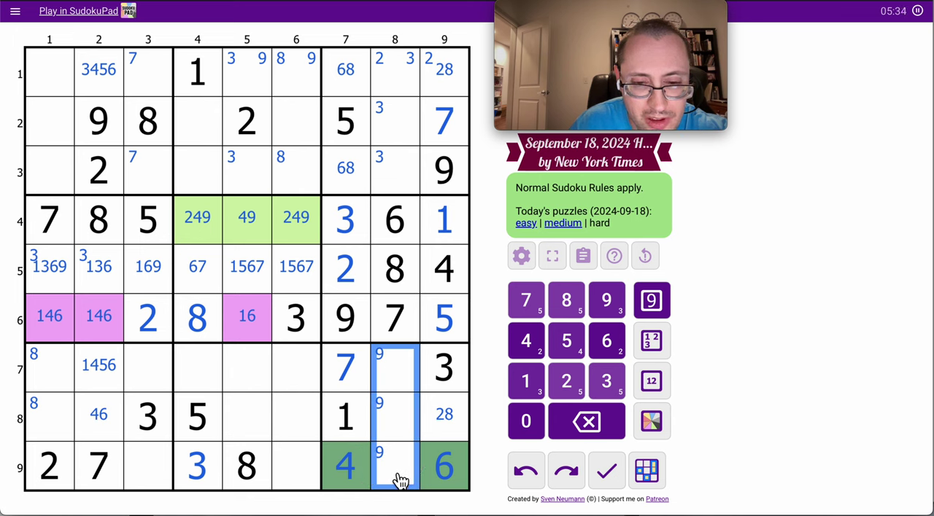
left_click(444, 416)
left_click_drag(394, 365, 395, 467)
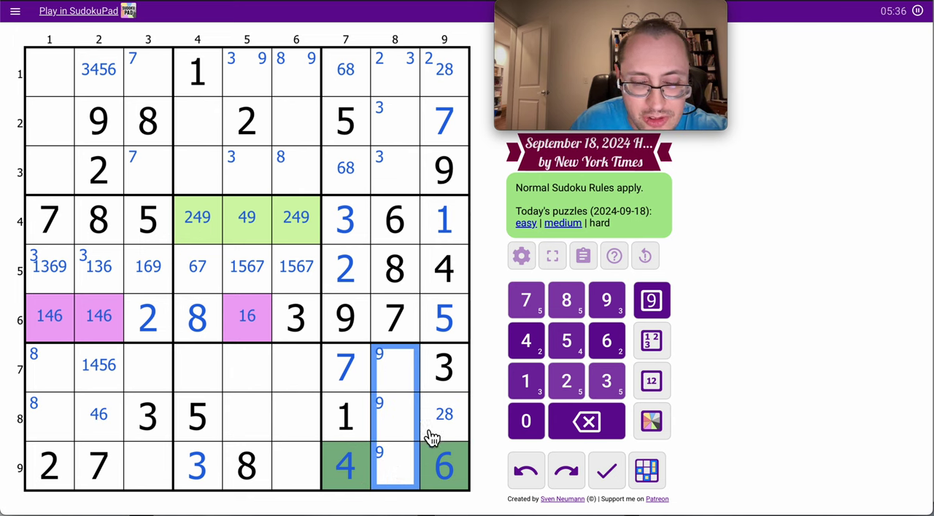
left_click(444, 416)
key("8")
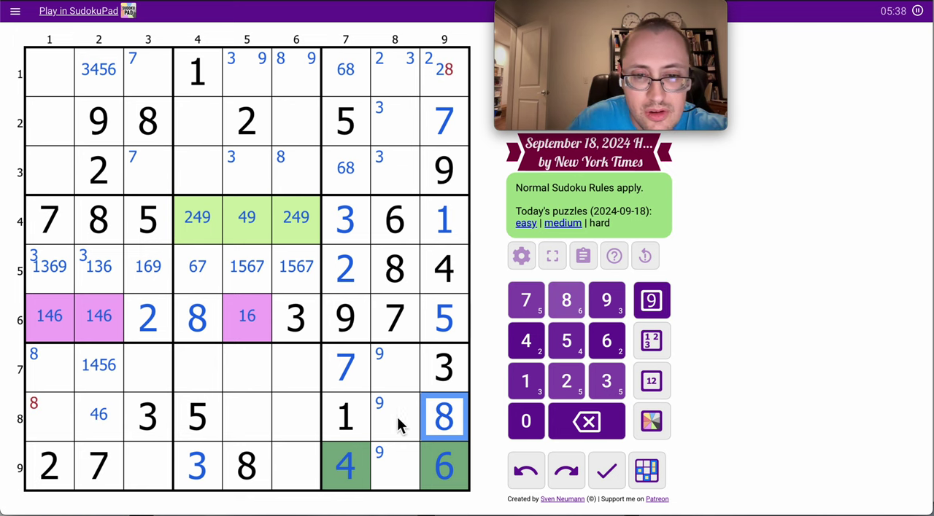
left_click(49, 366)
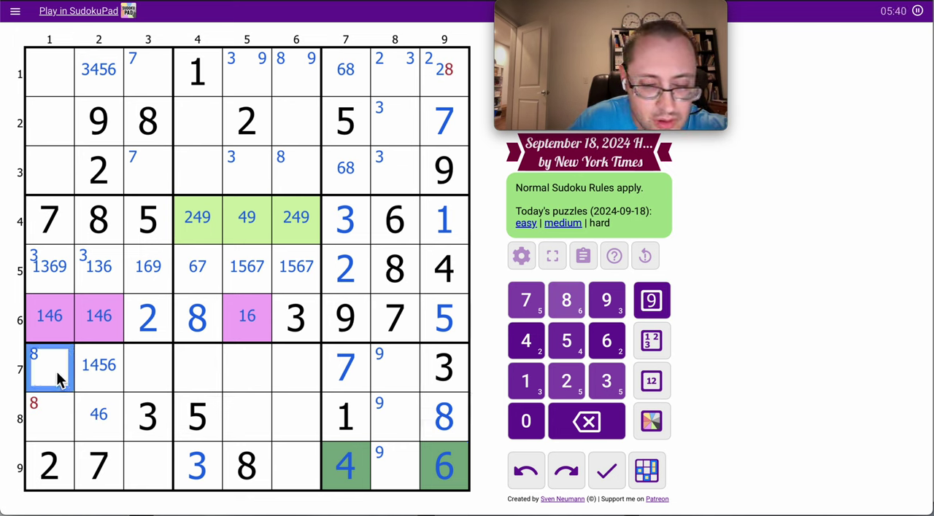
key("8")
Step: Pencil centre candidates 59 into r9c8 and 259 into r7c8
left_click(49, 416)
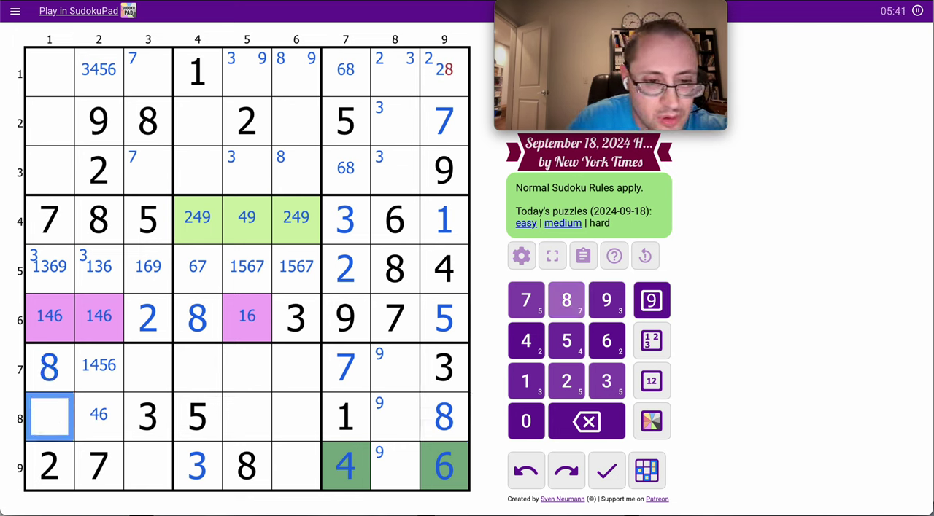
left_click(398, 467)
left_click(652, 381)
key("5")
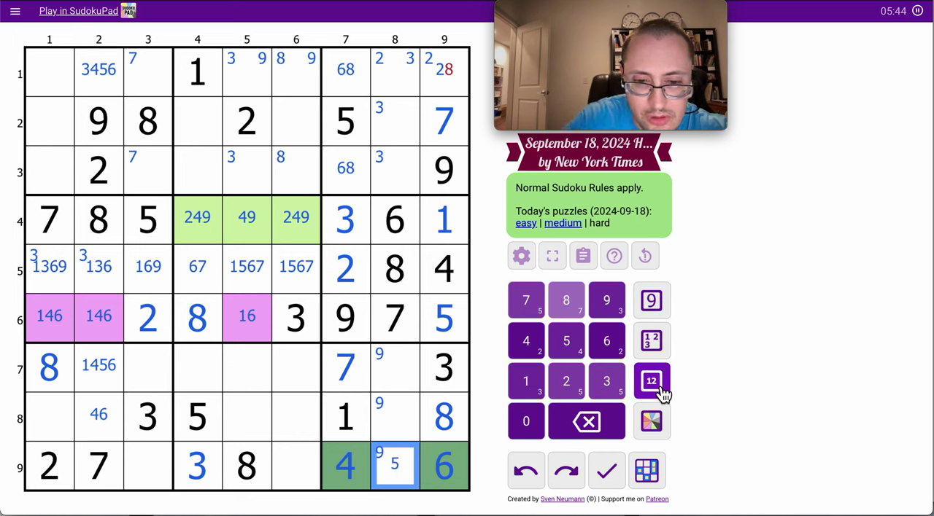
key("9")
key("Up")
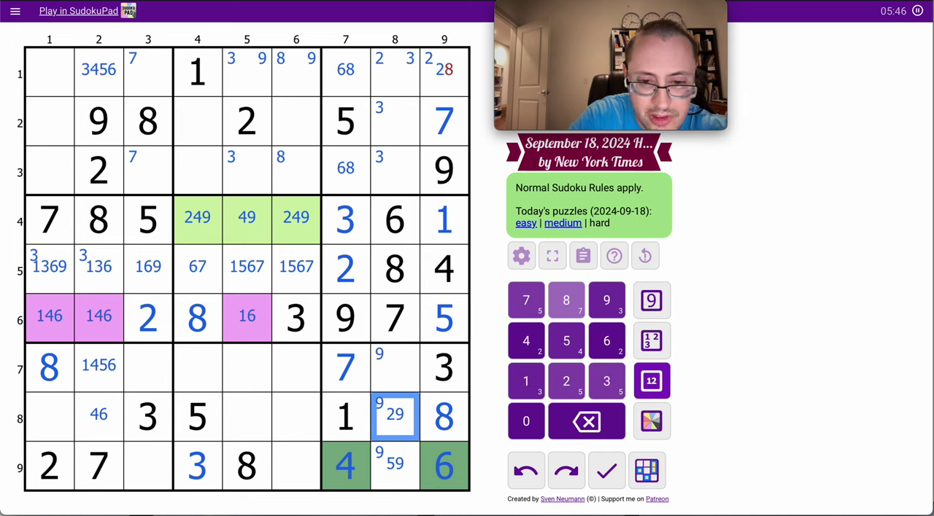
key("Up")
key("2")
key("5")
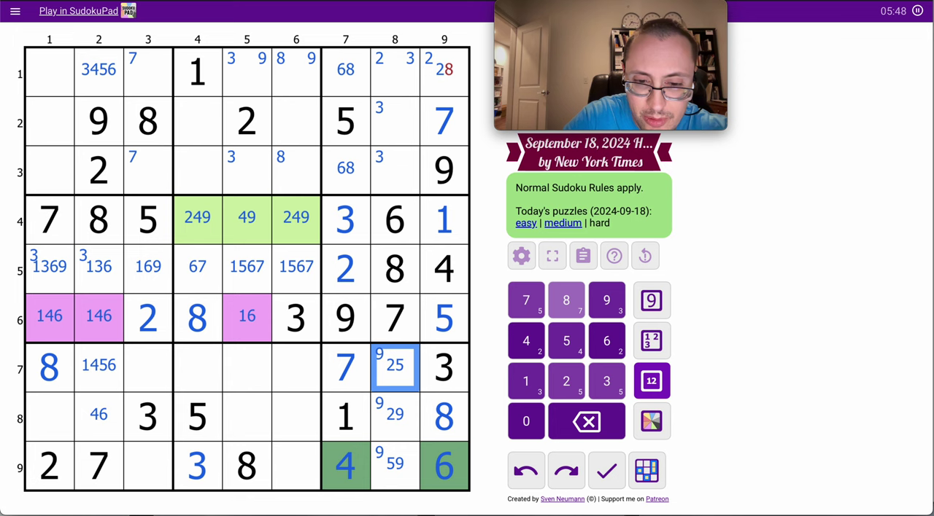
key("9")
Step: Place 2 in r1c9 and remove the corner mark 2 from r1c8
left_click(444, 71)
key("8")
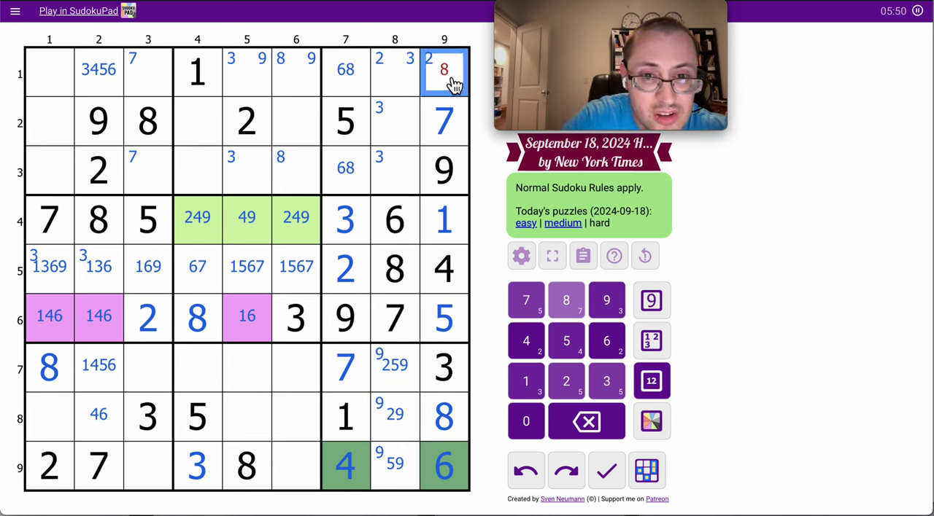
left_click(651, 301)
key("2")
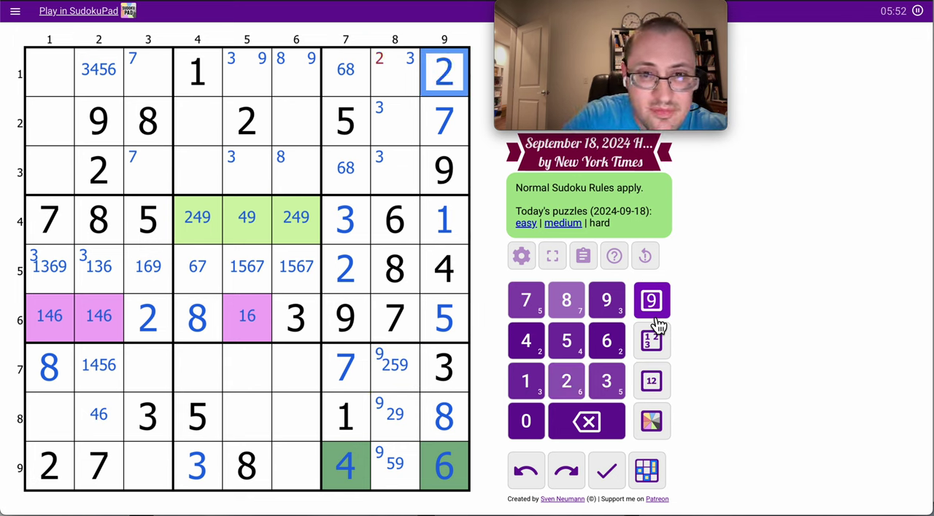
key("Left")
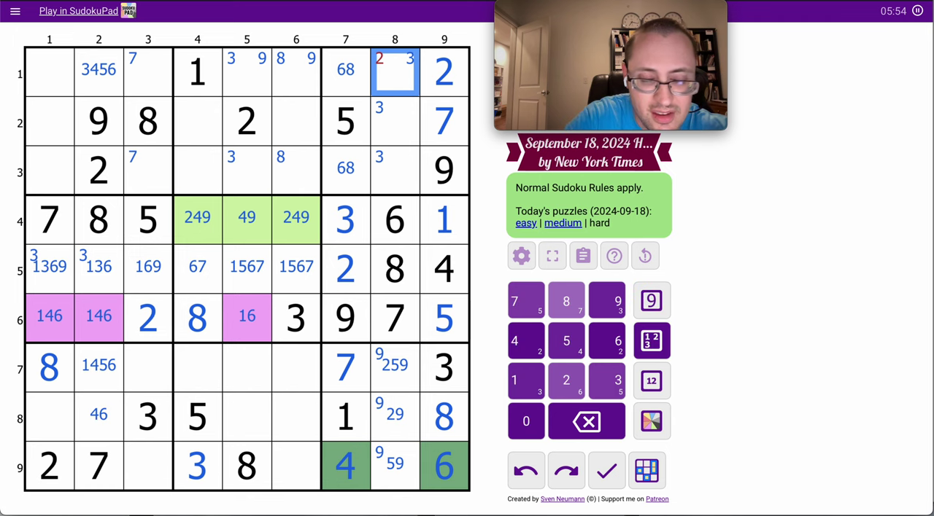
key("2")
Step: Clear corner mark 9 from r7c8–r9c8 and shade those cells orange
left_click_drag(389, 372, 394, 474)
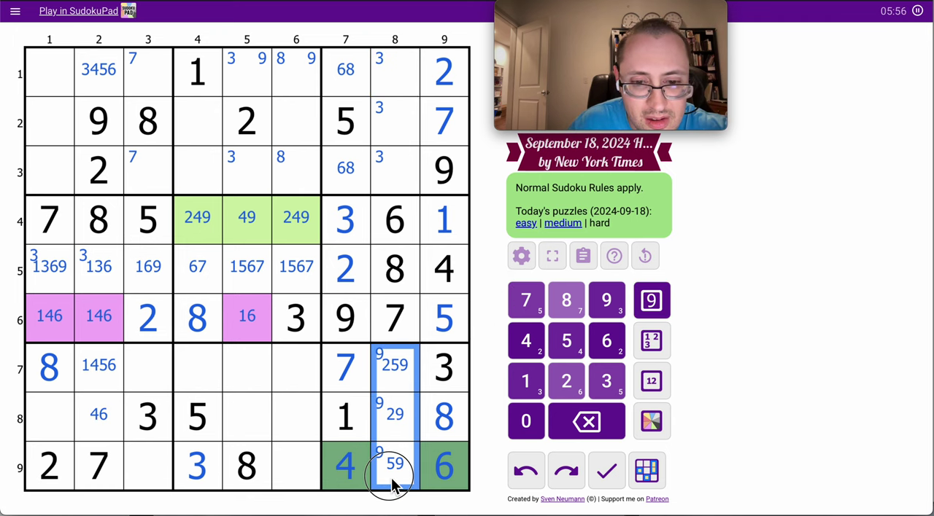
key("9")
left_click(651, 422)
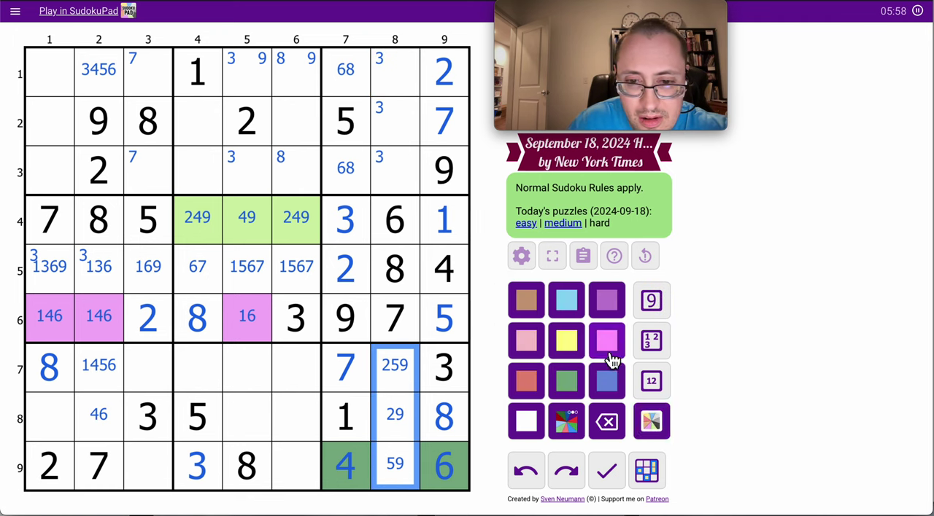
left_click(608, 343)
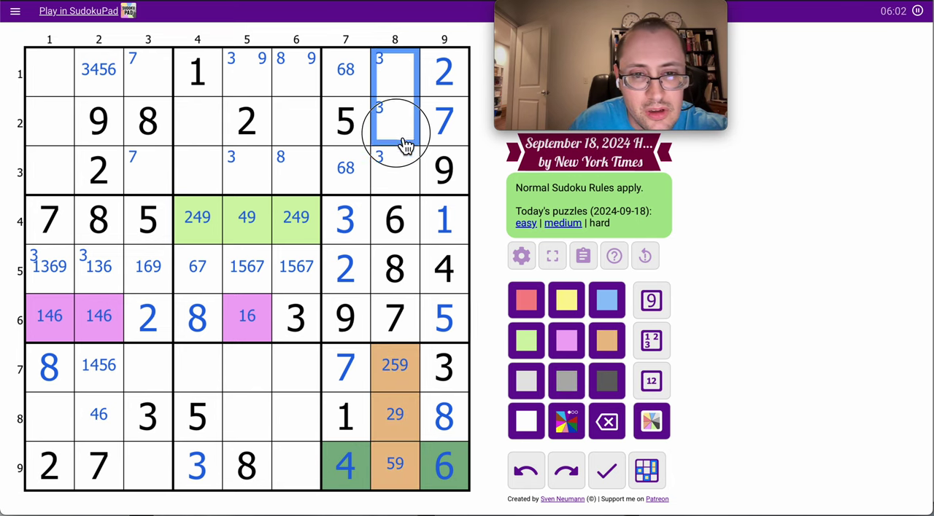
Step: Shade r1c8 through r3c8 pink
left_click_drag(394, 66, 395, 165)
left_click(652, 381)
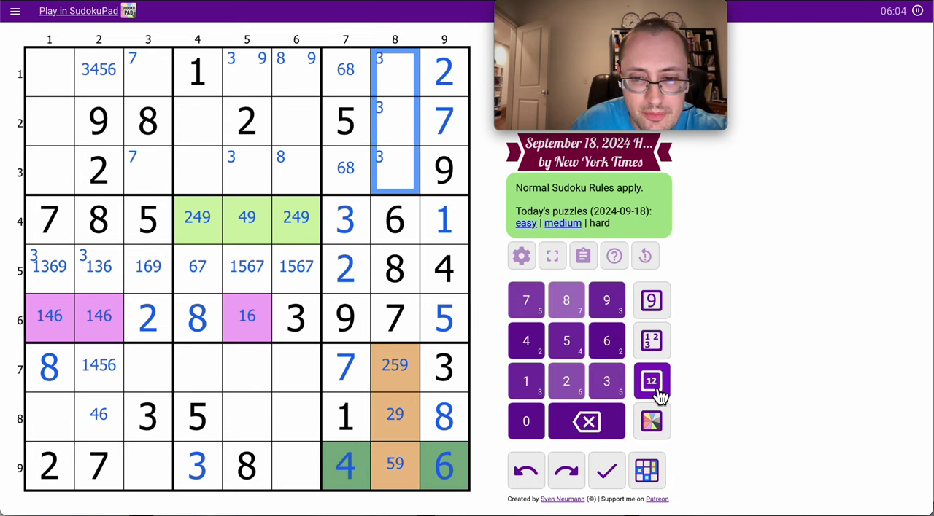
type("12342")
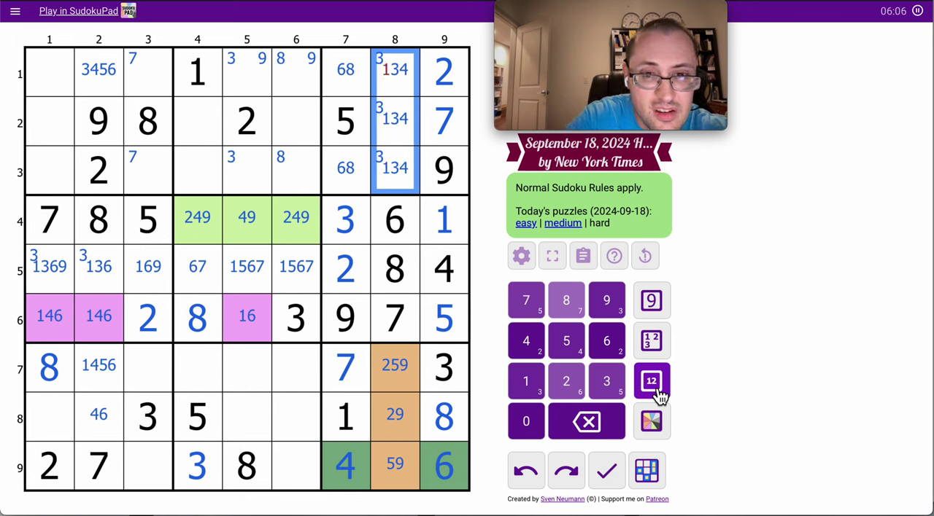
left_click(651, 422)
left_click(526, 301)
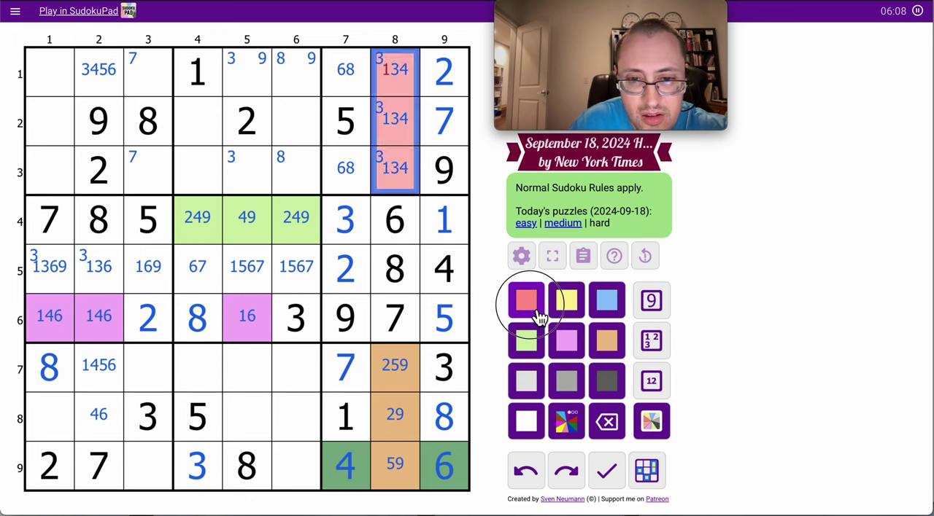
Step: Clear the corner 3 marks and drop candidate 1 from r1c8, leaving 34
key("shift+3")
left_click(395, 72)
left_click(651, 382)
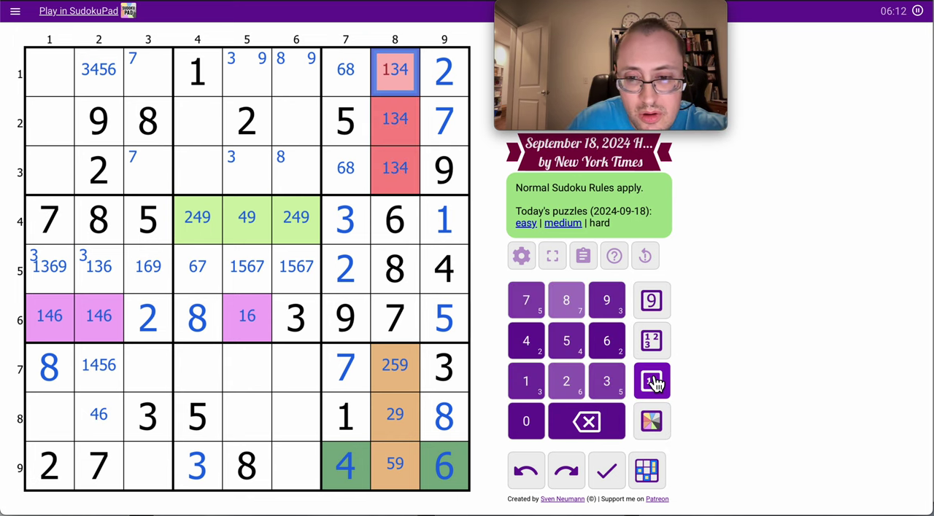
key("1")
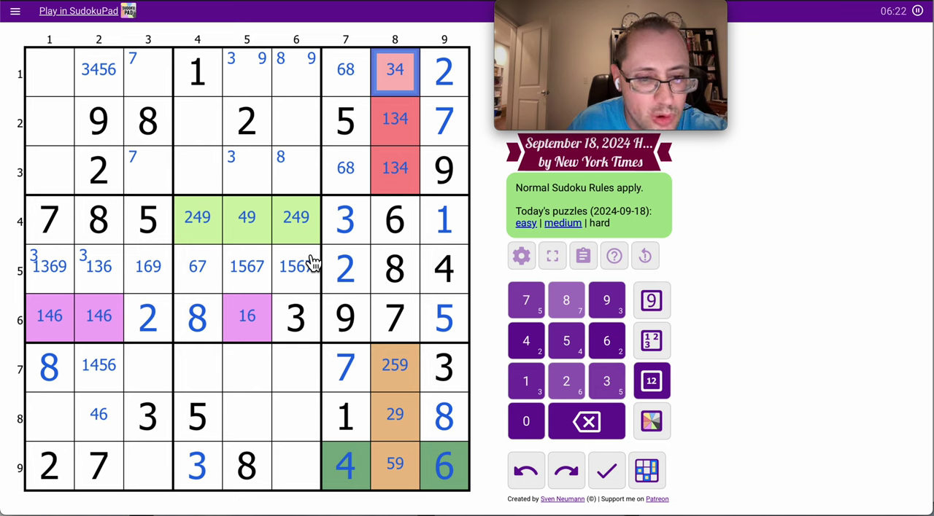
Step: Pencil 46 into r2c6 and r2c4, trim r2c8 to 13, and pencil 13 into r2c1
left_click(295, 124)
type("1")
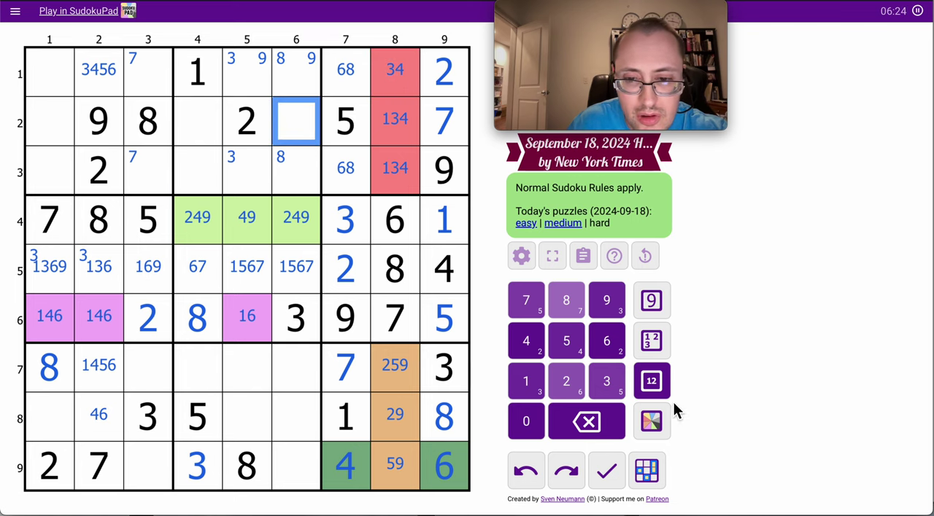
type("46")
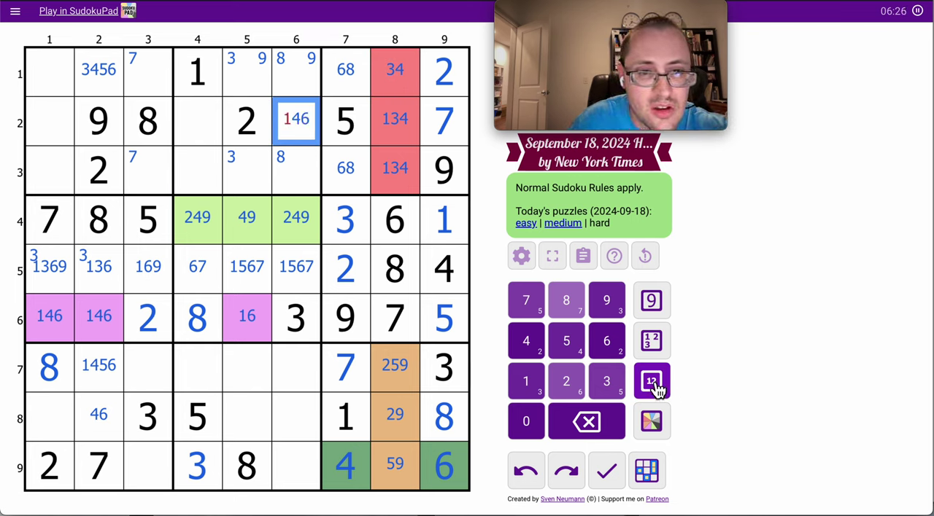
type("1")
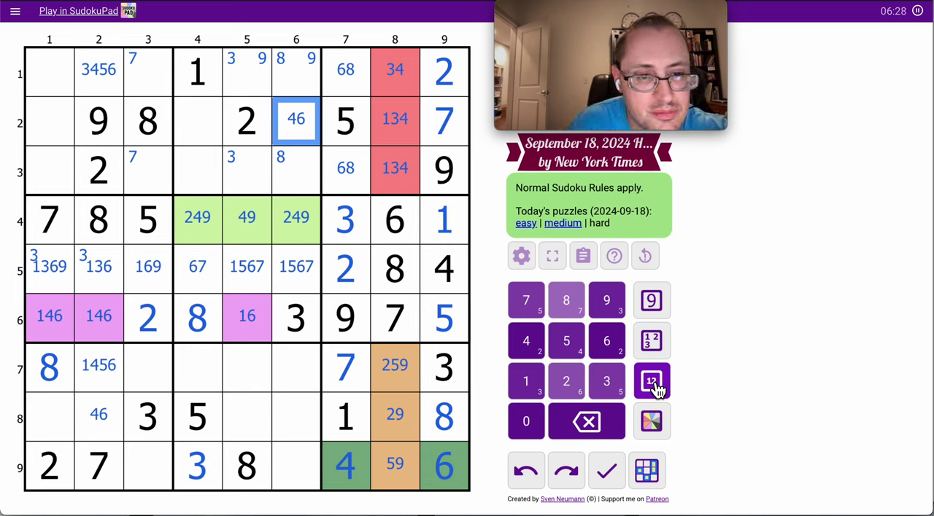
key("Left")
key("Left")
type("46")
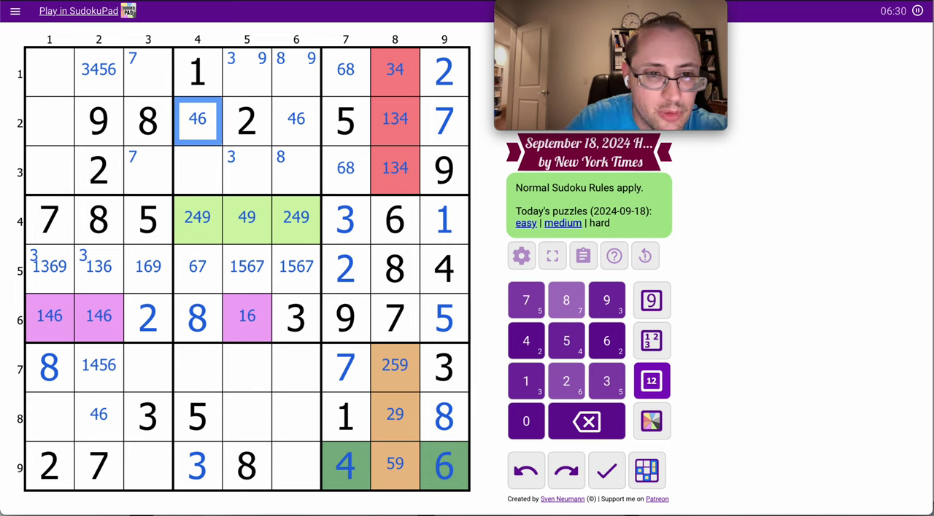
key("Right")
key("Right")
key("Right")
key("Right")
type("4")
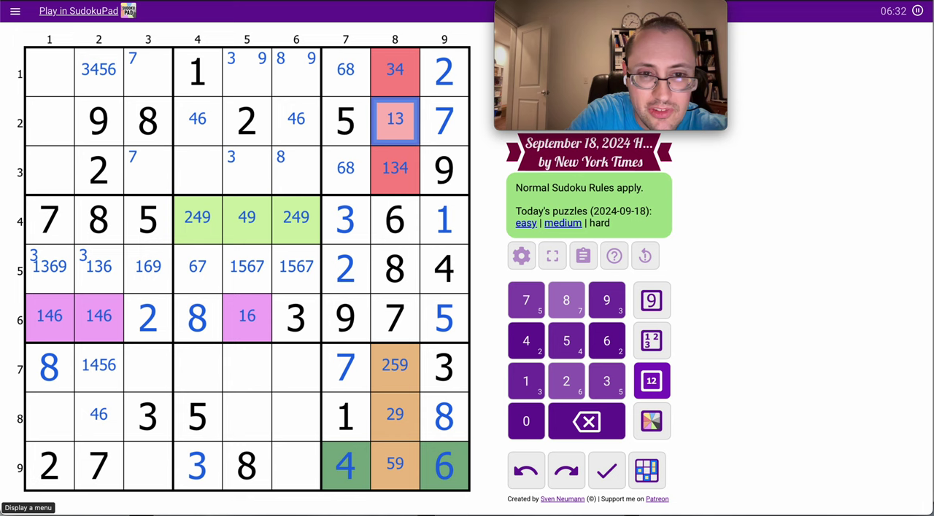
left_click(49, 121)
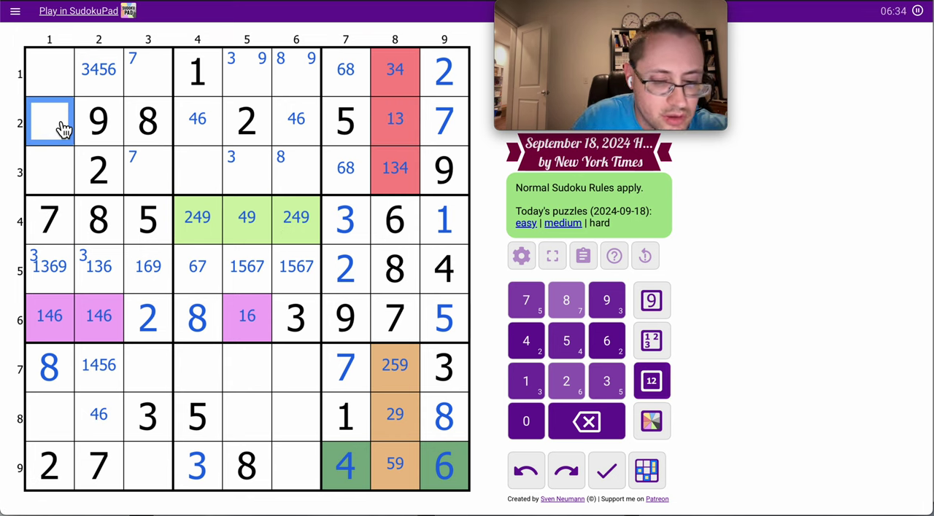
type("13")
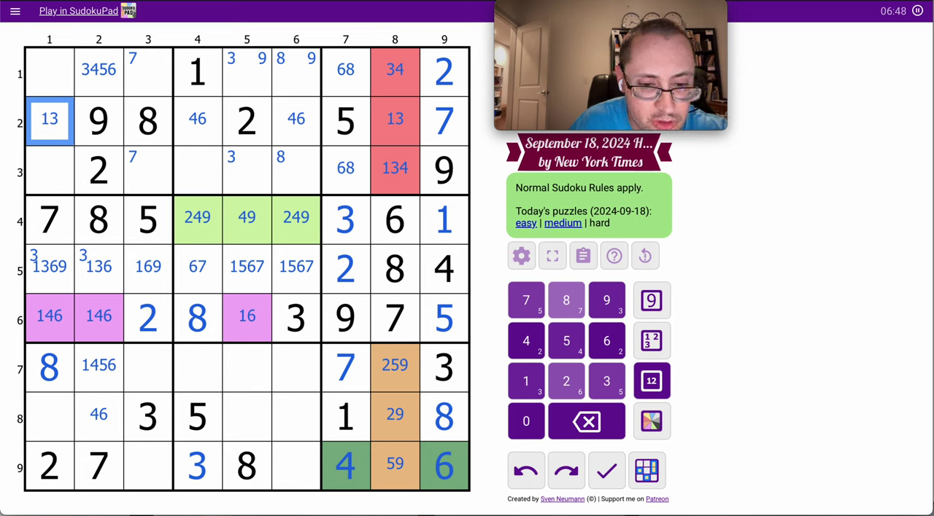
Step: Centre-mark candidates 19 in r9c3 and r9c6
left_click(162, 464)
left_click(651, 382)
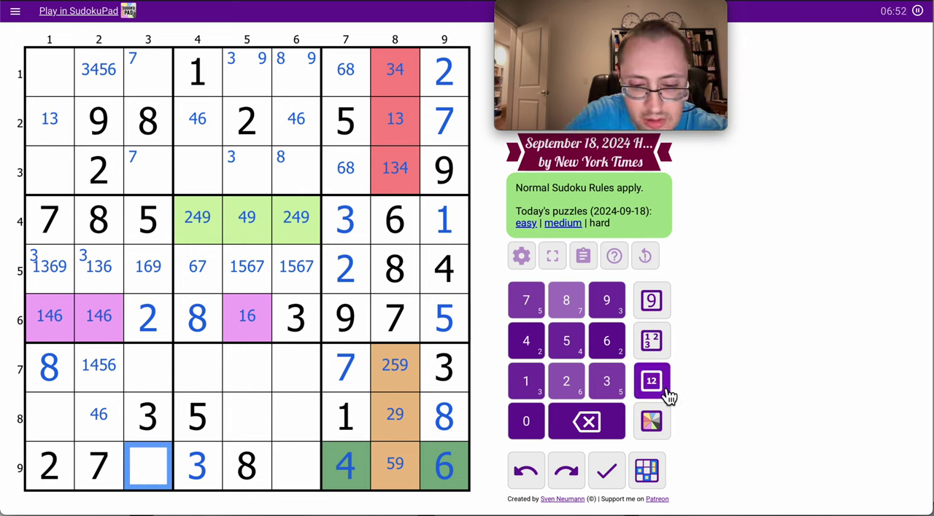
type("19")
key("Right")
key("Right")
key("Right")
type("1")
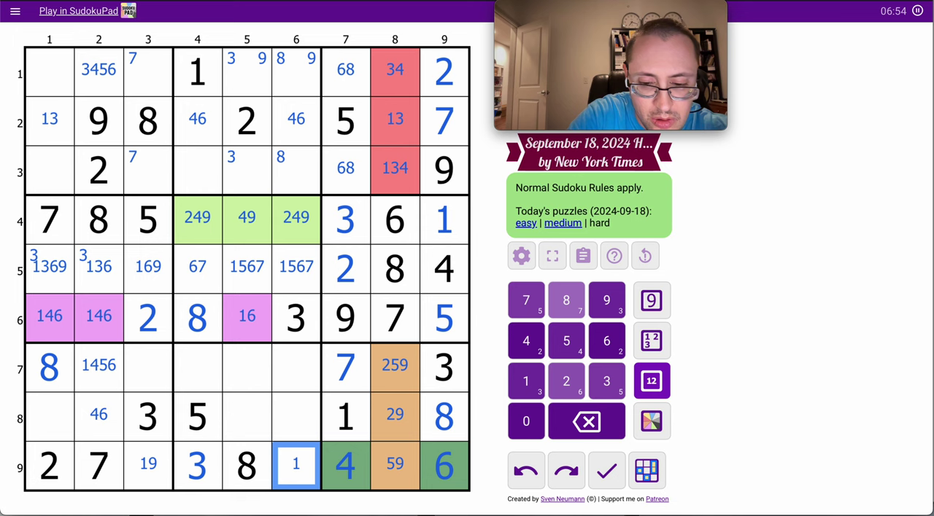
type("595")
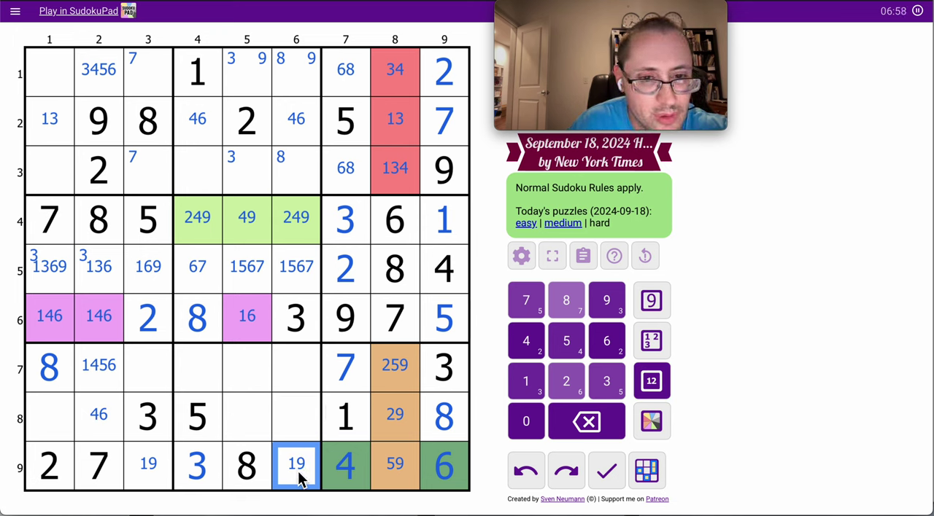
left_click(197, 416)
Step: Place 5 in r9c8 and remove candidate 5 from r7c8, leaving 29
left_click(394, 464)
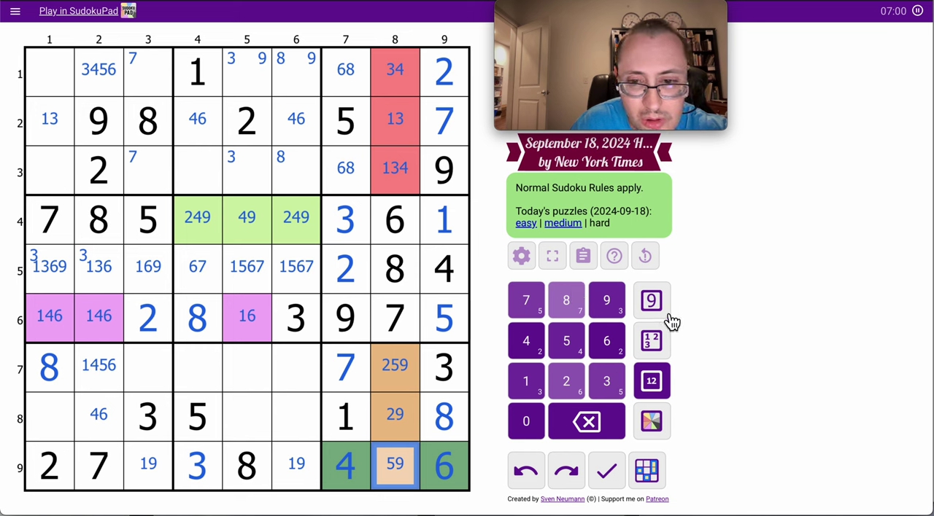
left_click(652, 301)
key("5")
key("Up")
key("Up")
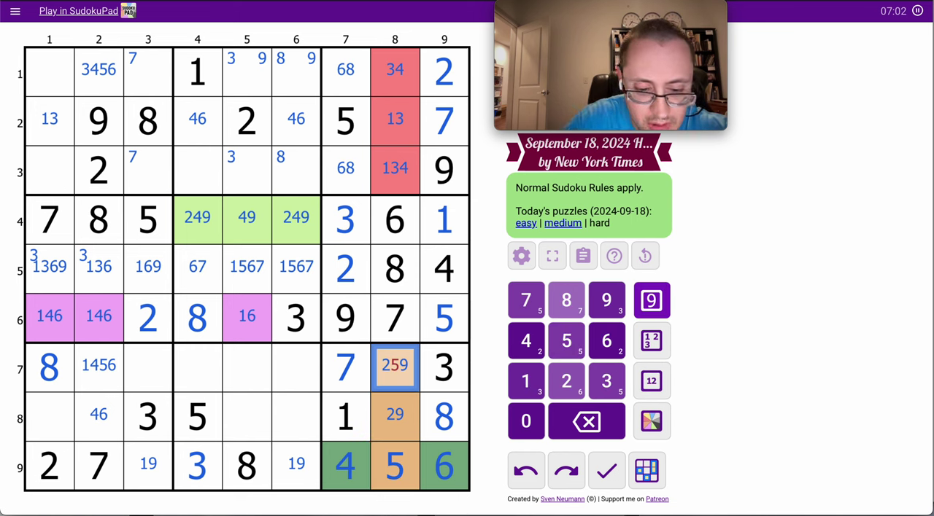
key("5")
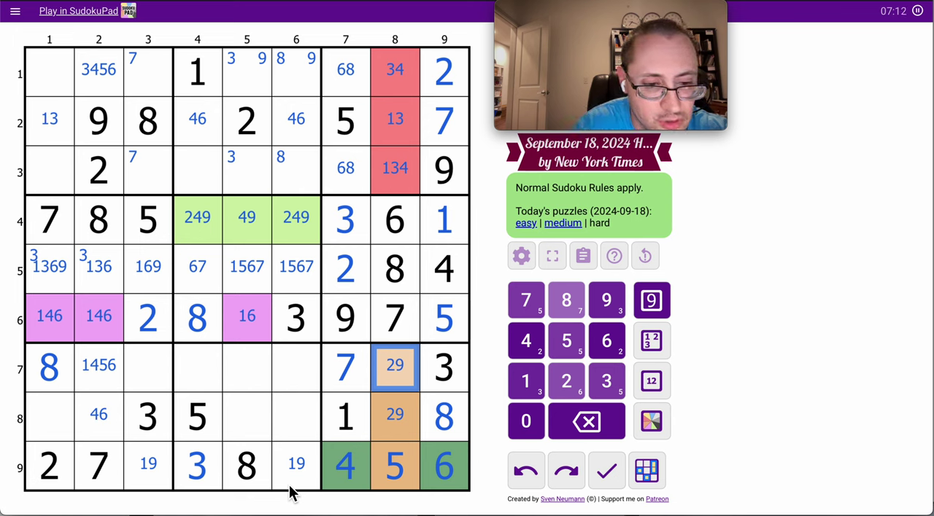
Step: Pencil centre candidates 469 into r8c1, 4679 into r8c5 and 24679 into r8c6
left_click(48, 421)
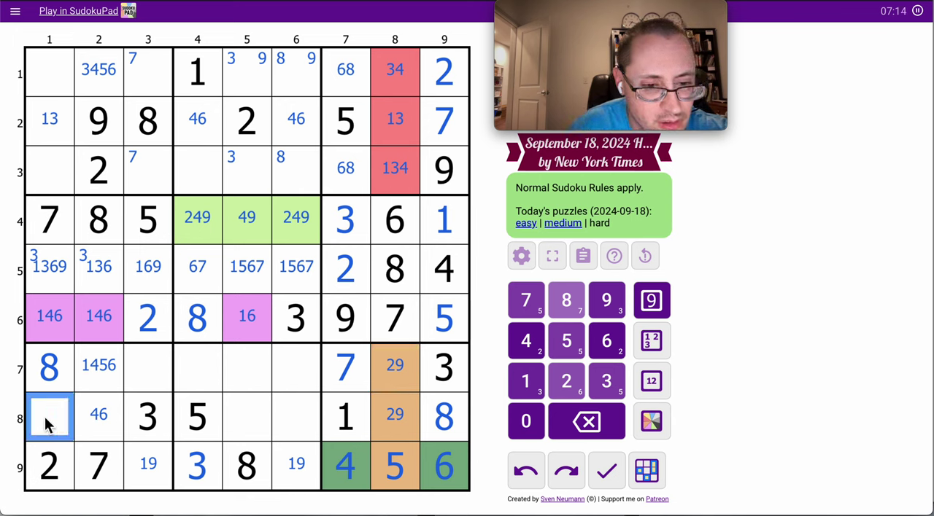
left_click(651, 381)
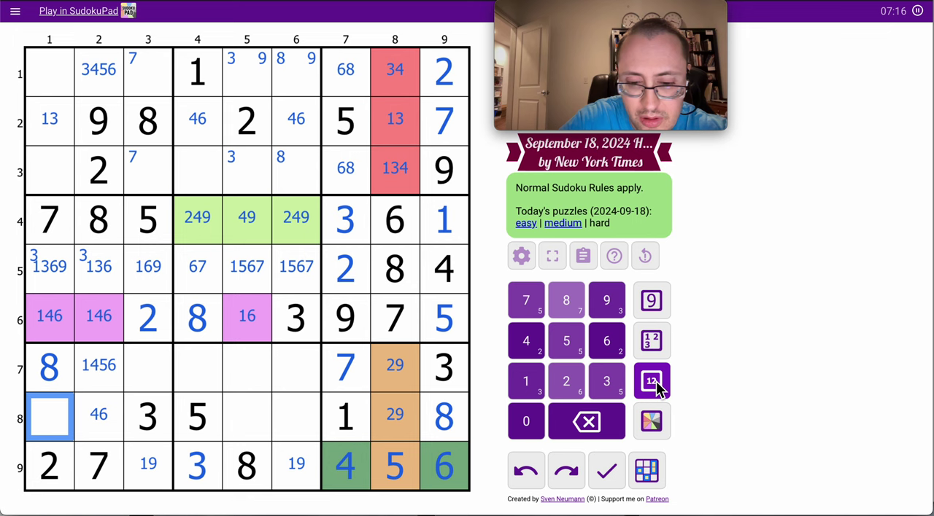
type("468")
key("BackSpace")
type("9")
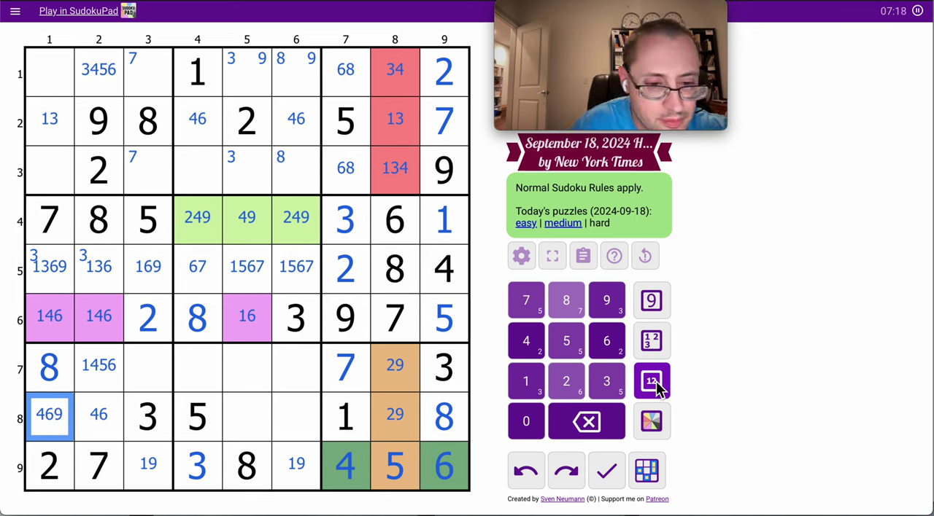
key("Right")
key("Right")
key("Right")
type("678")
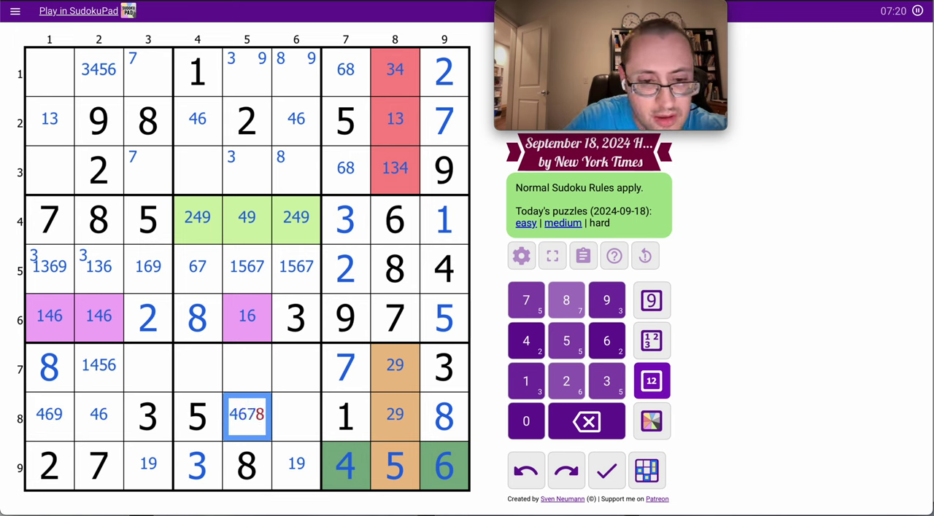
key("Right")
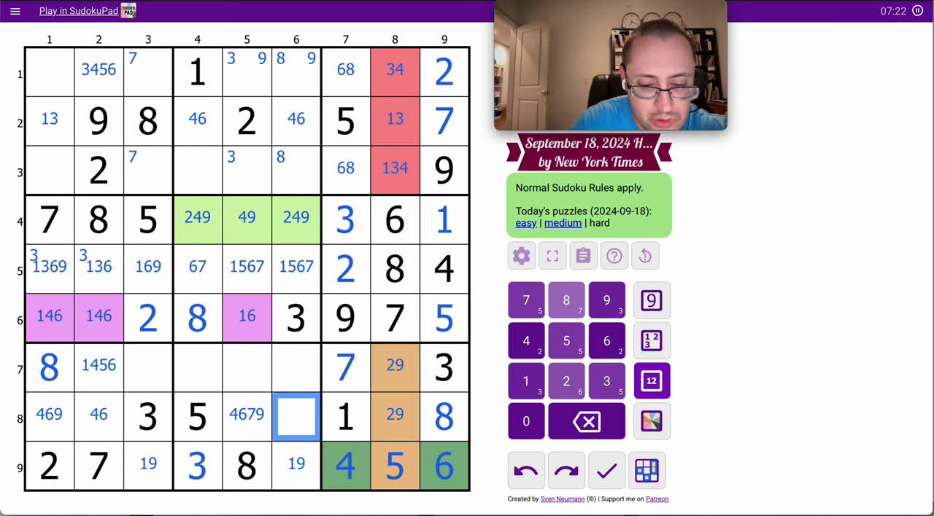
type("679")
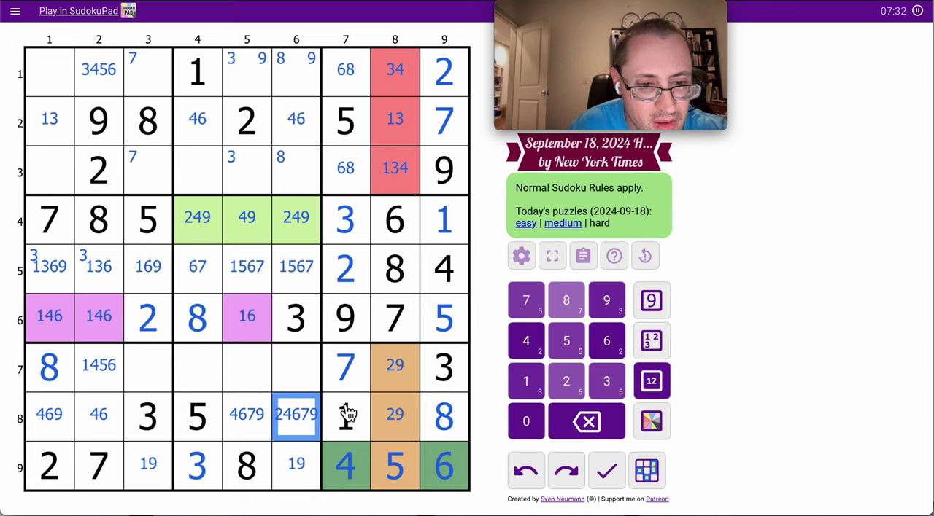
left_click_drag(150, 368, 286, 368)
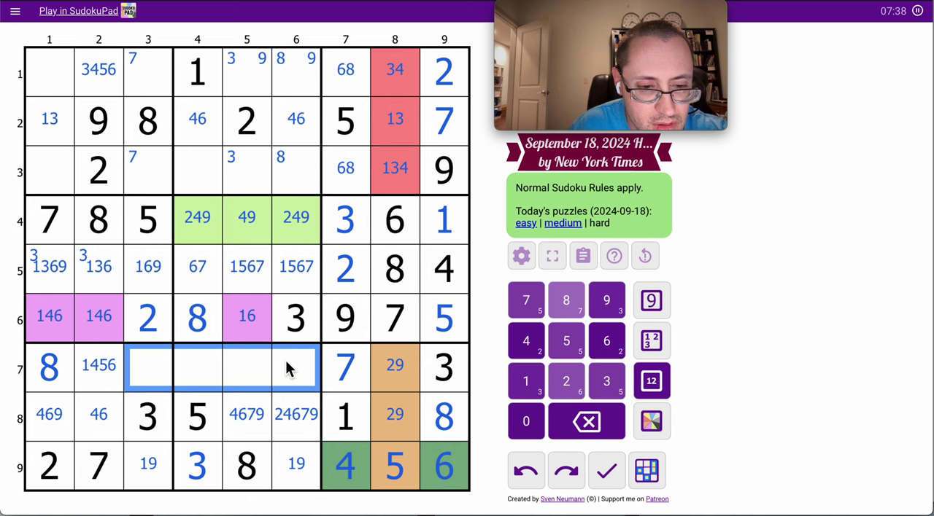
Step: Place 5 in r7c2 after corner-marking 5 in r7c2 and r7c3
left_click_drag(98, 379, 132, 381)
key("5")
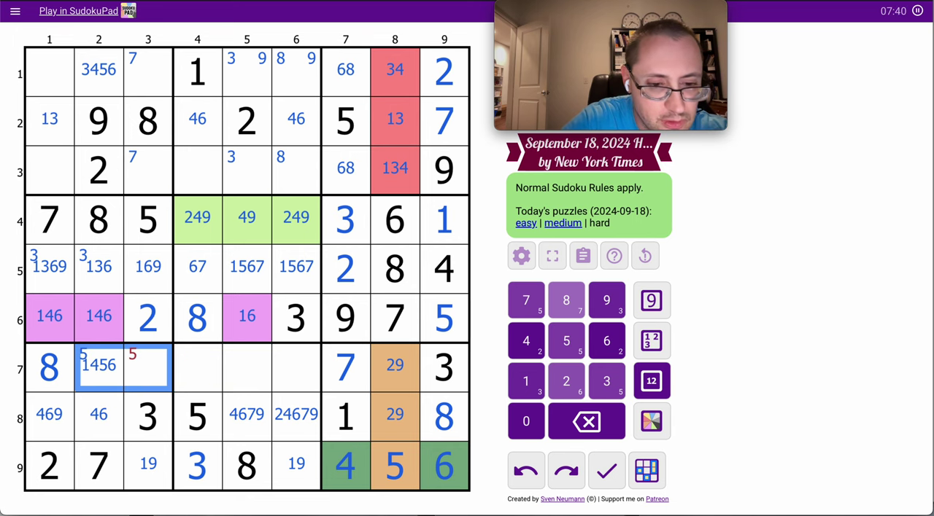
left_click(99, 368)
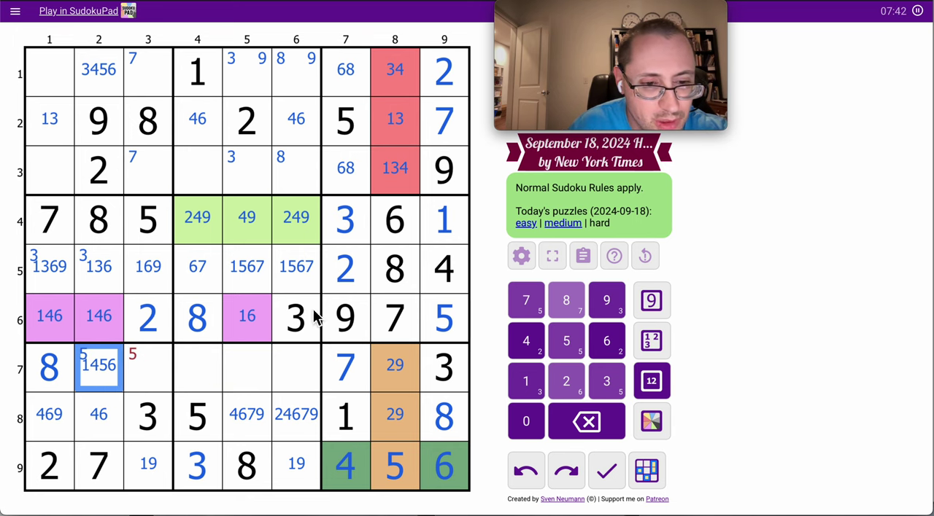
left_click(652, 300)
key("5")
key("Right")
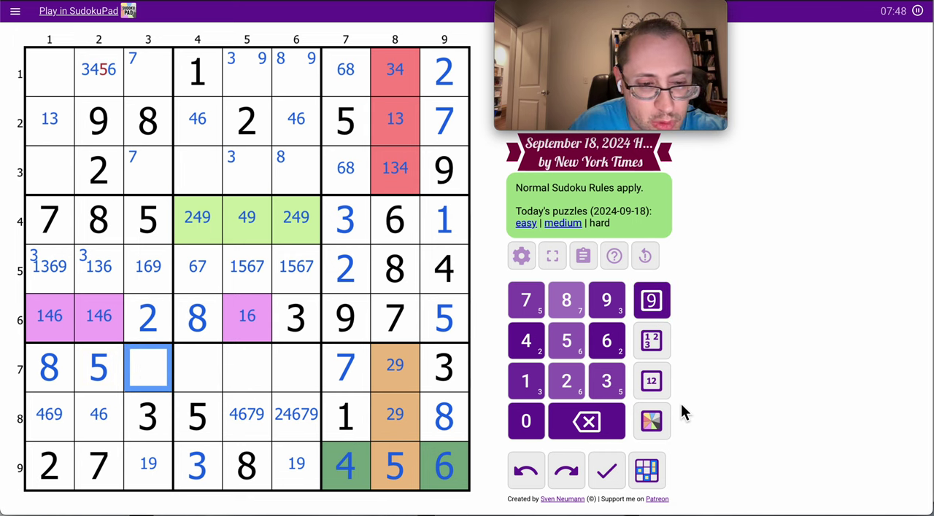
Step: Pencil r7c4–r7c6, dropping 2 from r7c5, 1 from r7c4 and 5 from r1c2
left_click(651, 381)
type("14")
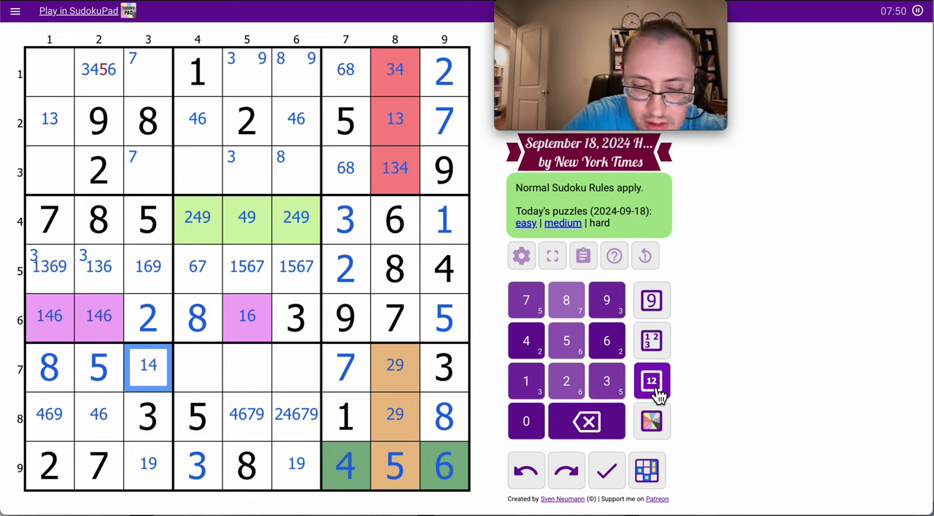
type("69")
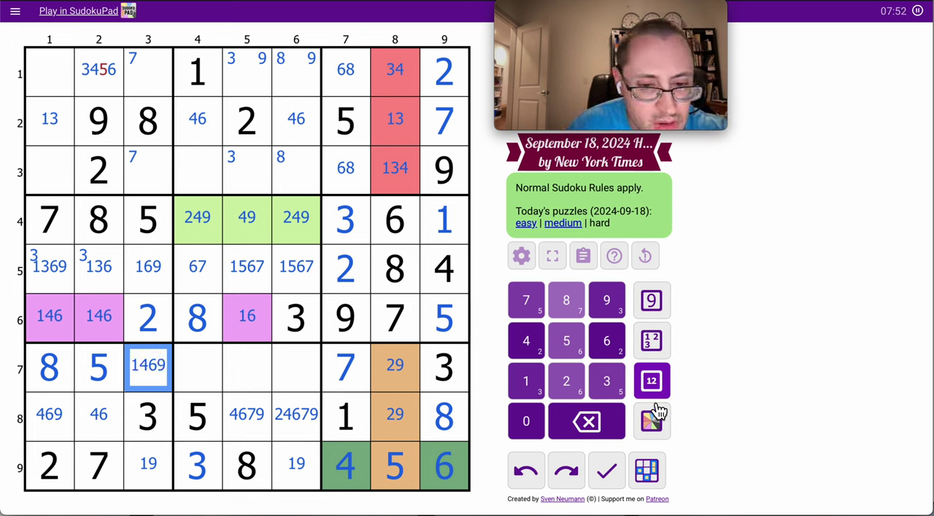
left_click(198, 372)
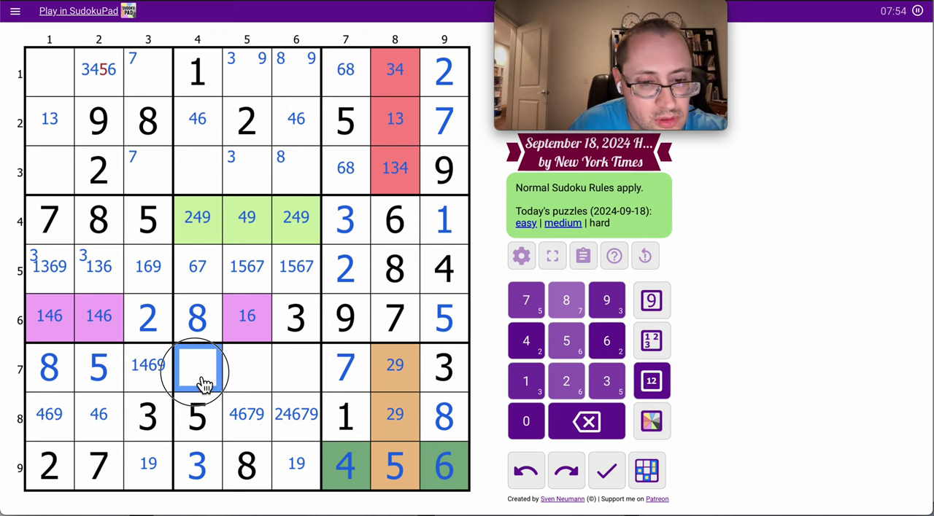
left_click_drag(198, 372, 295, 373)
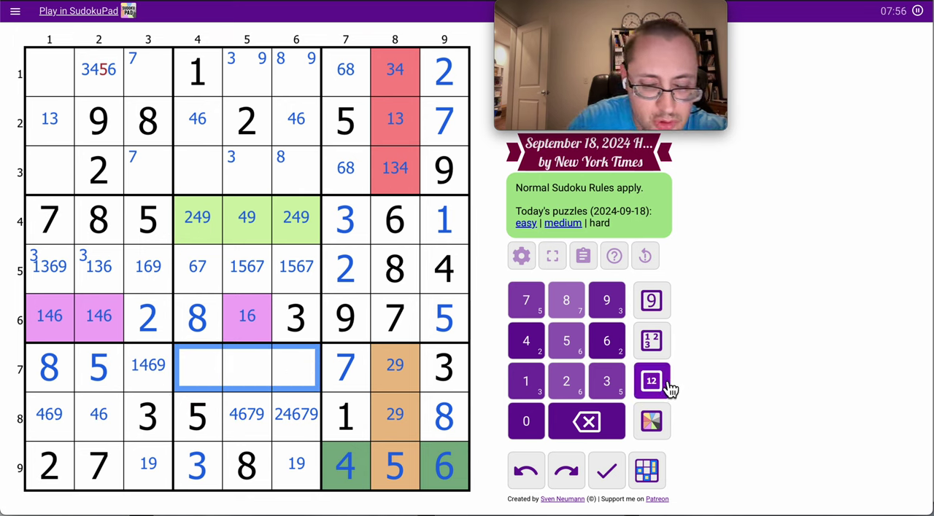
type("12469")
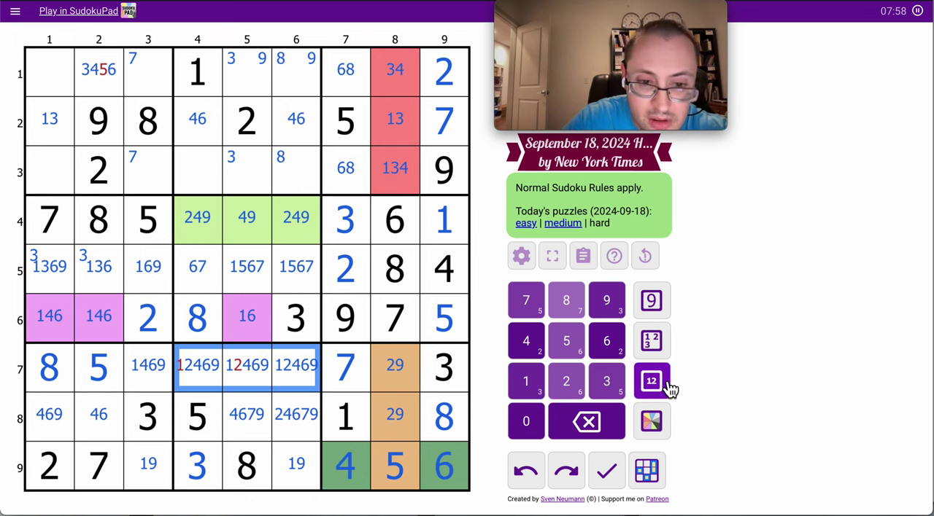
left_click(248, 380)
type("2")
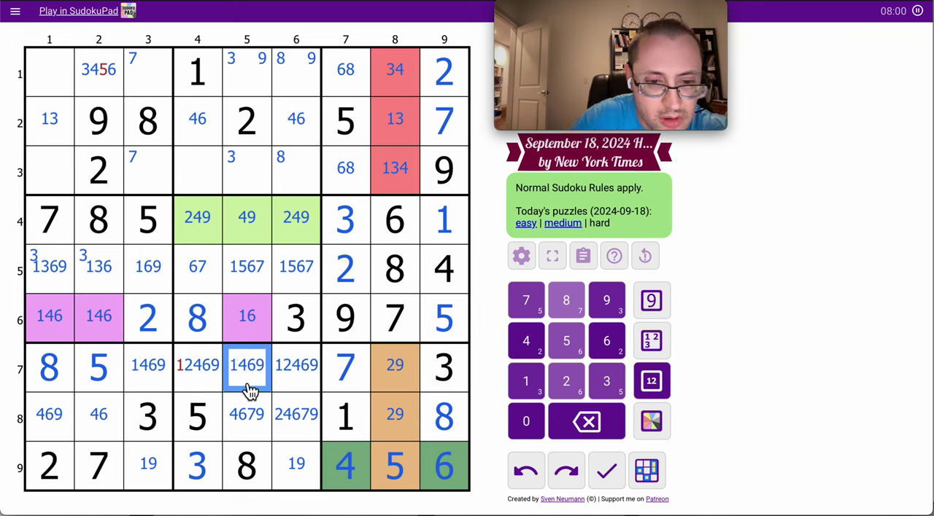
left_click(198, 372)
type("1")
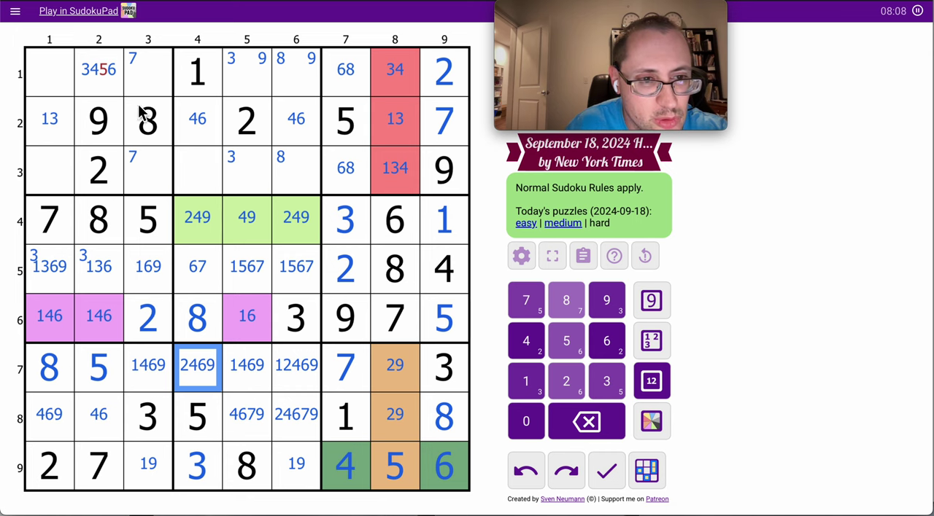
left_click(99, 70)
type("5")
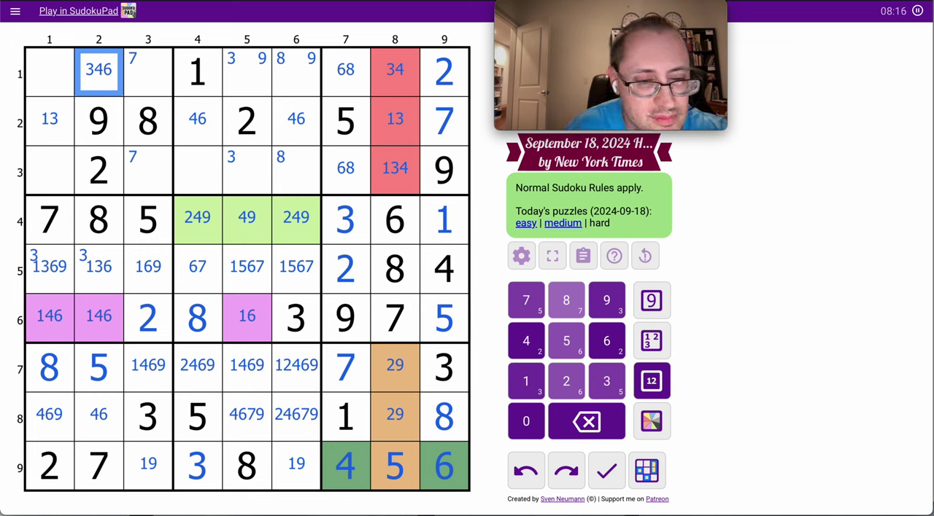
Step: Pencil centre candidates 467 into r1c3 and 1467 into r3c3 below it
left_click(148, 69)
left_click(651, 381)
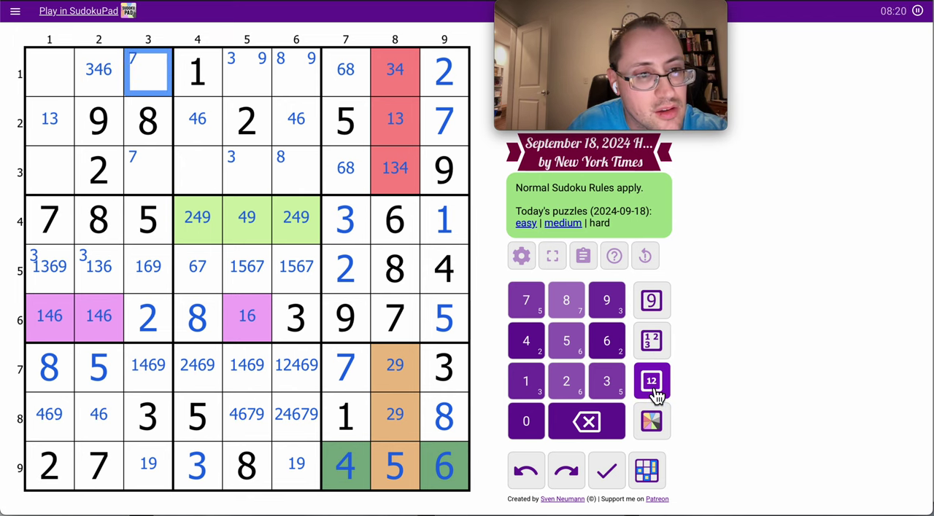
type("467")
key("Down")
key("Down")
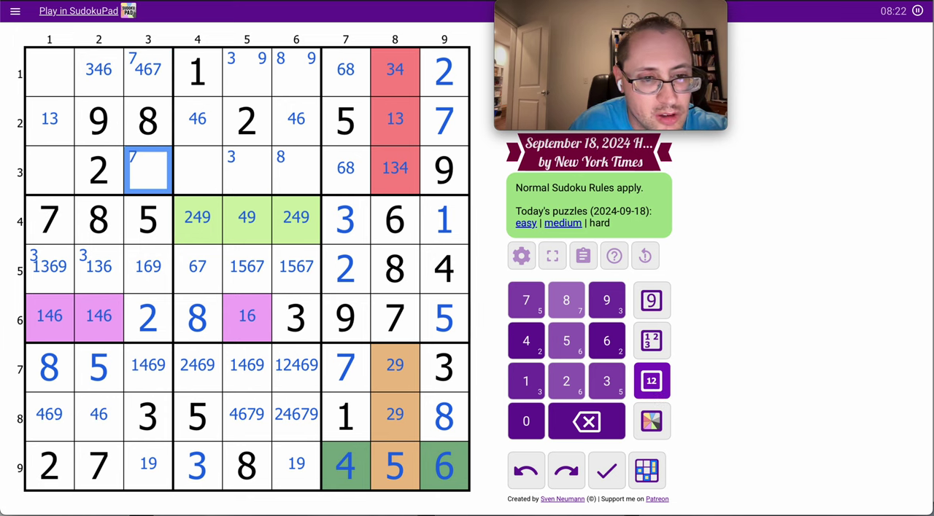
type("14")
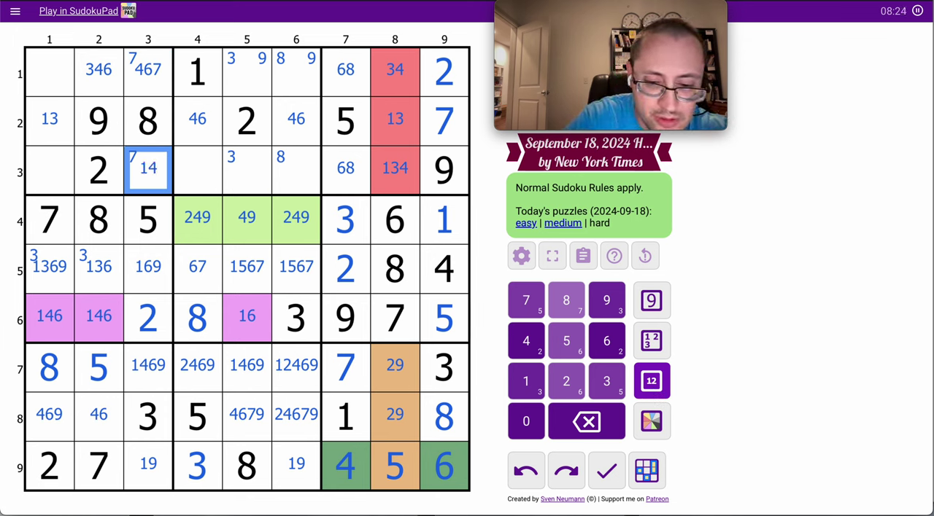
type("67")
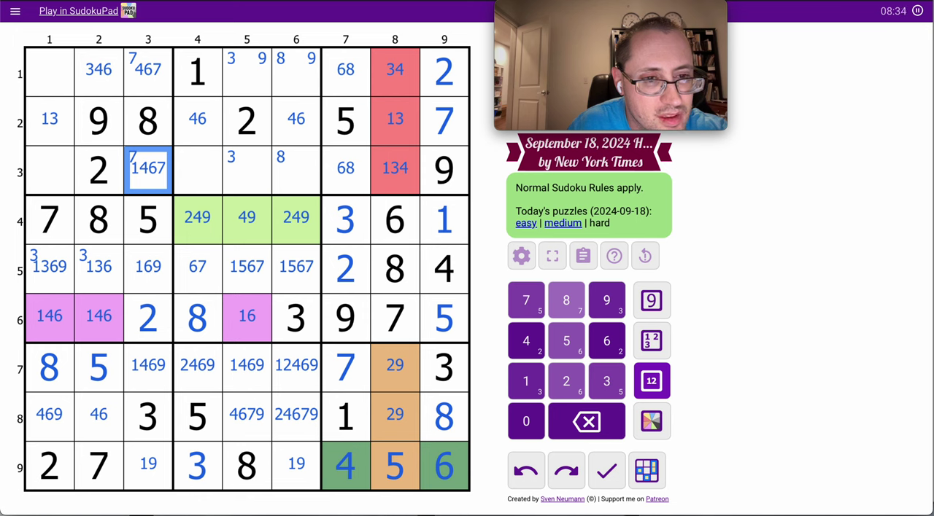
Step: Pencil centre candidates 13456 into r1c1 and the selected row 3 cells
left_click(49, 72)
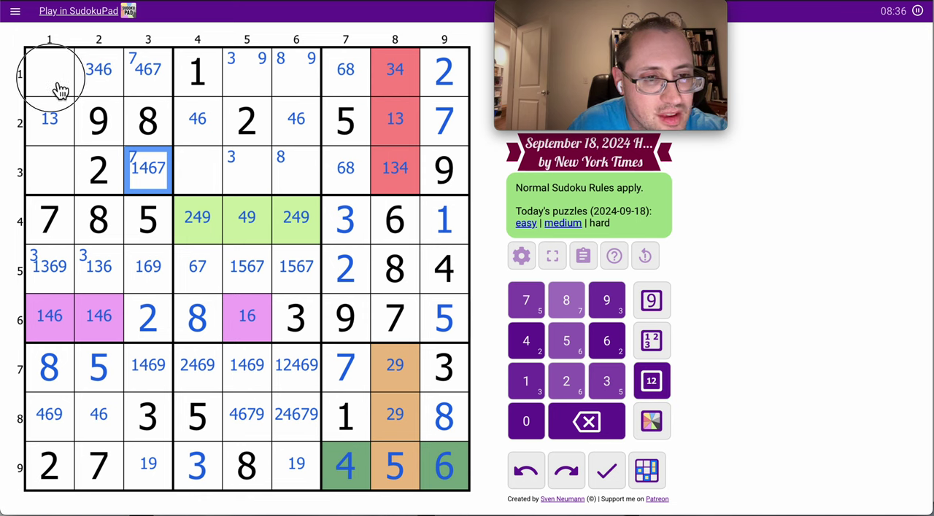
right_click(49, 175)
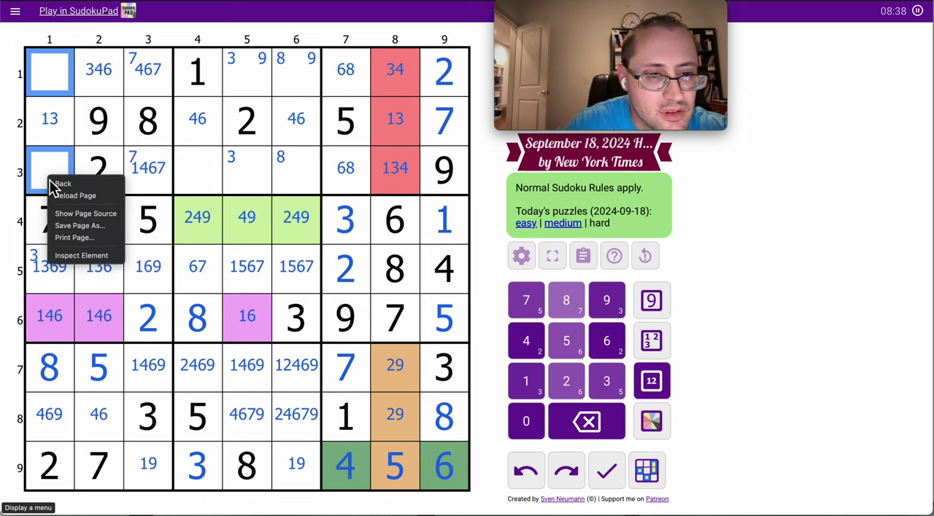
key("Escape")
left_click_drag(46, 175, 443, 270)
left_click(651, 382)
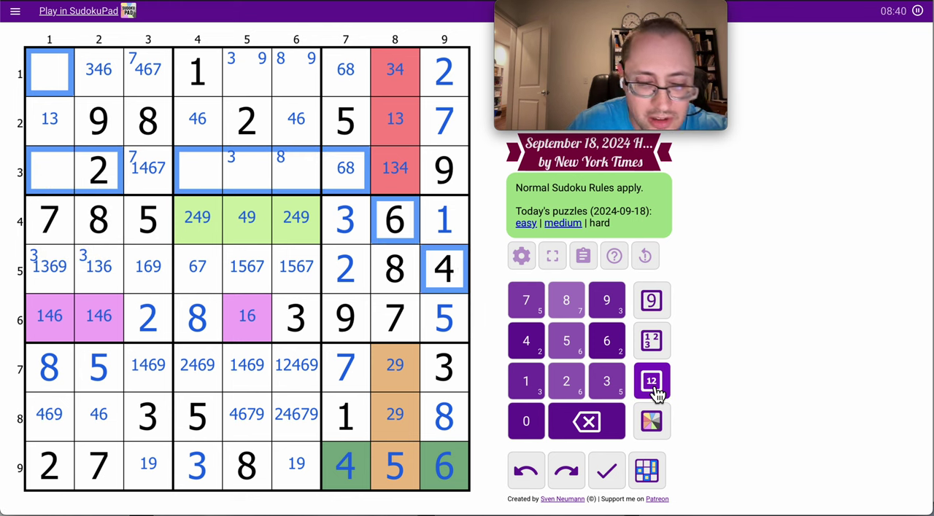
key("1")
key("3")
key("4")
key("5")
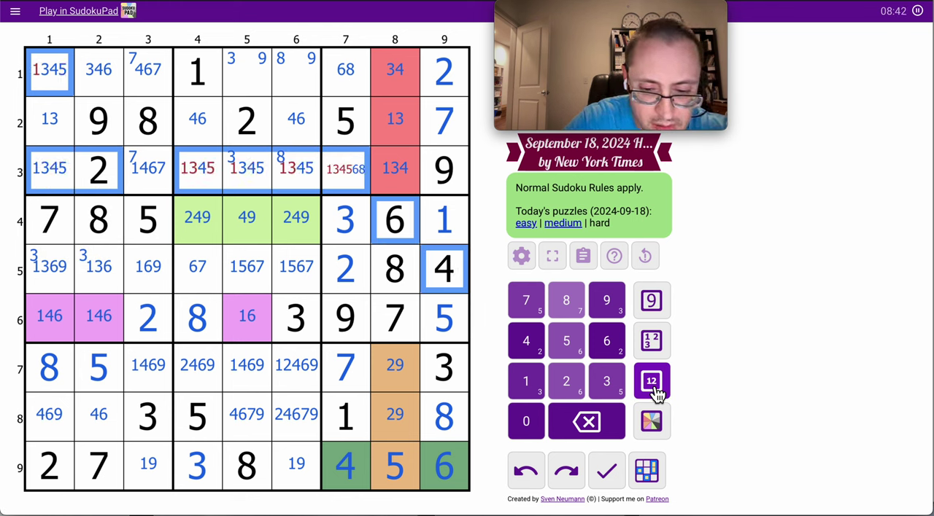
key("6")
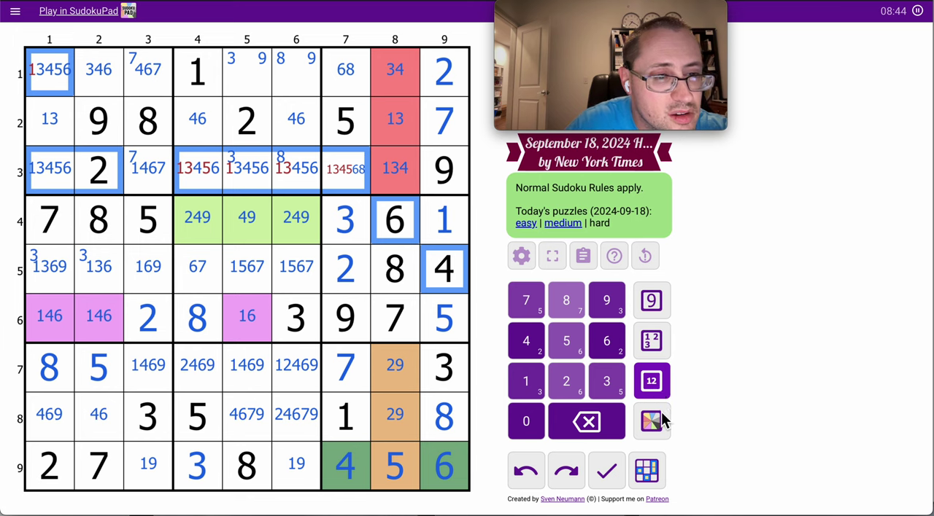
Step: Undo and redo to remove the stray candidate 1 entries
left_click(527, 472)
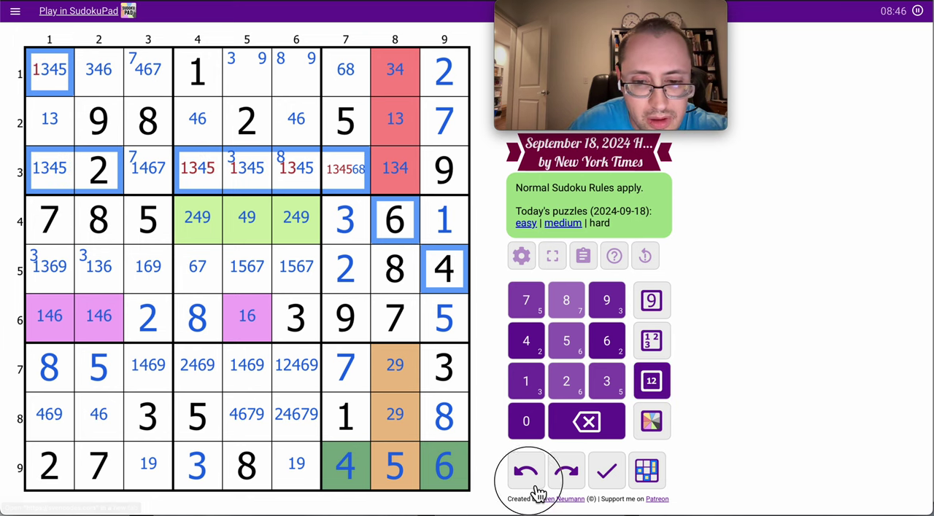
double_click(527, 472)
left_click(527, 472)
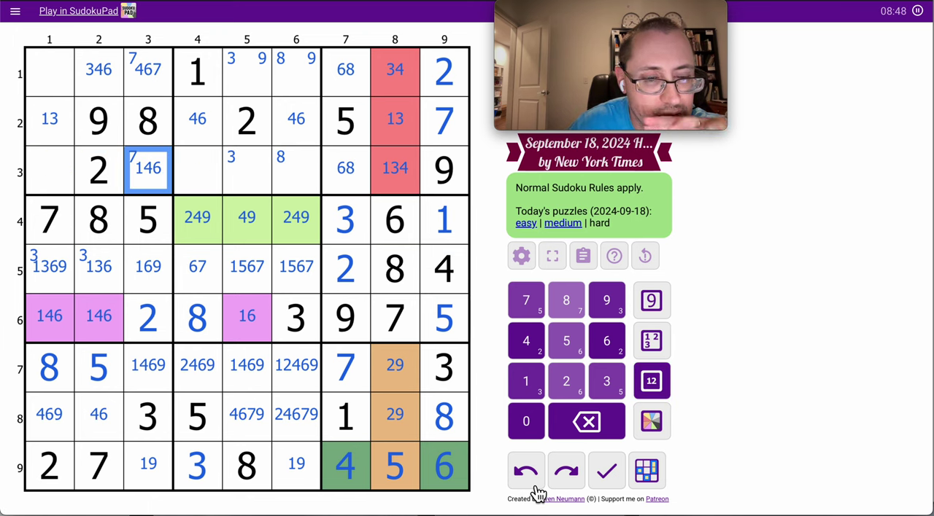
left_click(566, 474)
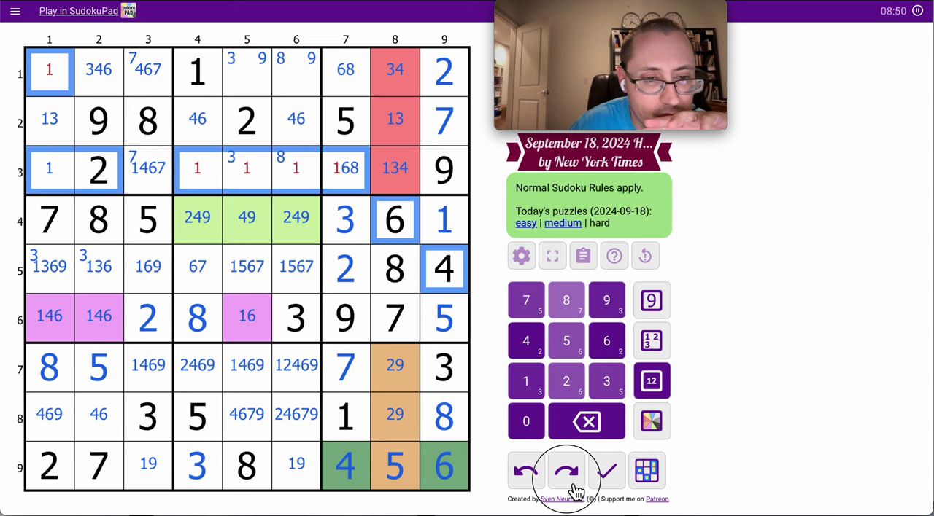
left_click(531, 477)
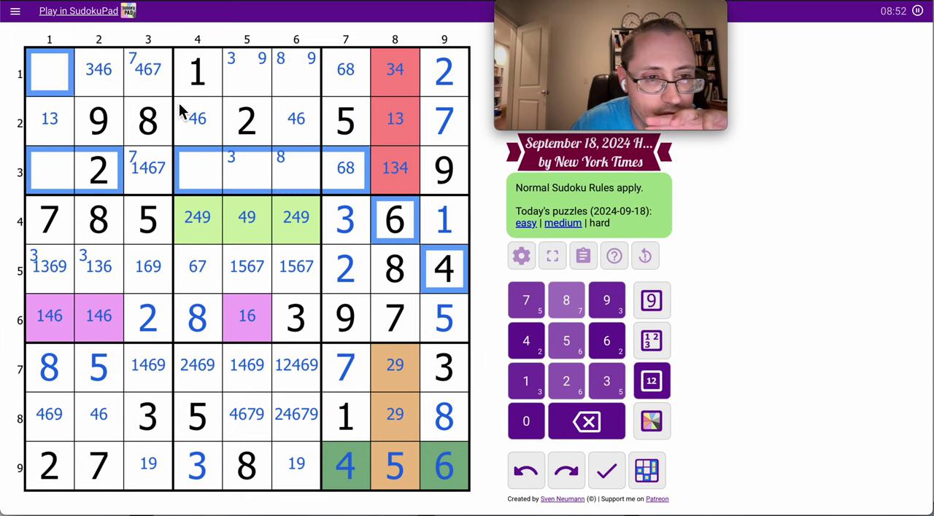
Step: Clear the mistaken 2789 candidates, leaving r1c1 with 3456 and r3c1 with 13456
left_click(50, 73)
left_click(58, 184, "ctrl")
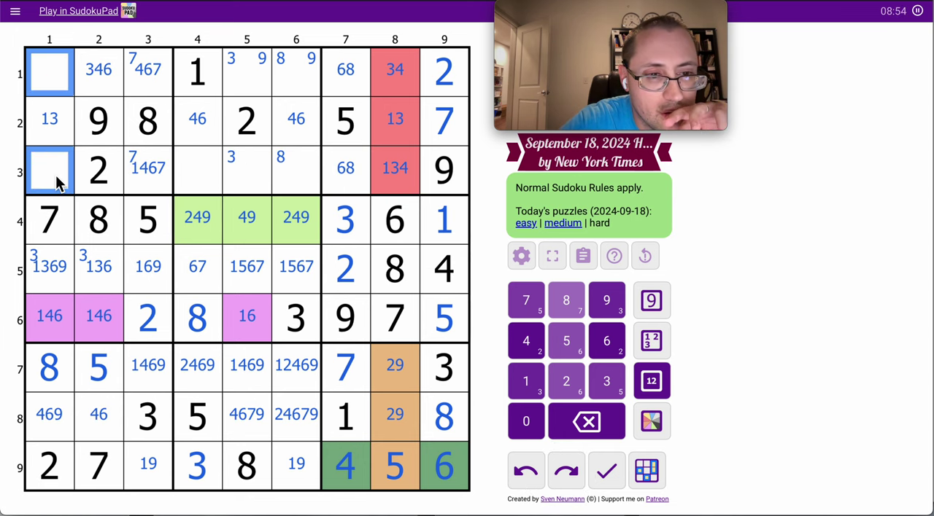
left_click(652, 383)
type("2789")
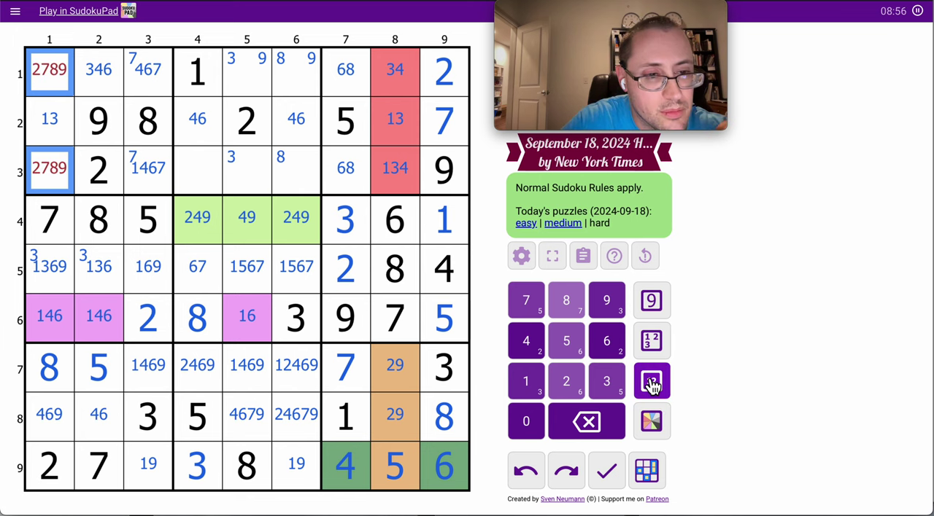
key("BackSpace")
type("1")
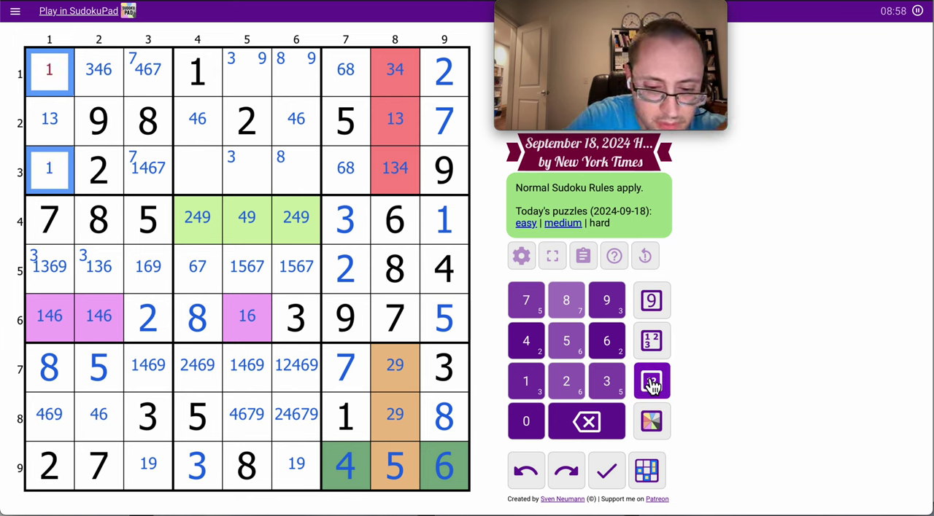
type("3456")
left_click(652, 383)
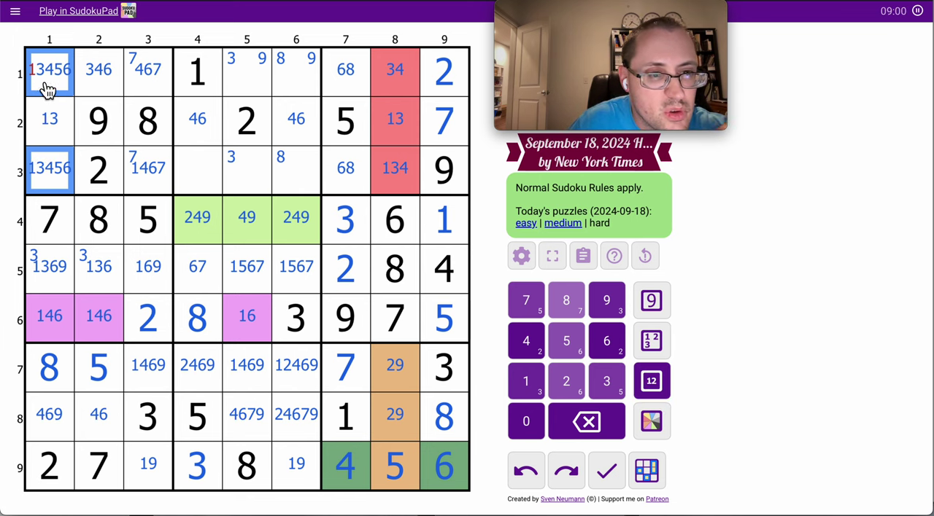
left_click(49, 81)
type("1")
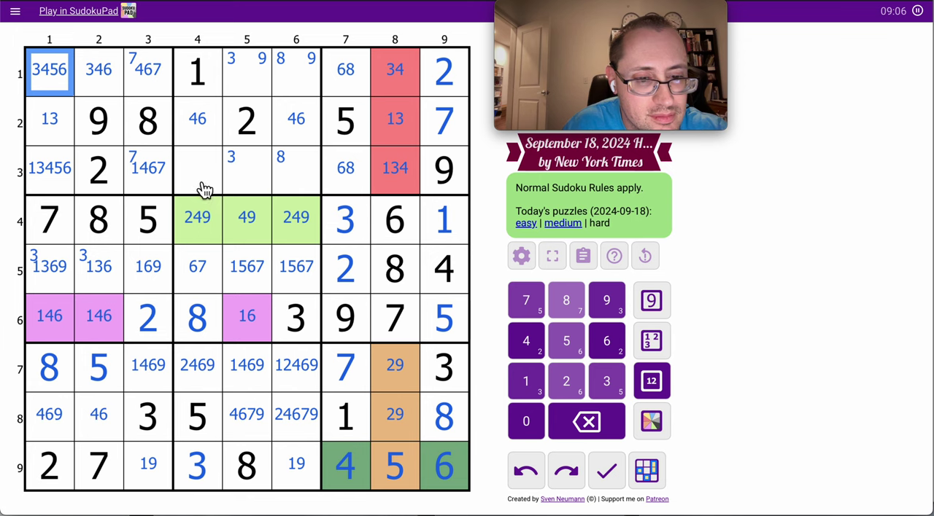
Step: Select r3c4–r3c6, then drop 3 from r3c6 and 8 from r3c5
left_click_drag(200, 172, 304, 178)
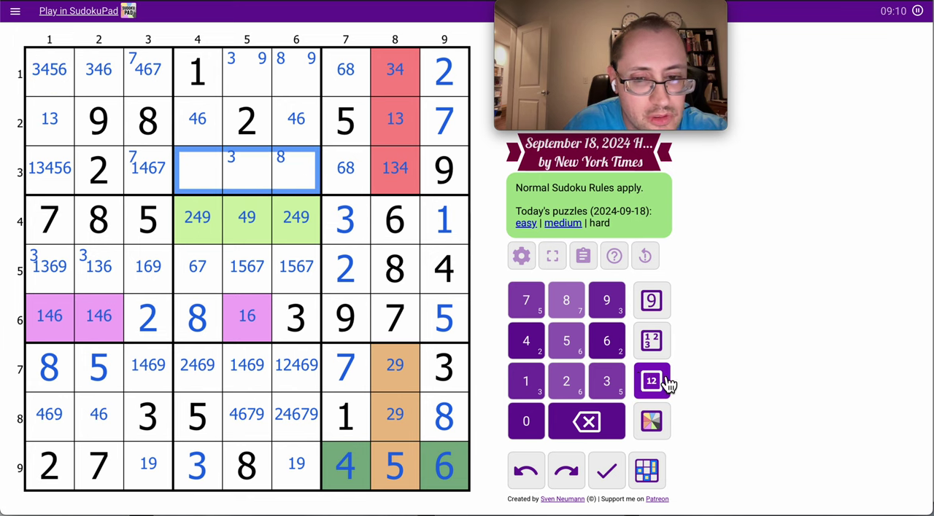
type("123456789")
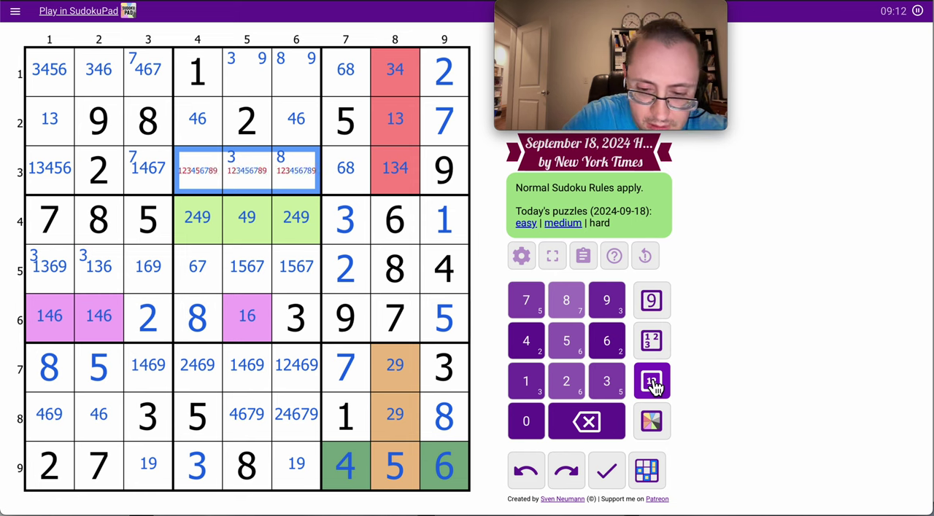
type("12")
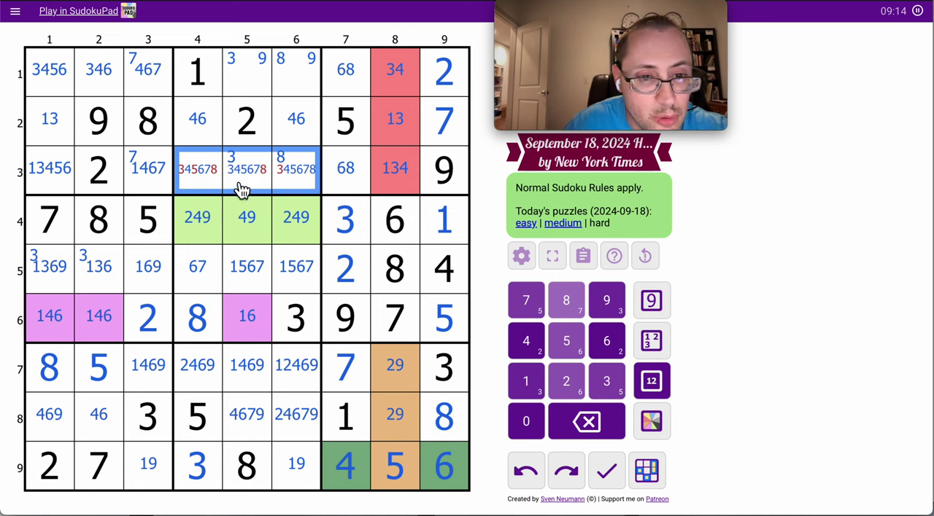
left_click(296, 186)
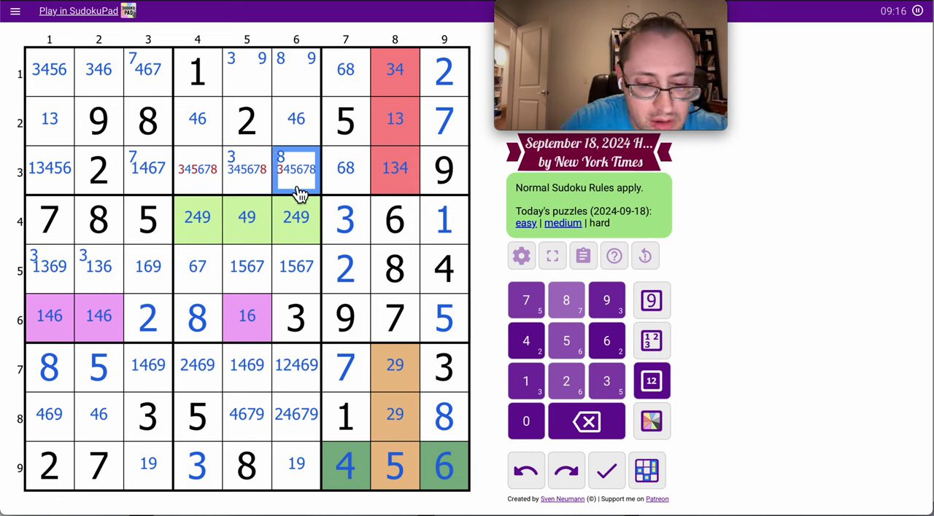
key("3")
key("Left")
key("8")
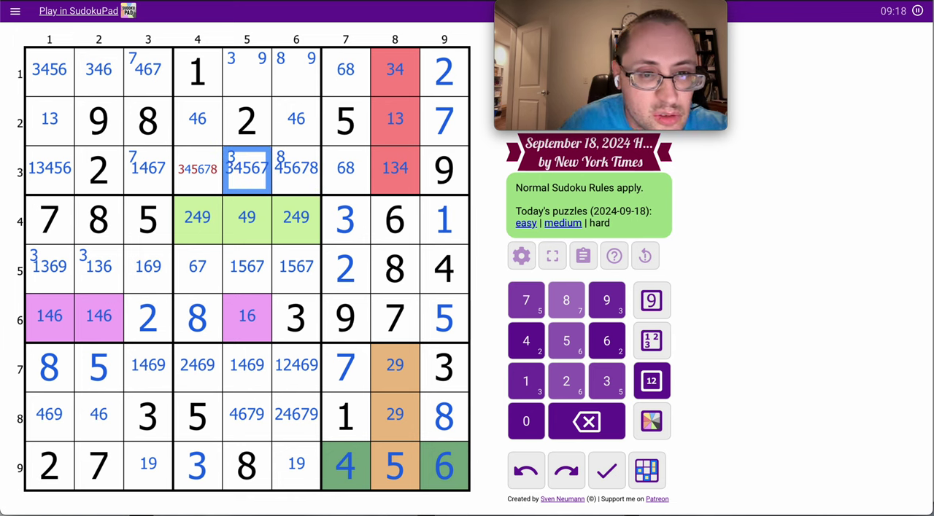
Step: Trim r3c4 to candidates 467 by removing 8, 5 and 3
key("Left")
key("8")
key("5")
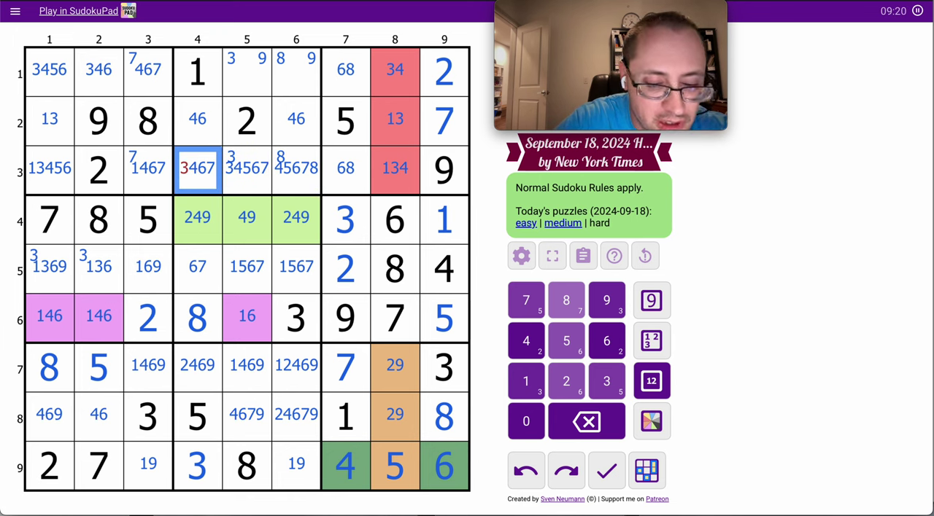
key("3")
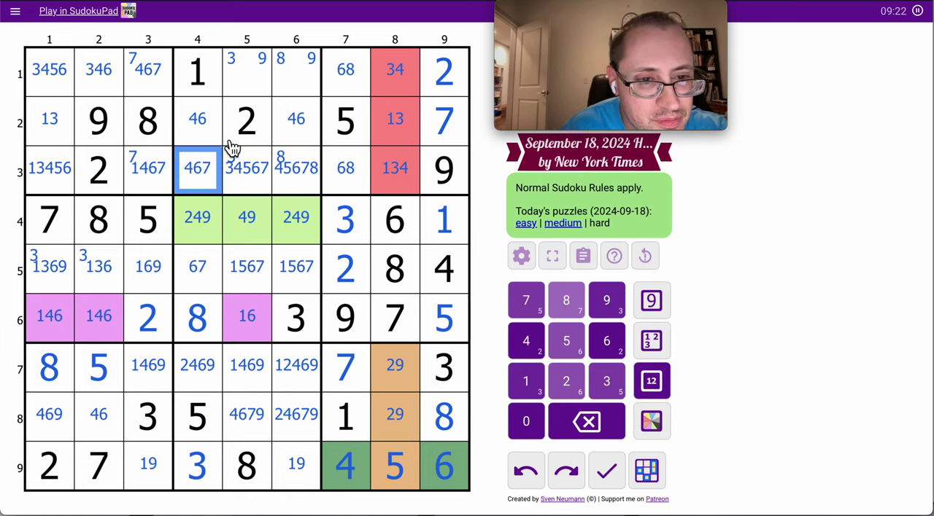
left_click_drag(197, 169, 197, 119)
Step: Colour the column 4 cells r2c4, r3c4 and r5c4 yellow
left_click(651, 421)
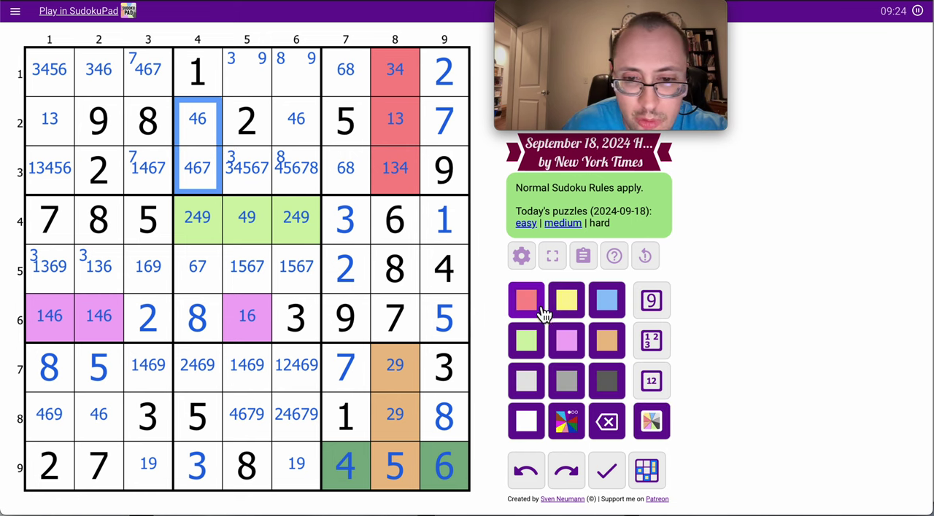
left_click(566, 301)
left_click(197, 267)
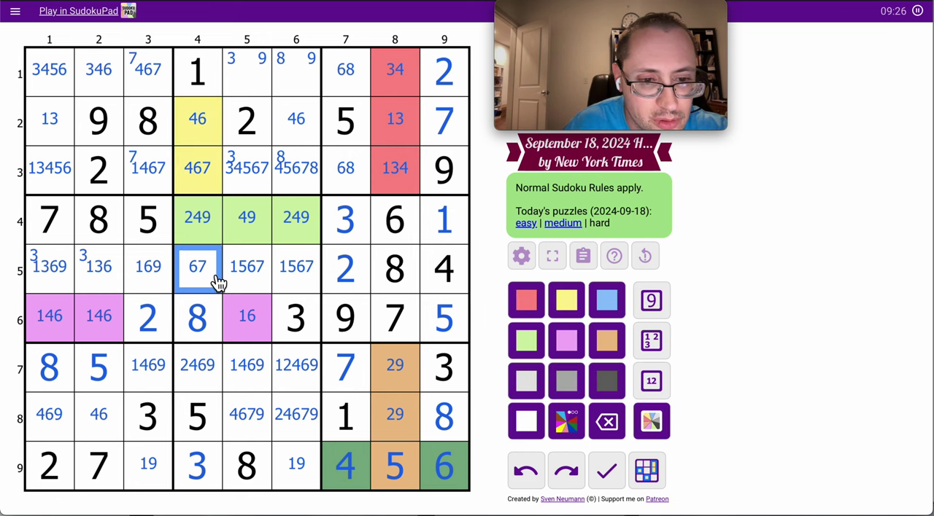
left_click(566, 301)
Step: Remove candidates 6 and 4 from r7c4 and r4c4, leaving 2 and 9
left_click(197, 366)
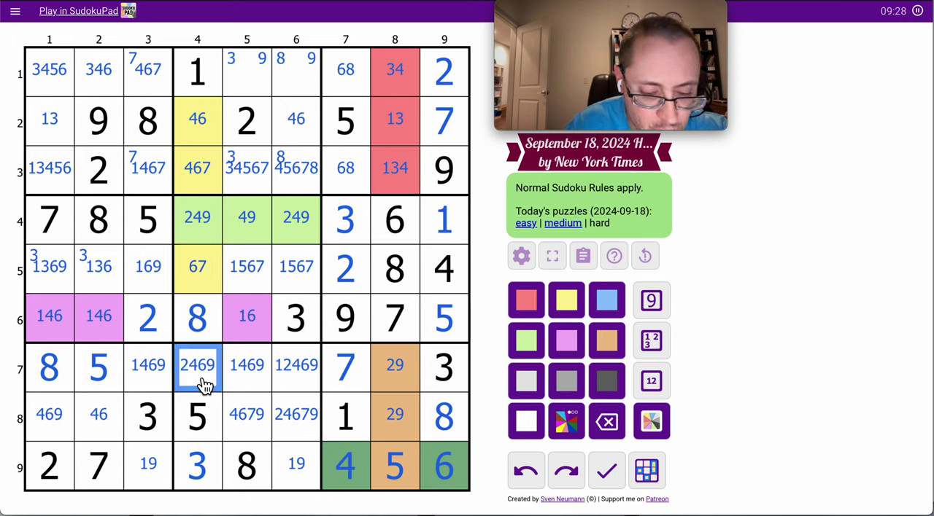
key("6")
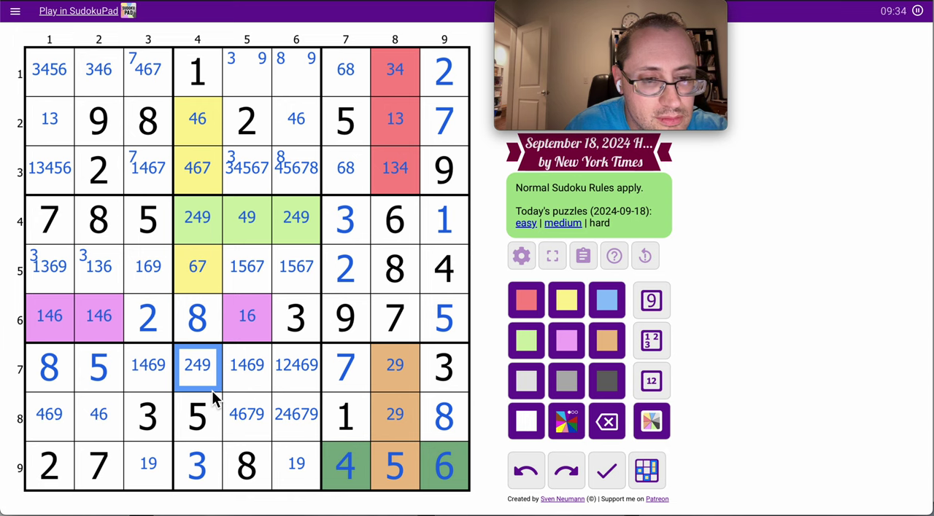
left_click(196, 217, "ctrl")
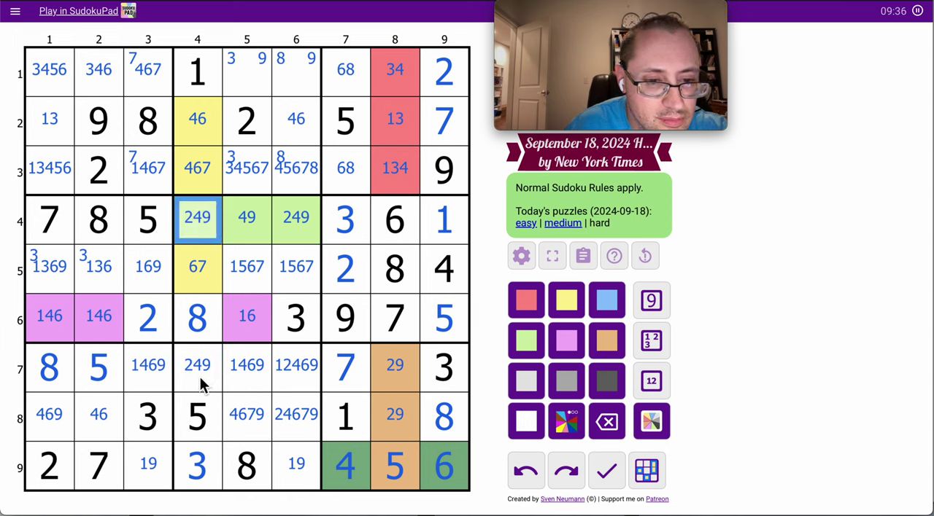
key("z")
key("ctrl+4")
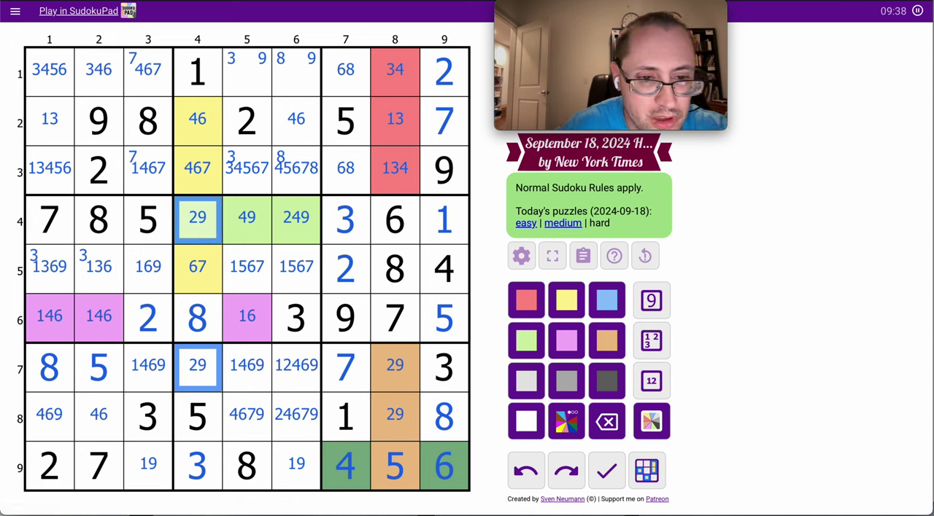
left_click(198, 369)
Step: Strip 2 and 9 from r7c6, r7c5 and r7c3, leaving candidates 1, 4, 6
left_click(394, 368)
left_click(296, 369)
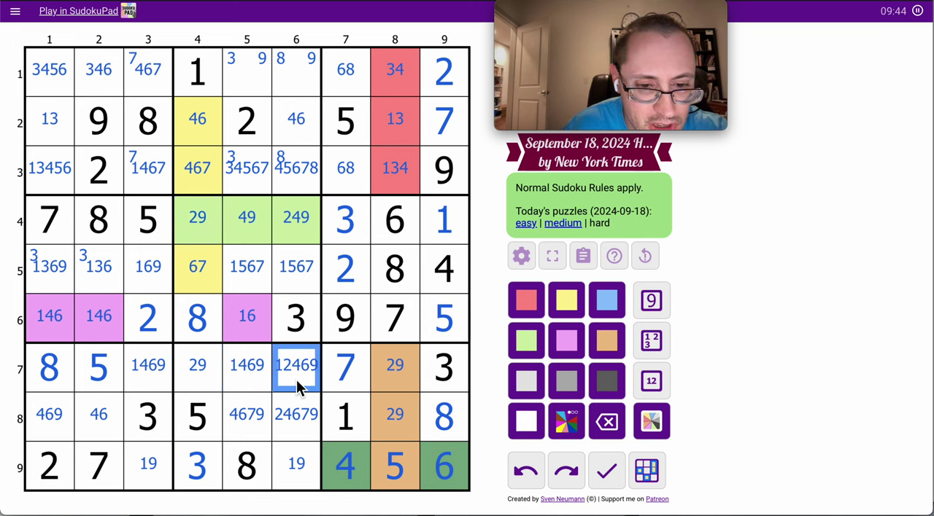
left_click(651, 382)
key("2")
key("9")
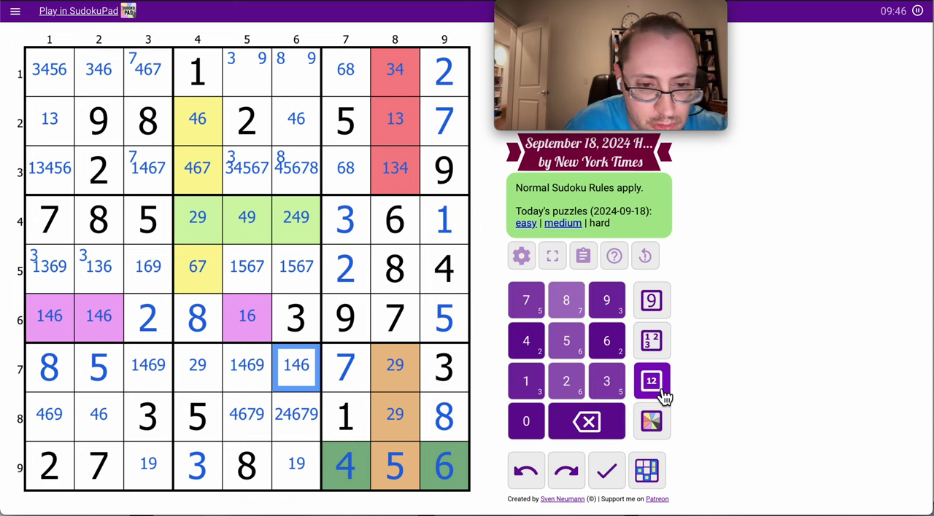
key("Left")
key("9")
key("Left")
key("Left")
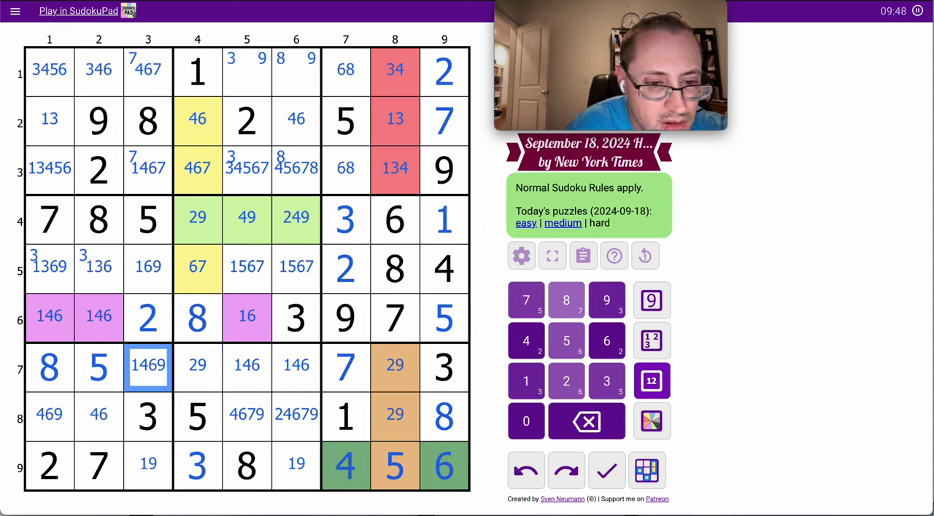
key("9")
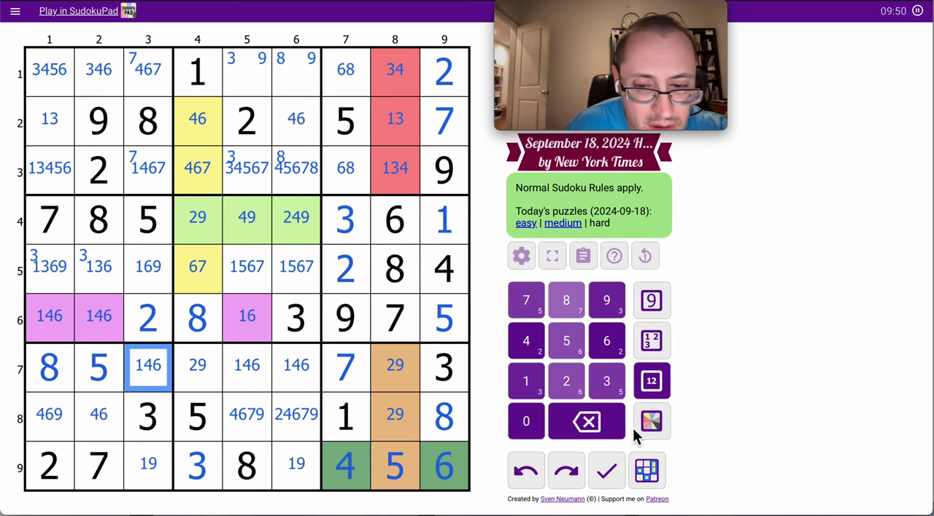
Step: Shade the 146 cells r7c3, r7c5 and r7c6 blue
left_click(651, 422)
left_click(606, 301)
key("Right")
key("Right")
key("Right")
left_click(606, 300)
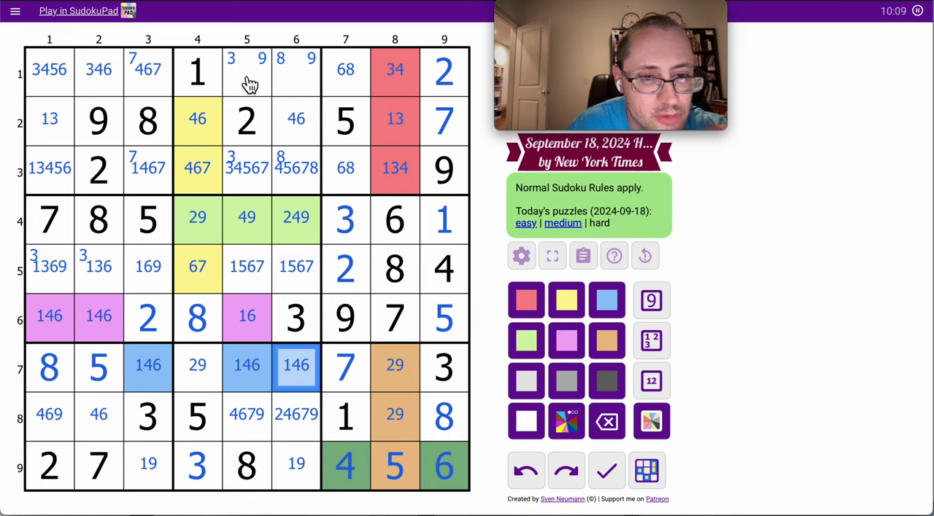
Step: Enter centre candidates 3456789 in both r1c5 and r1c6
left_click_drag(250, 84, 294, 80)
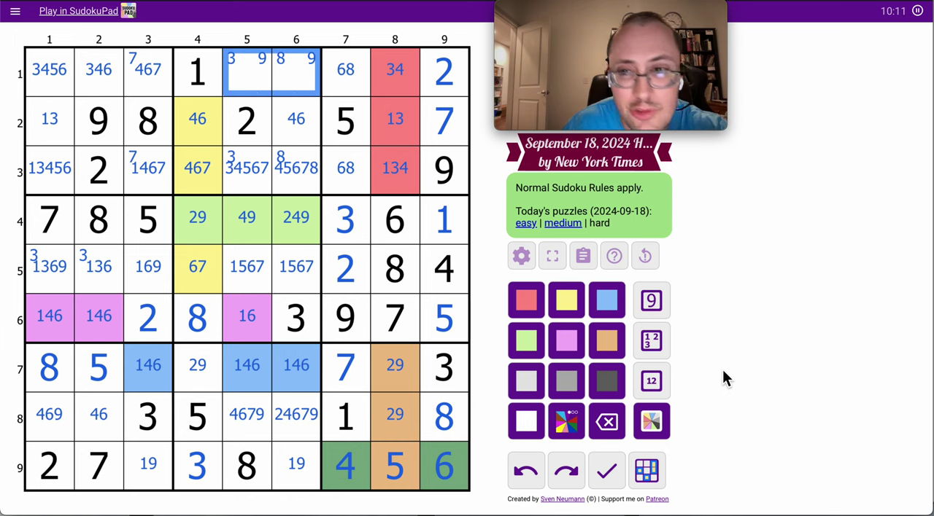
left_click(651, 381)
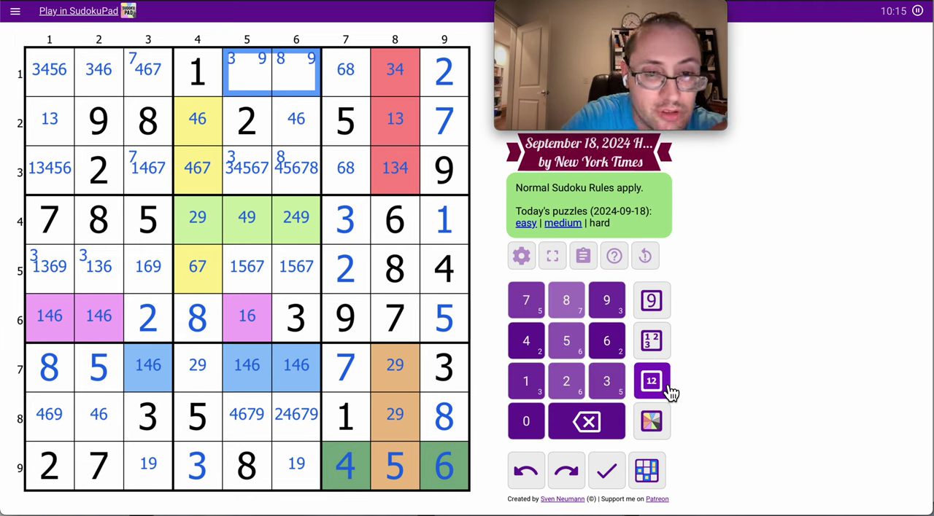
key("1")
key("2")
key("BackSpace")
type("3456")
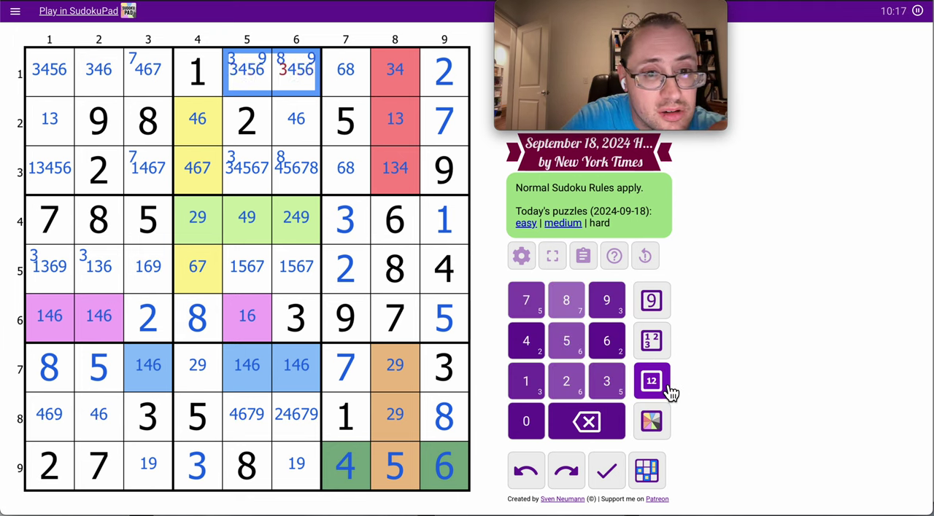
type("789")
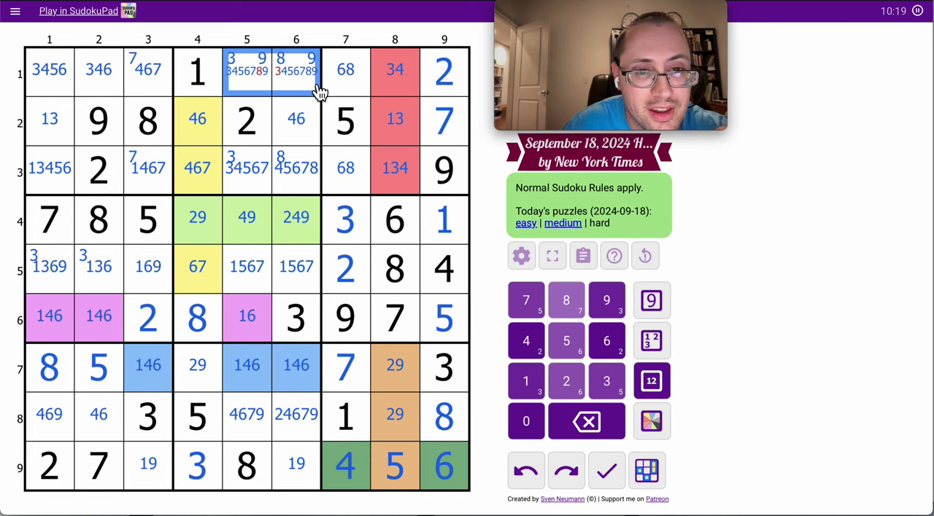
Step: Remove candidate 3 from r1c6 and candidate 8 from r1c5
left_click(296, 71)
key("3")
key("Left")
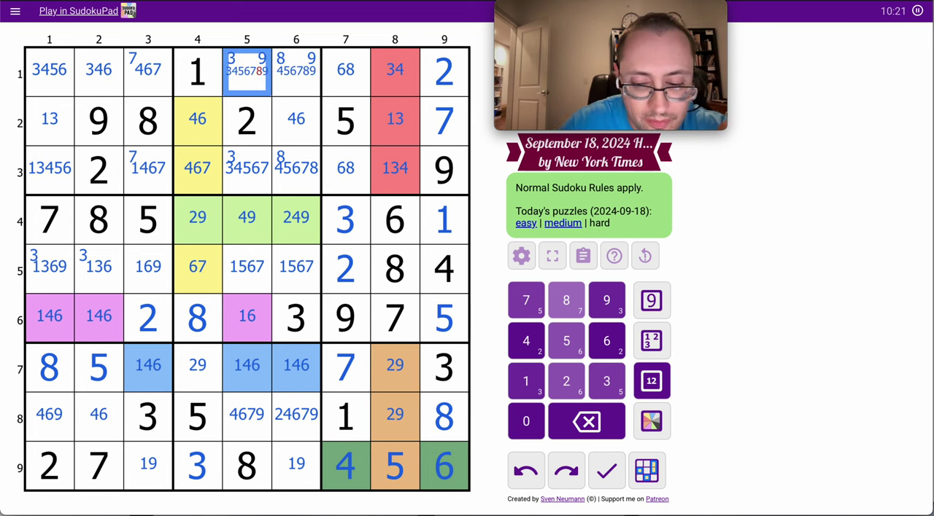
key("8")
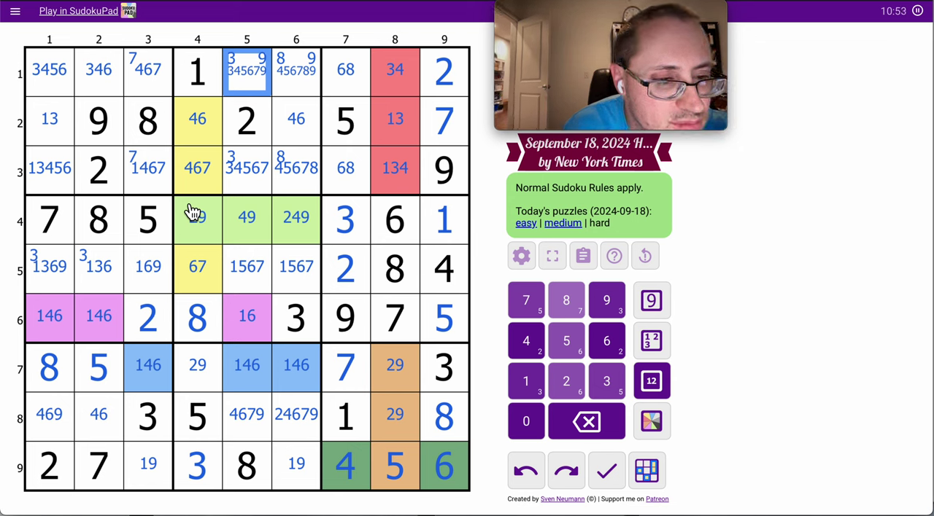
Step: Add corner mark 5 to r1c1 and r3c1
left_click(49, 168)
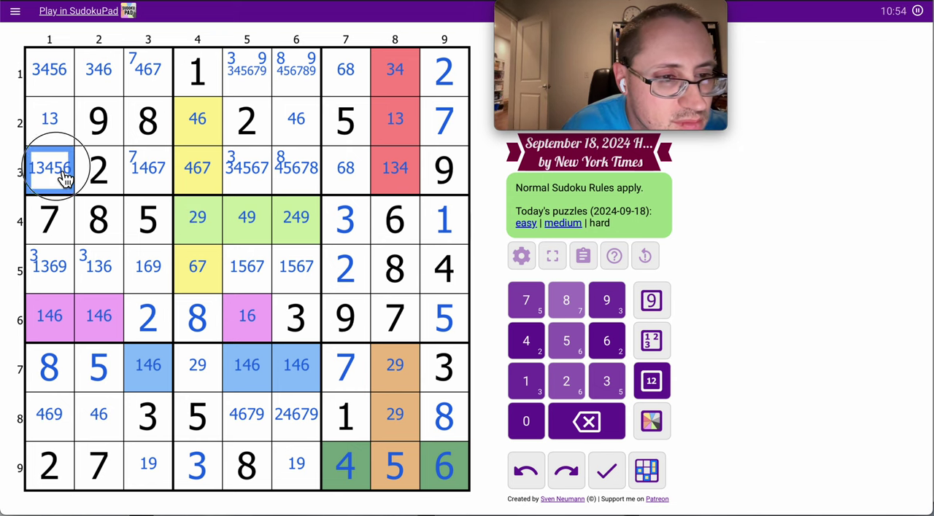
left_click(55, 81, "ctrl")
key("5")
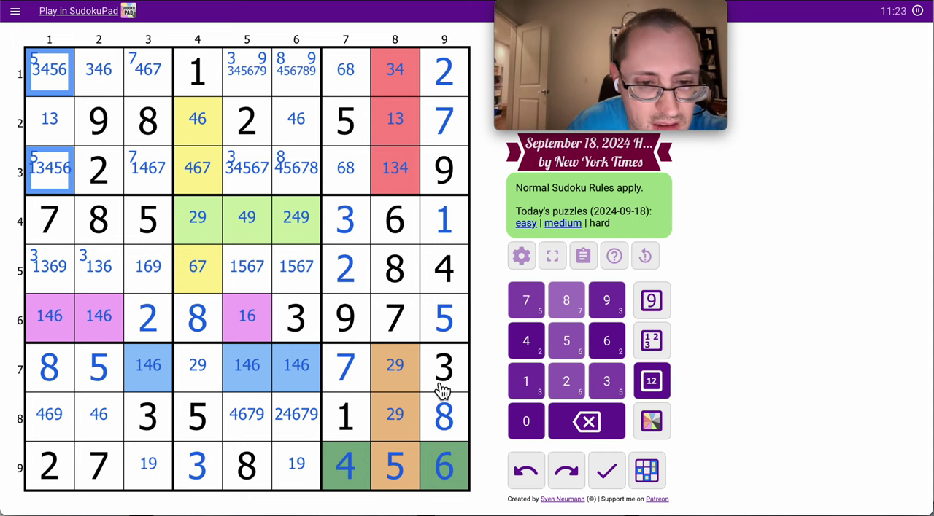
Step: Add corner mark 2 to r7c4 and r8c6
left_click(296, 414)
left_click(197, 381, "ctrl")
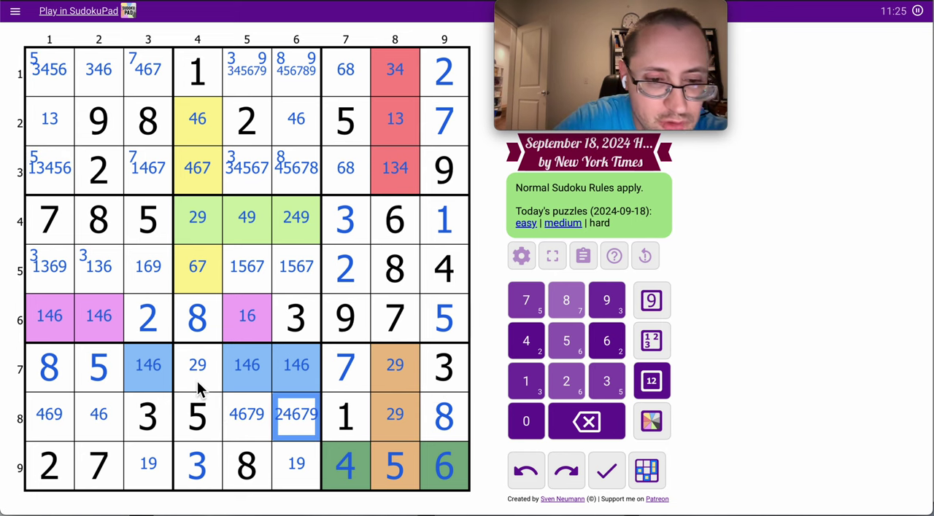
key("shift+2")
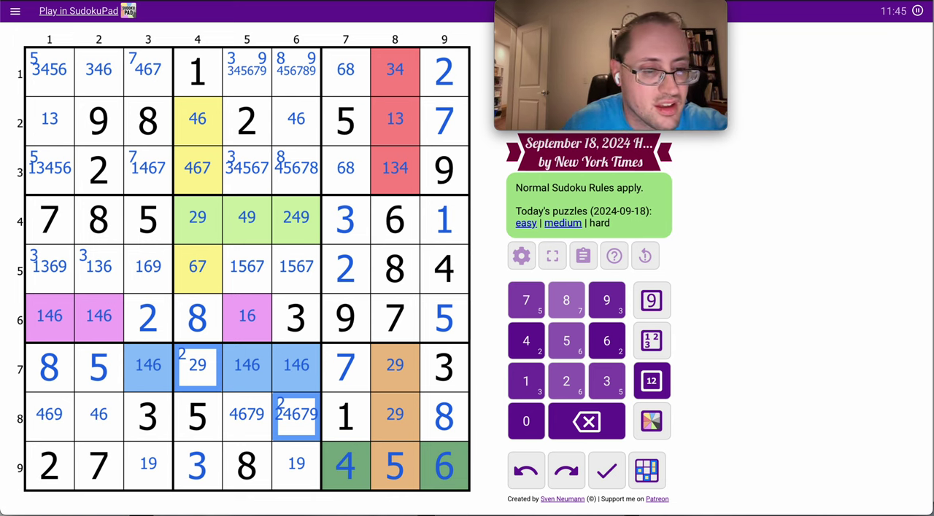
Step: Select r5c2, then r8c2 and r8c1 together
left_click(102, 277)
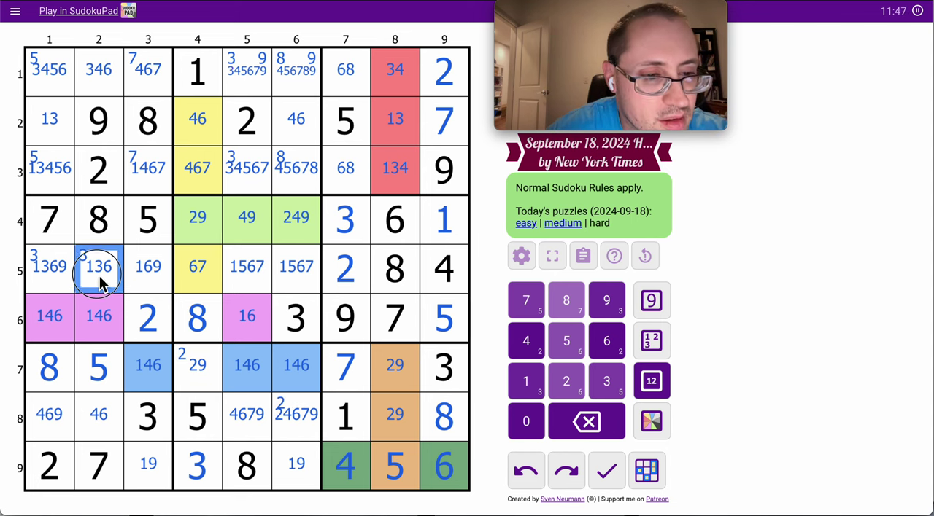
left_click(102, 417)
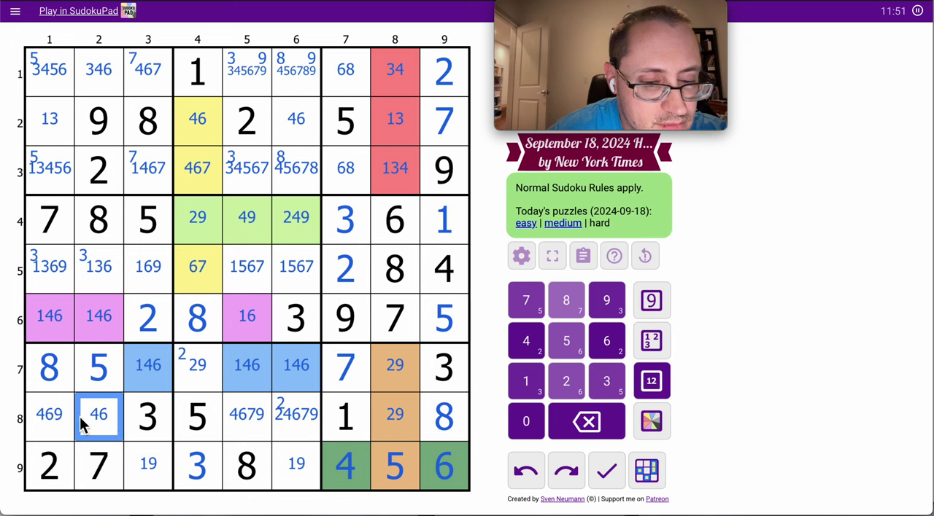
mouse_move(102, 417)
left_mouse_down()
mouse_move(50, 417)
mouse_move(99, 431)
mouse_move(102, 419)
left_mouse_up()
Step: Corner-mark 1 in r7c3 and r9c3
left_click(144, 389)
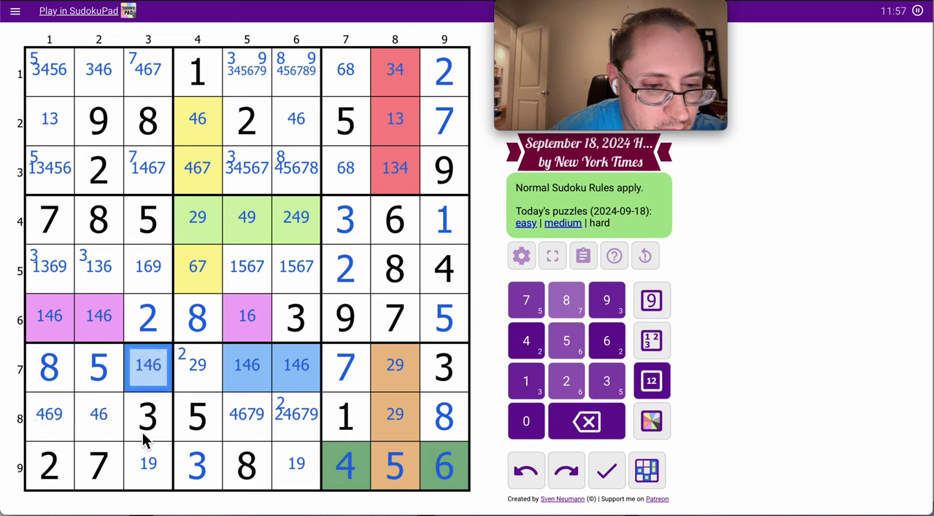
left_click(141, 465, "ctrl")
key("c")
key("x")
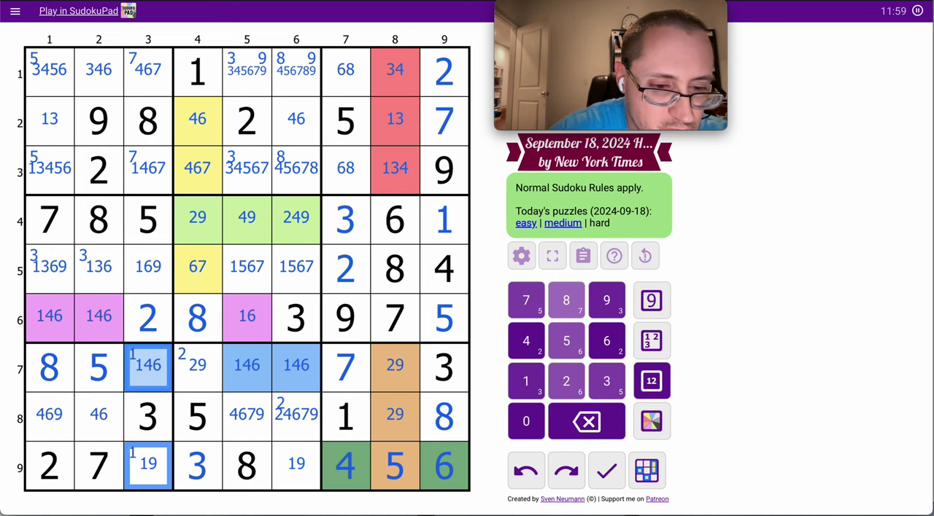
Step: Remove candidate 1 from r3c3 and r5c3
key("1")
left_click(153, 270)
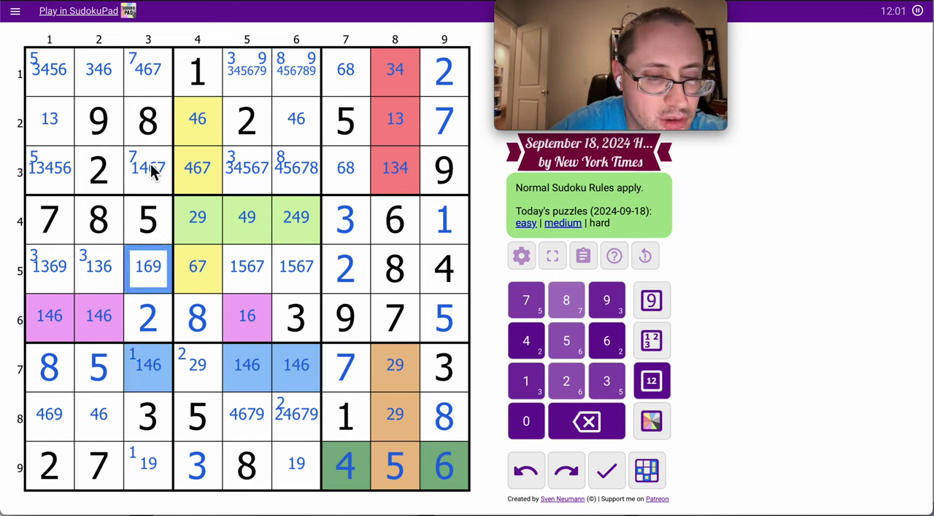
left_click(149, 169, "ctrl")
key("1")
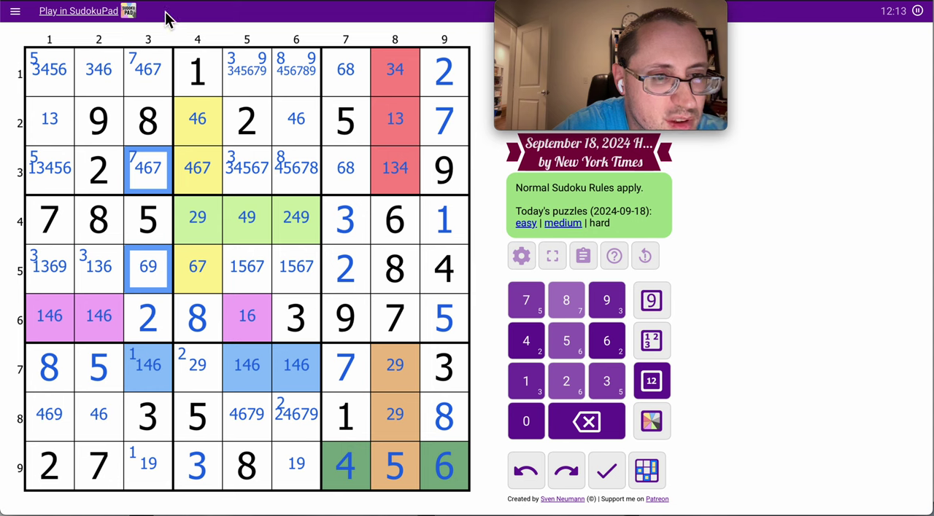
Step: Corner-mark 1 in r2c1 and r3c1
left_click_drag(148, 69, 161, 167)
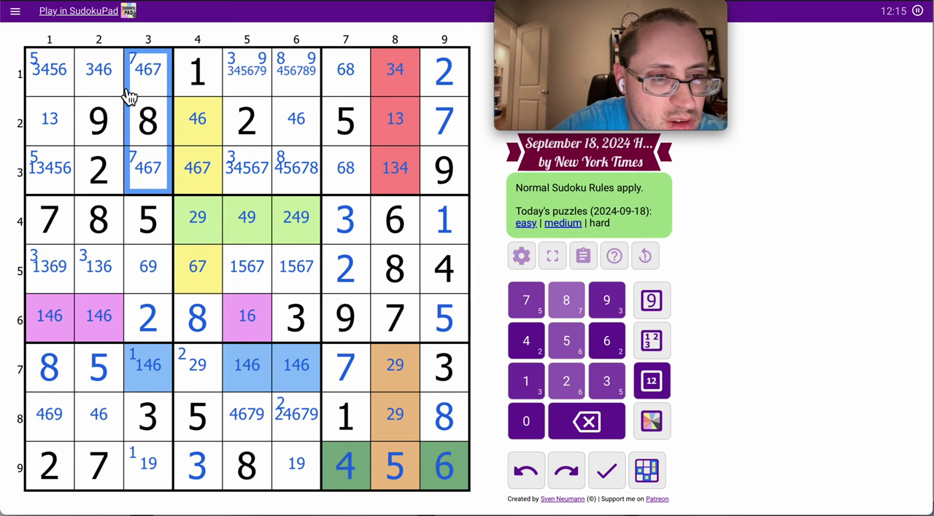
left_click_drag(48, 69, 148, 168)
left_click_drag(48, 119, 48, 168)
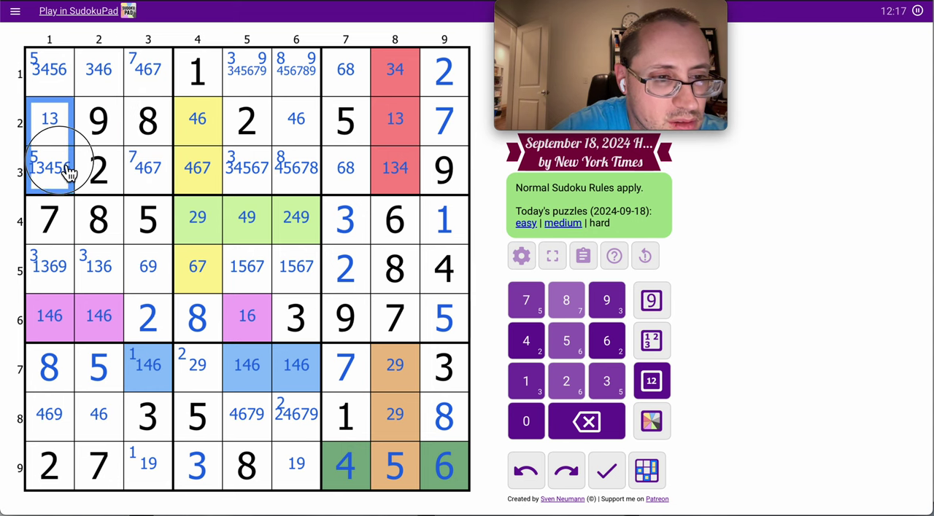
key("shift+1")
Step: Remove candidate 1 from r5c1 and r6c1, and corner-mark 1 in r5c2, r6c2
left_click_drag(49, 267, 51, 319)
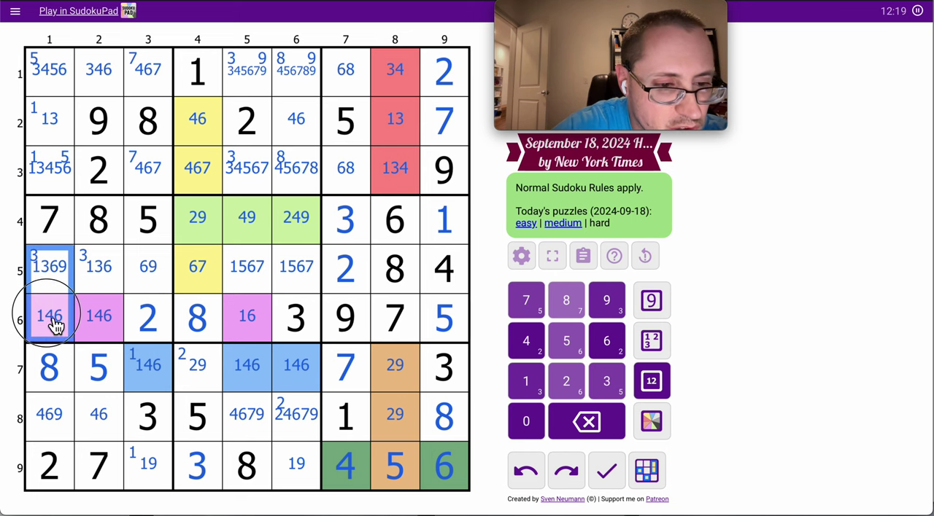
key("1")
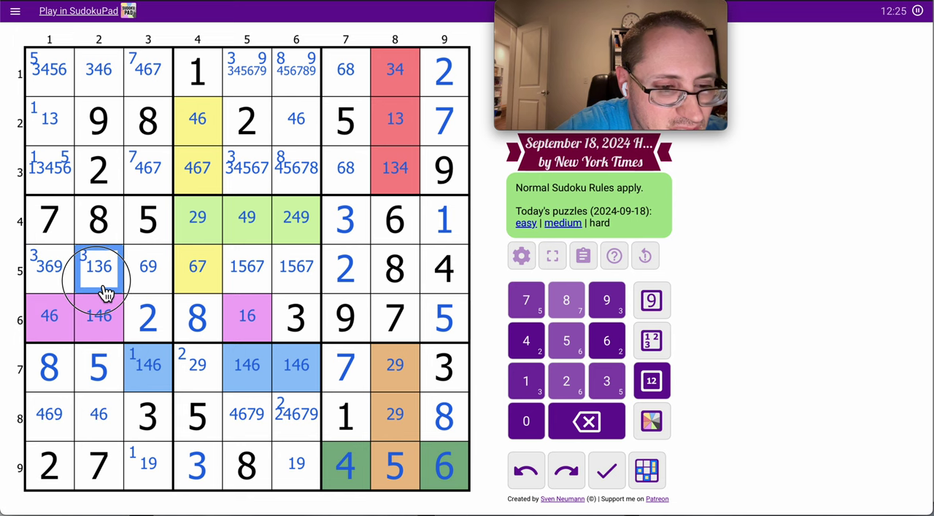
left_click_drag(98, 288, 105, 329)
key("1")
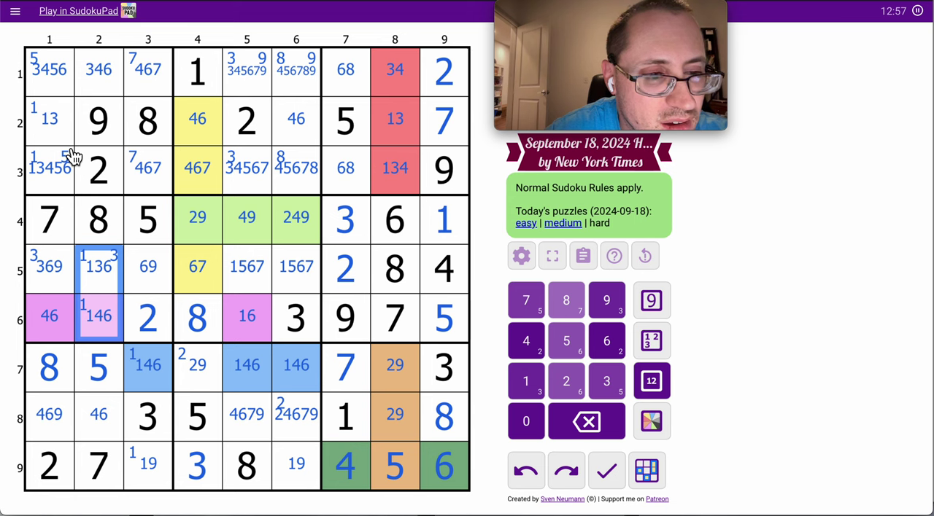
left_click(150, 171)
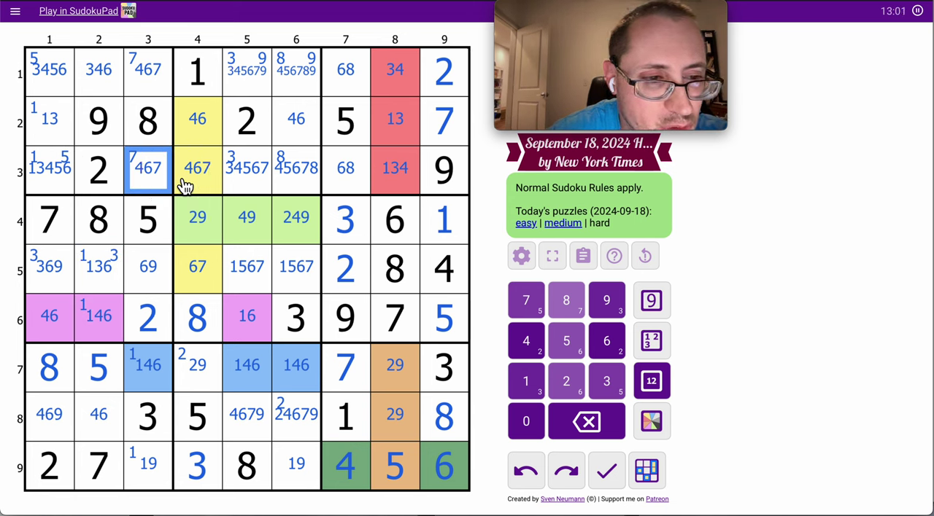
left_click_drag(150, 171, 192, 179)
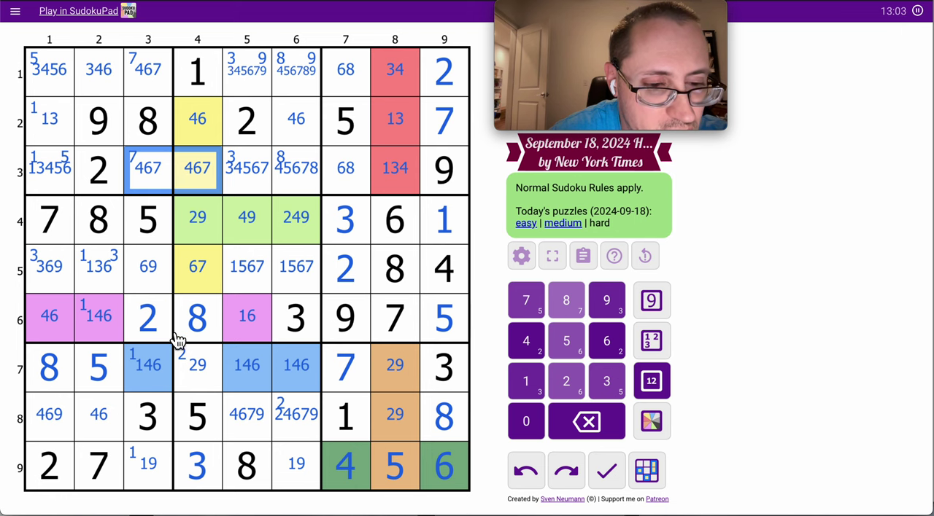
left_click_drag(153, 368, 160, 467)
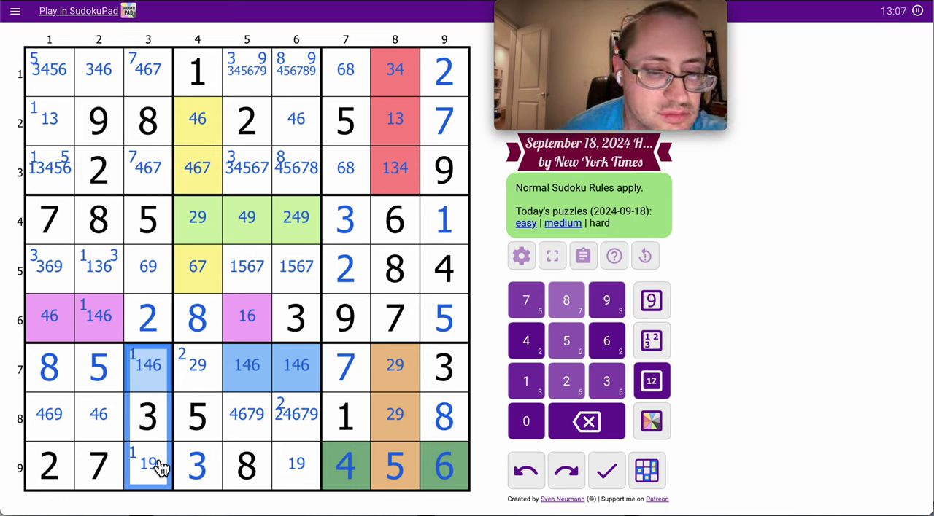
left_click(157, 481)
left_click(295, 465)
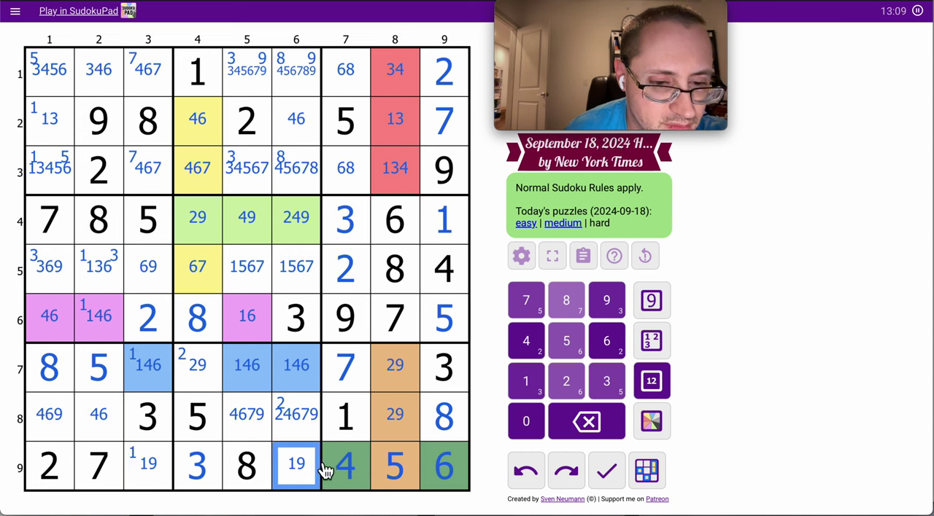
left_click(148, 365)
left_click_drag(247, 365, 301, 367)
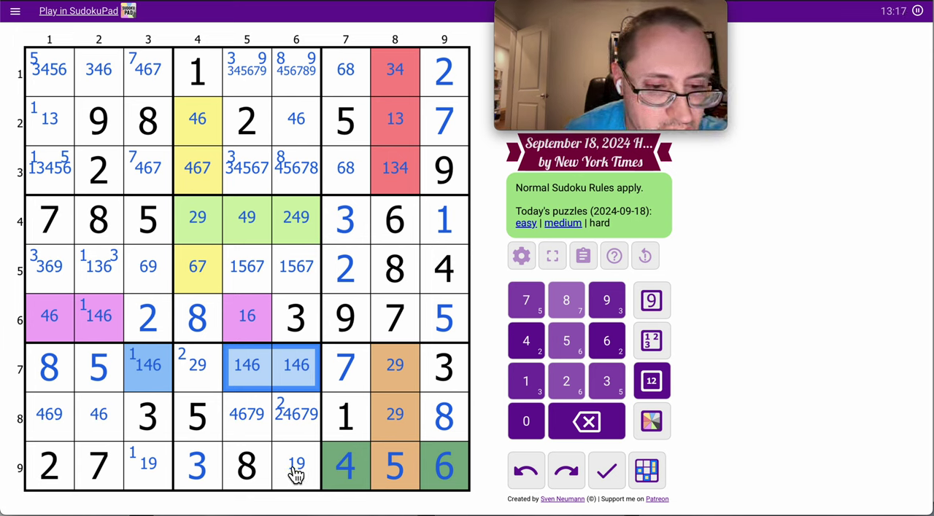
left_click(162, 469)
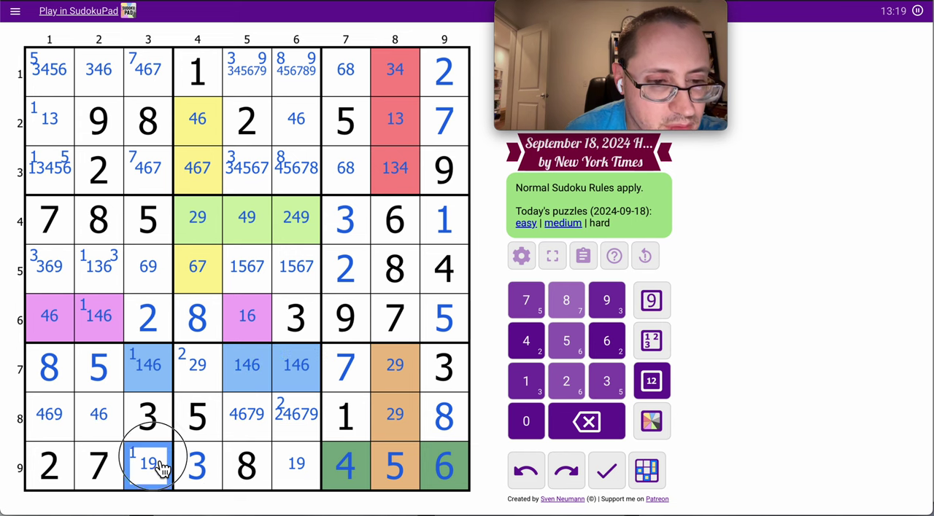
left_click(158, 271)
left_click(161, 357)
left_click(157, 166)
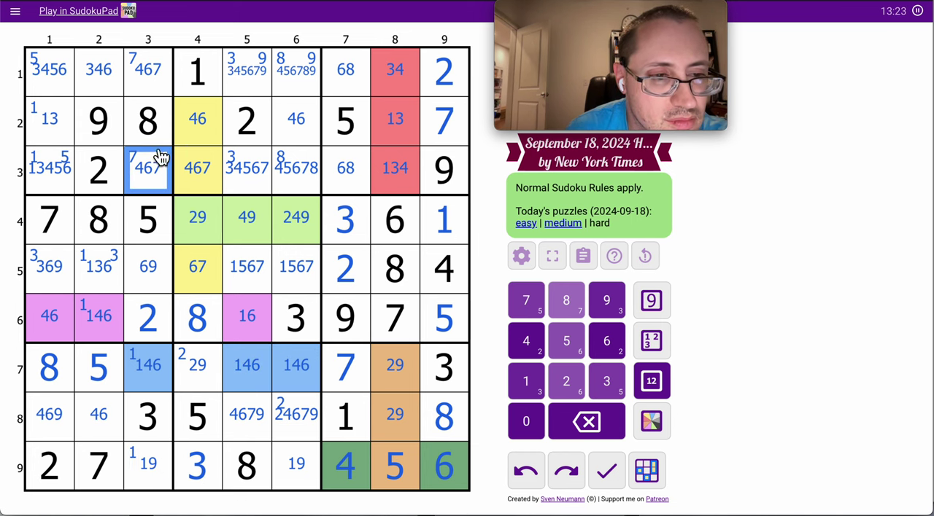
left_click(157, 76)
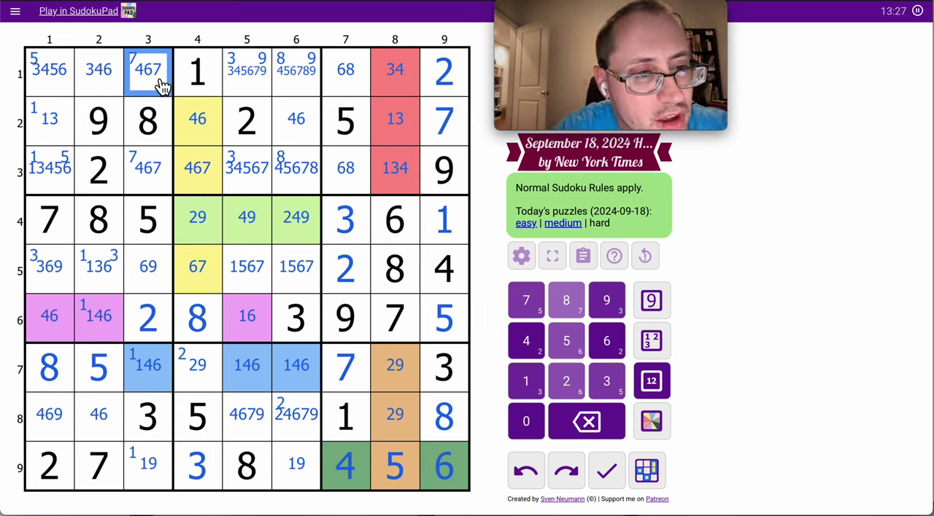
left_click(71, 168)
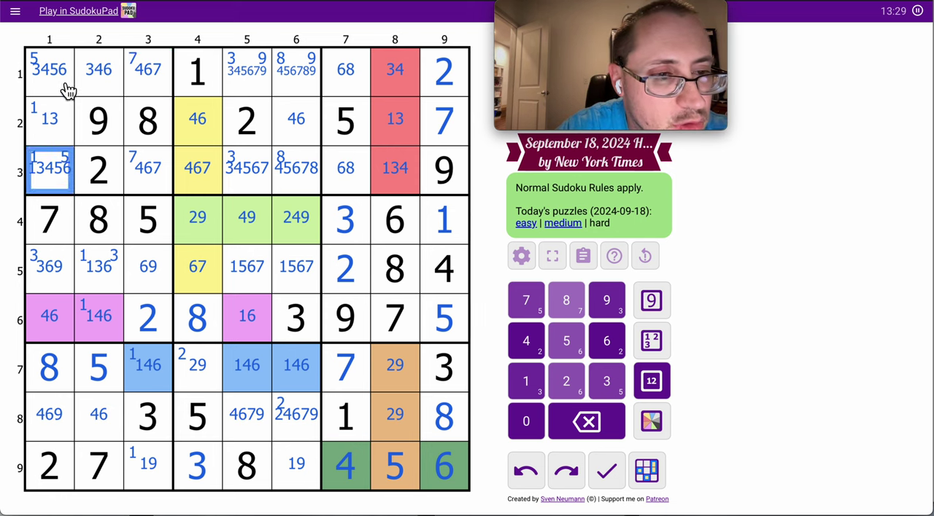
left_click(69, 87)
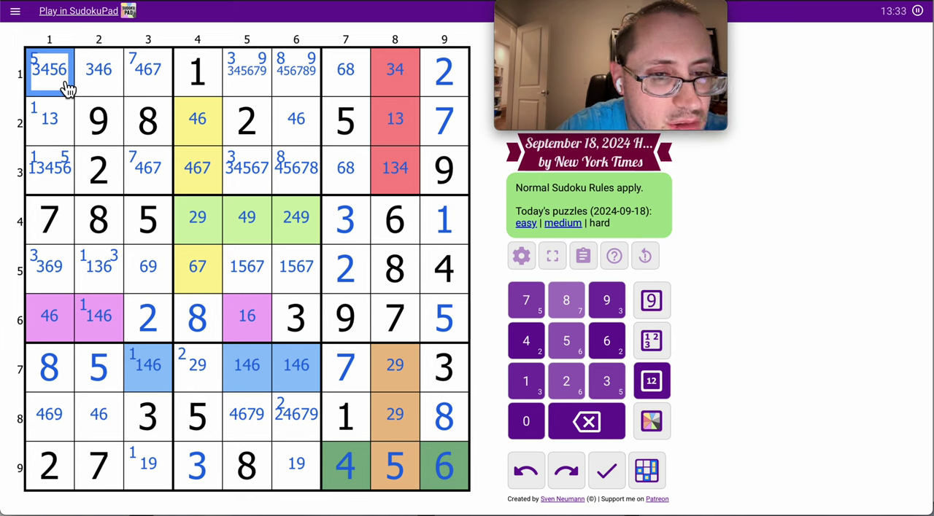
Step: Place 7 in r3c4 and shade it green
left_click(197, 119)
left_click(295, 119)
left_click(197, 168)
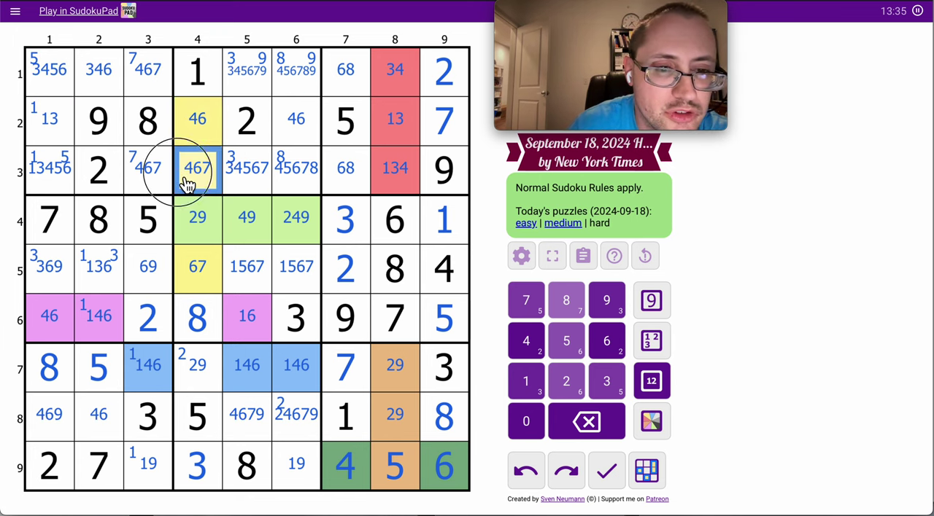
left_click(651, 301)
key("7")
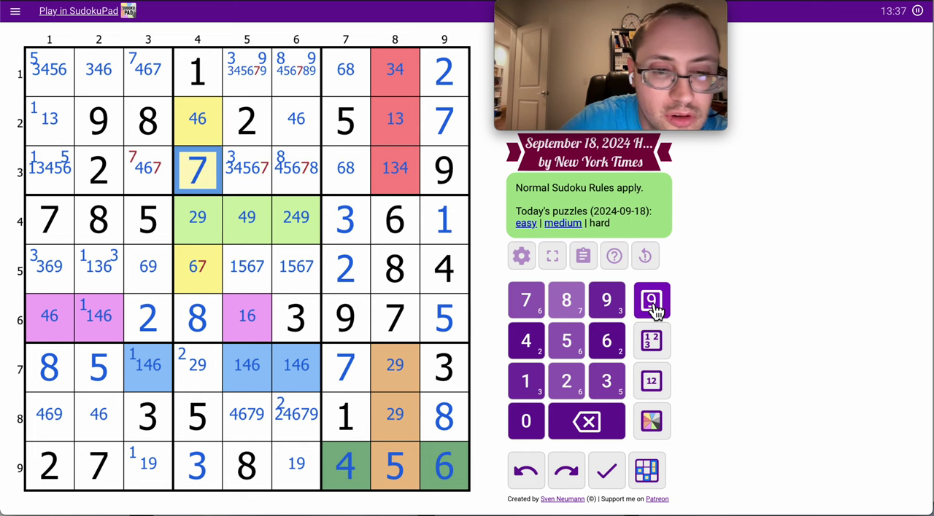
left_click(651, 423)
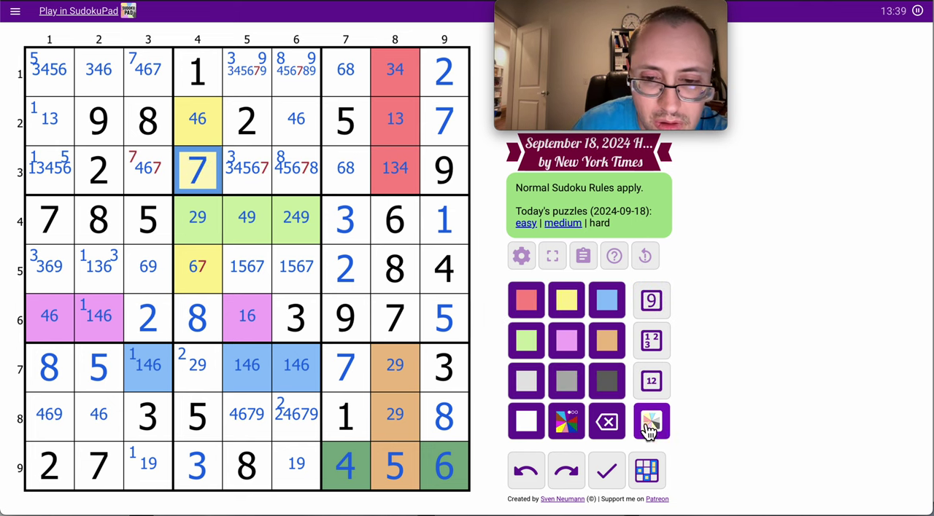
left_click(567, 383)
Step: Place 6 in r5c4, 4 in r2c4 and 6 in r2c6
left_click(197, 267)
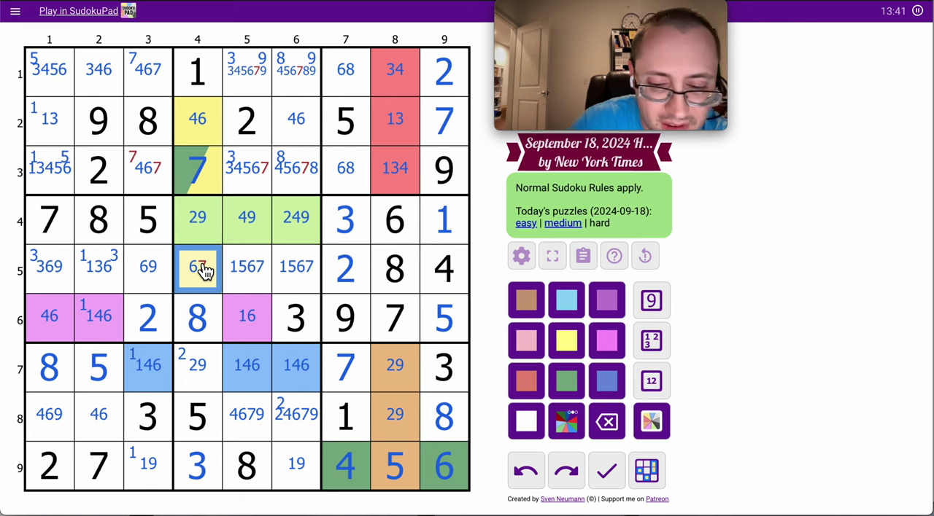
left_click(651, 301)
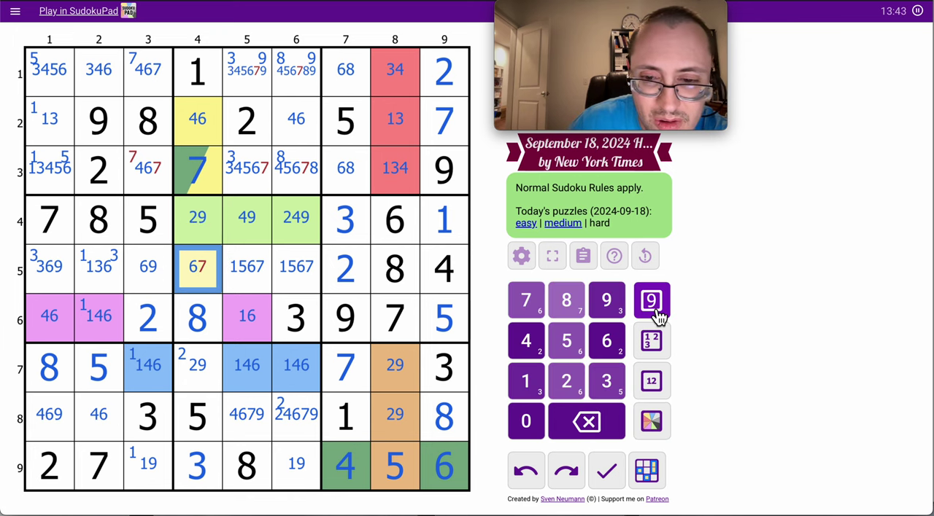
key("6")
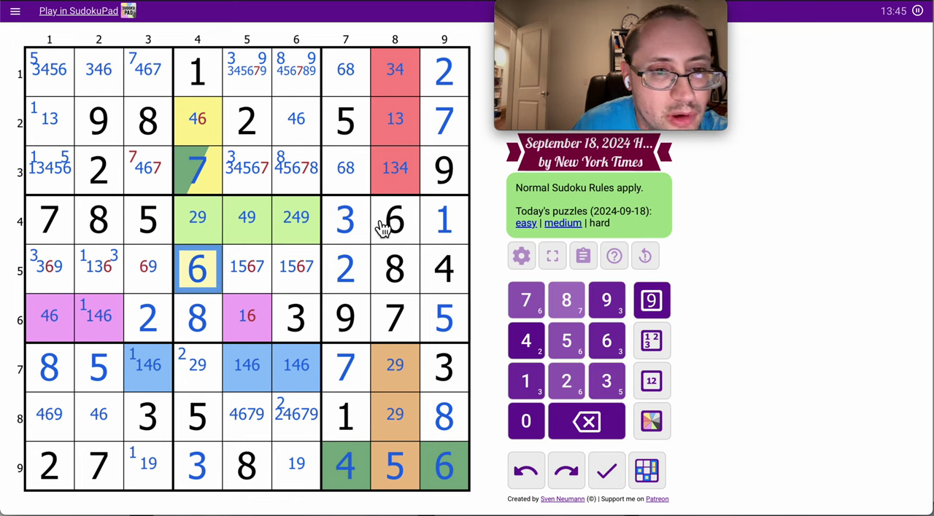
left_click(197, 121)
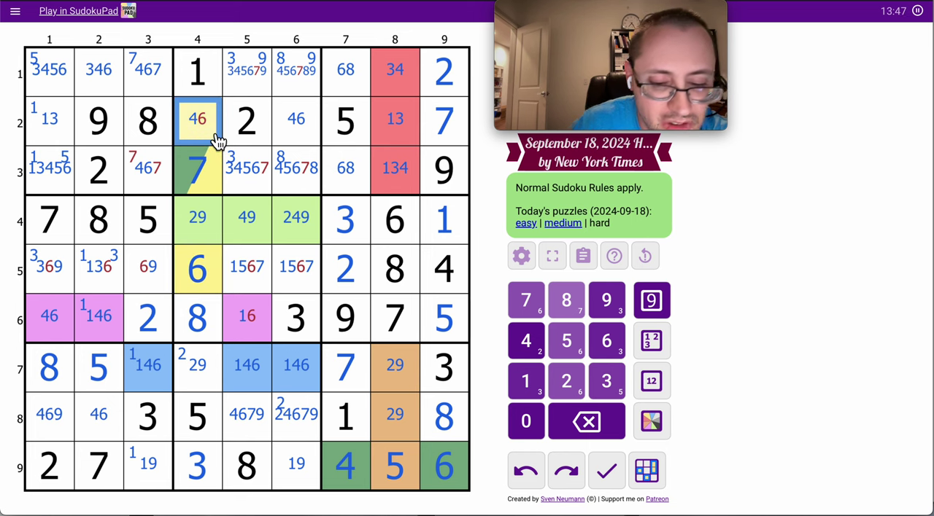
key("4")
left_click(296, 119)
key("6")
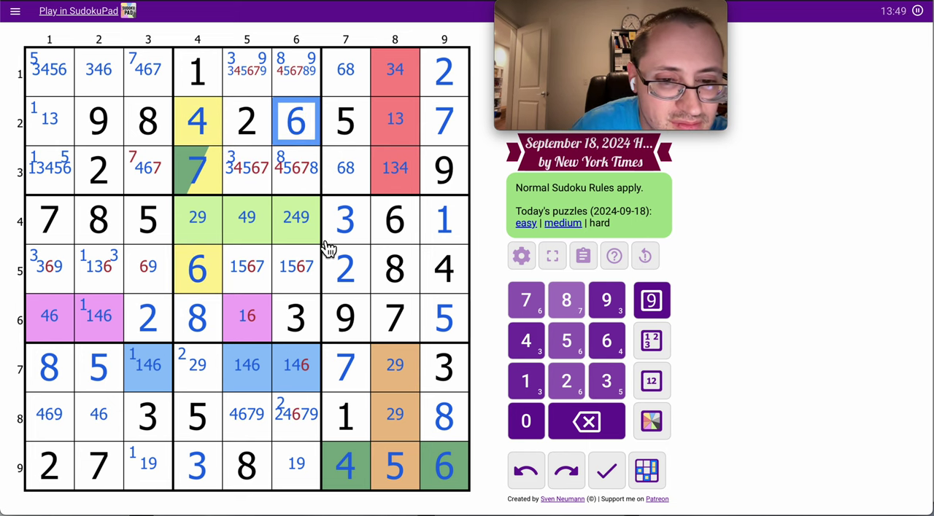
Step: Place 1 in r6c5 and remove candidate 1 from r6c2
left_click(247, 318)
key("1")
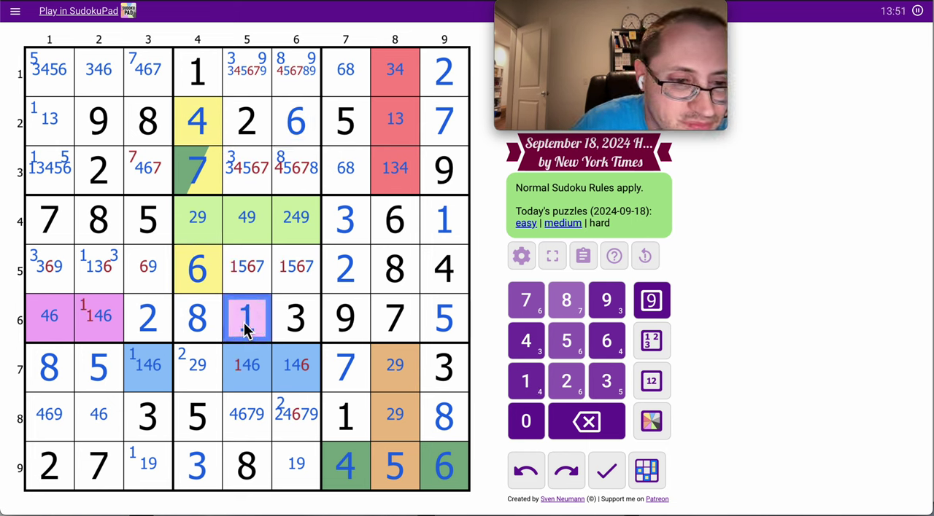
left_click(149, 318)
left_click(99, 318)
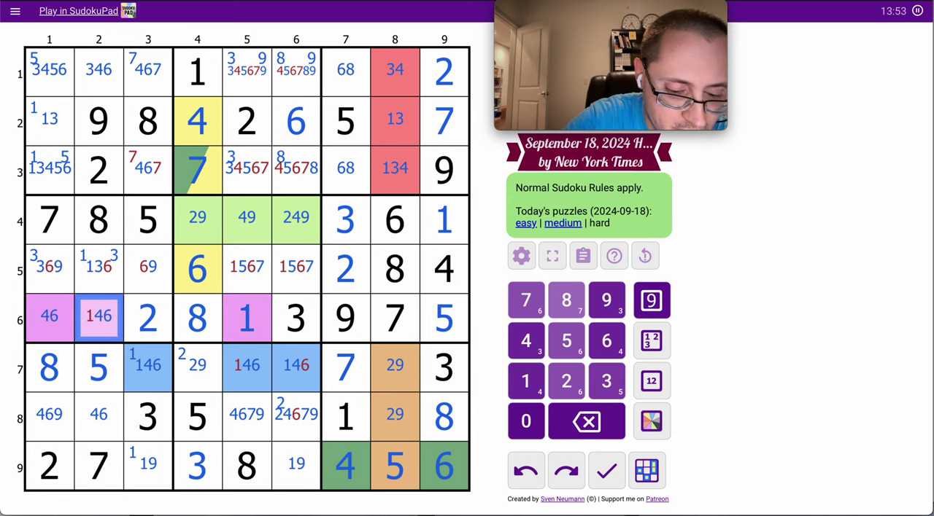
key("1")
left_click_drag(49, 318, 100, 325)
Step: Fill row 5 with 3 in r5c1, 1 in r5c2 and 9 in r5c3
left_click(148, 266)
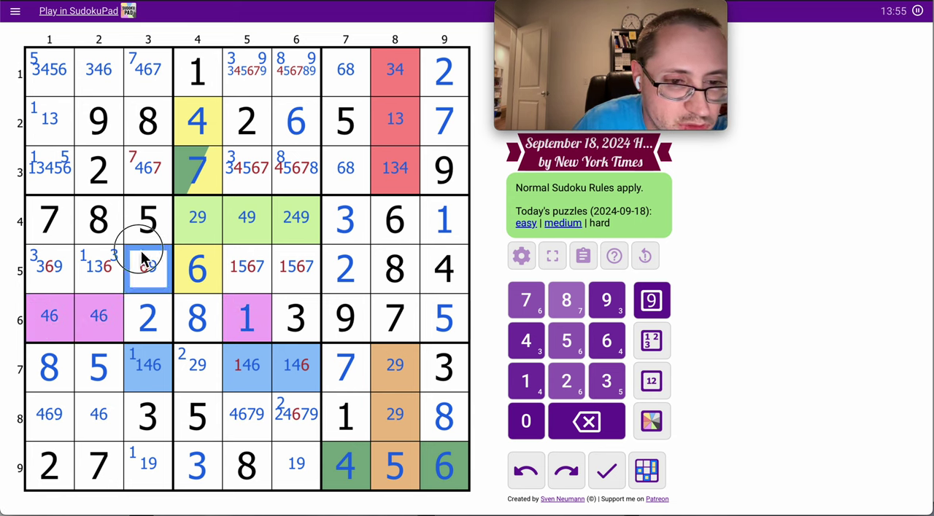
key("9")
left_click(49, 267)
key("3")
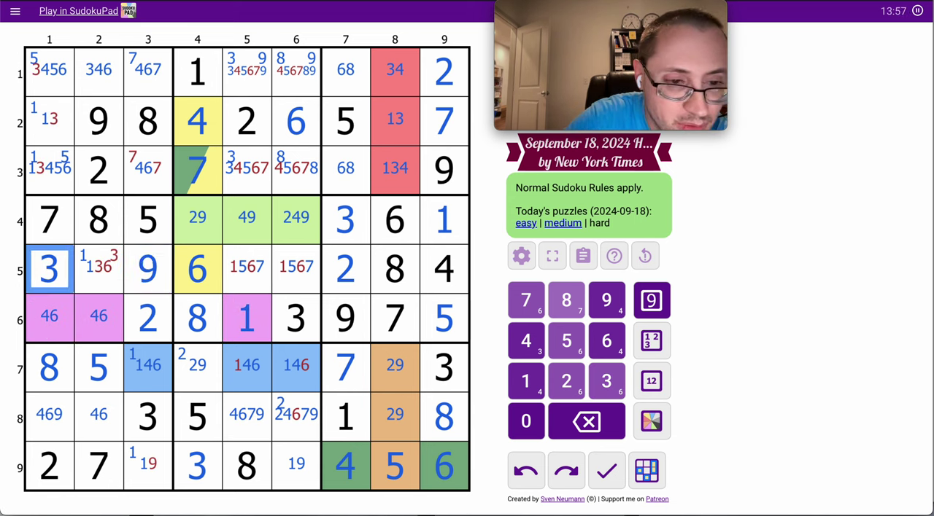
left_click(99, 267)
key("1")
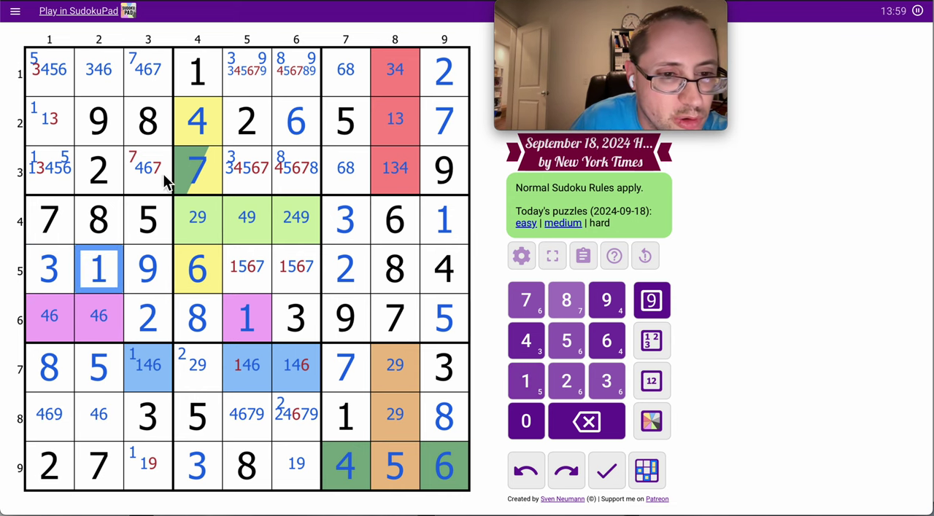
Step: Place 7 in r1c3 and clear the 7 marks from r3c3
left_click(153, 175)
left_click(149, 69)
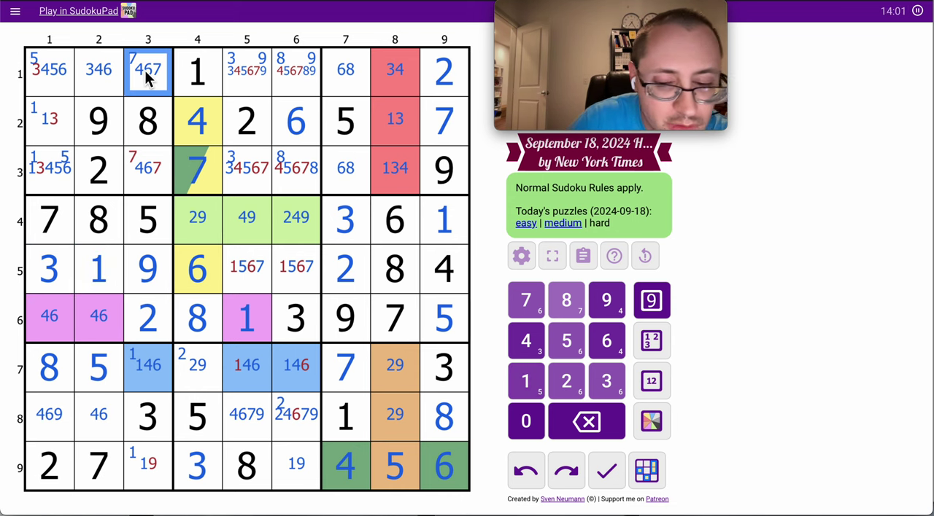
key("7")
left_click(150, 163)
key("7")
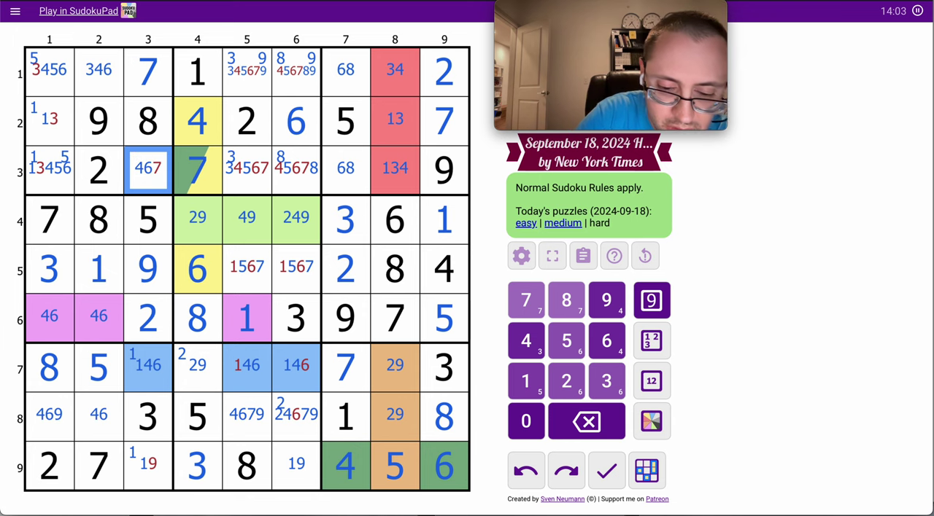
key("7")
Step: Place 1 in r9c3 and 9 in r9c6, and remove candidate 1 from r7c5, r7c6
left_click(148, 464)
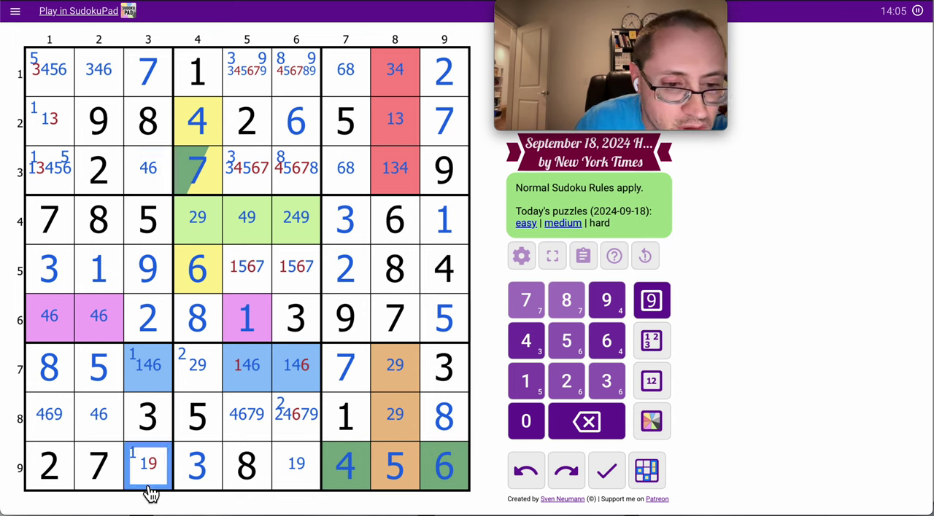
key("2")
key("1")
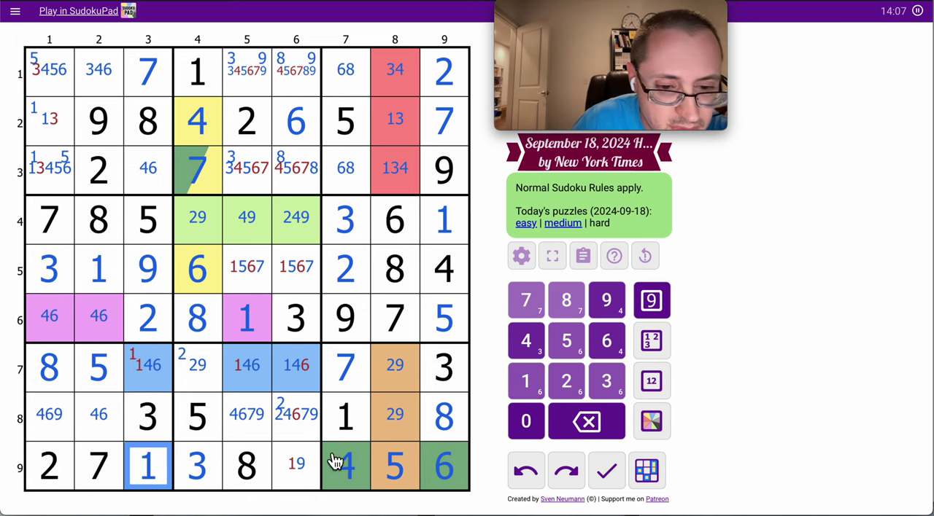
left_click(296, 465)
key("9")
left_click_drag(248, 369, 306, 379)
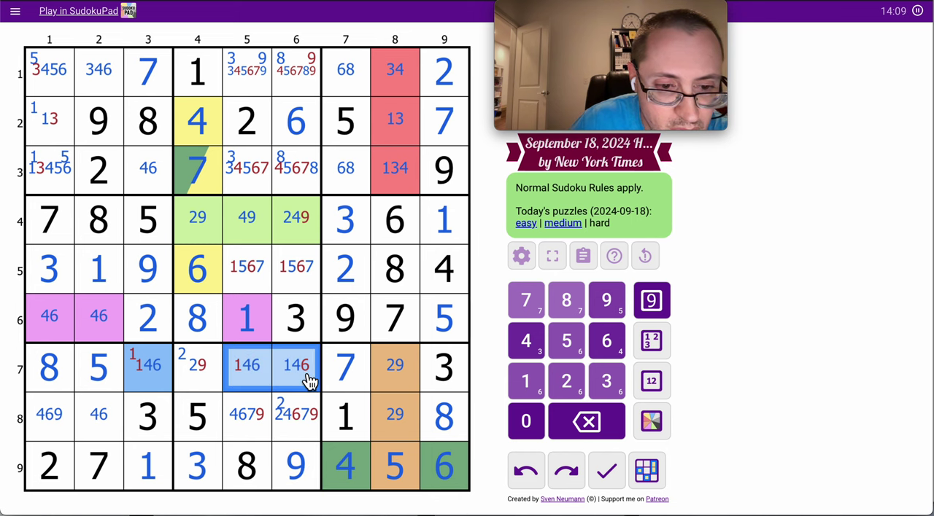
key("1")
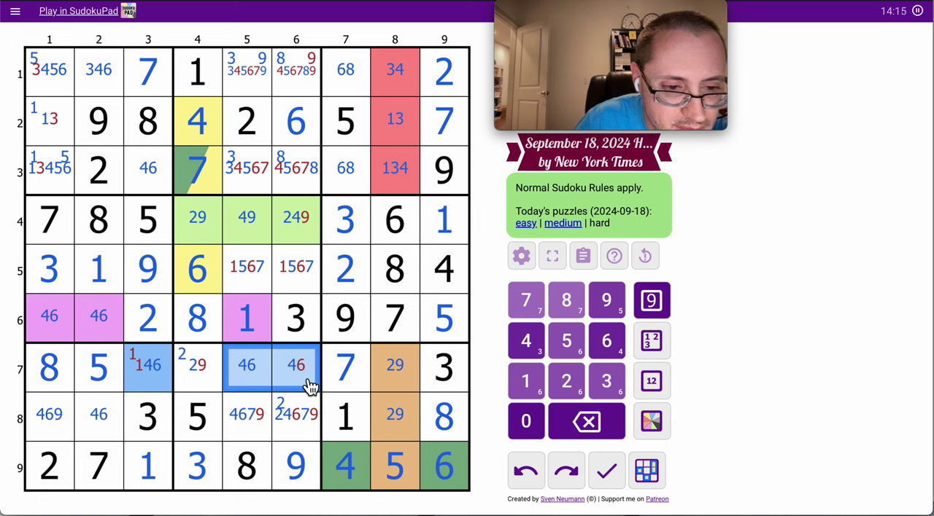
Step: Undo the candidate removal, then place 1 in r7c6 and 2 in r7c4
left_click(527, 472)
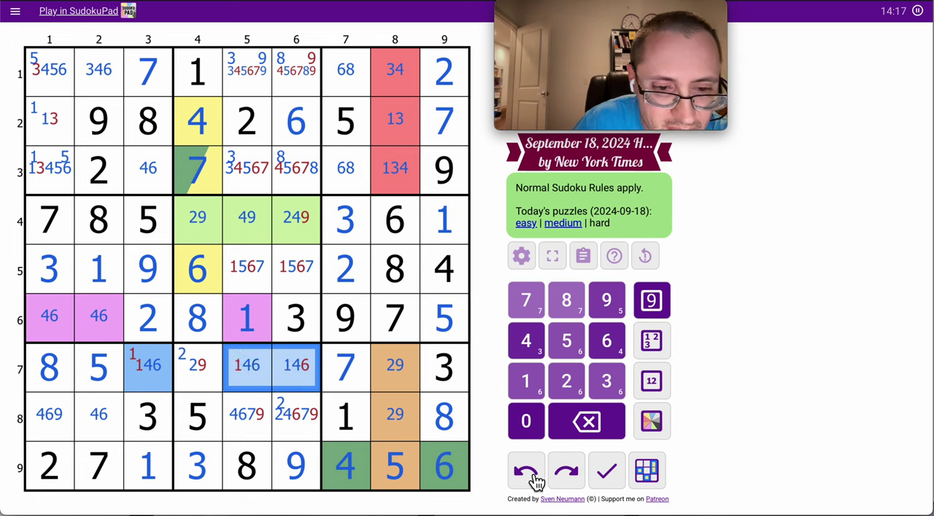
left_click(157, 383)
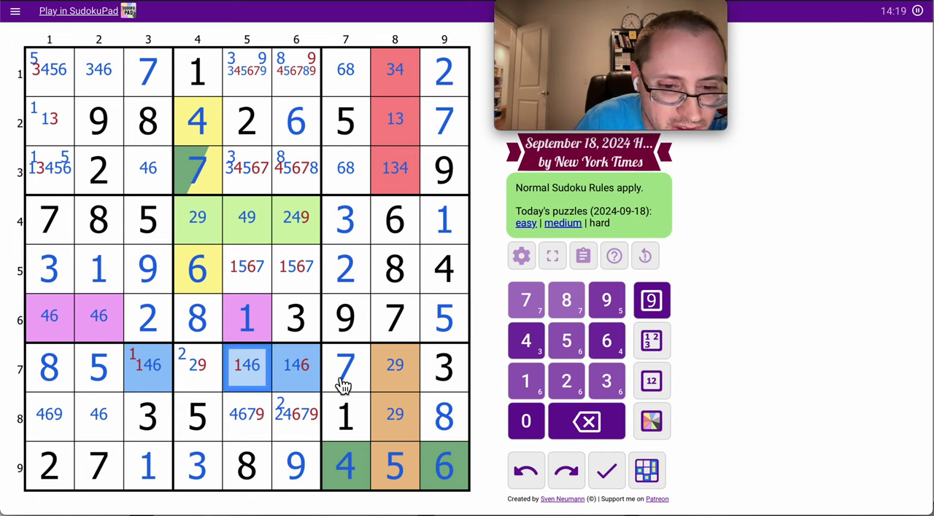
left_click(299, 383)
key("1")
left_click(197, 368)
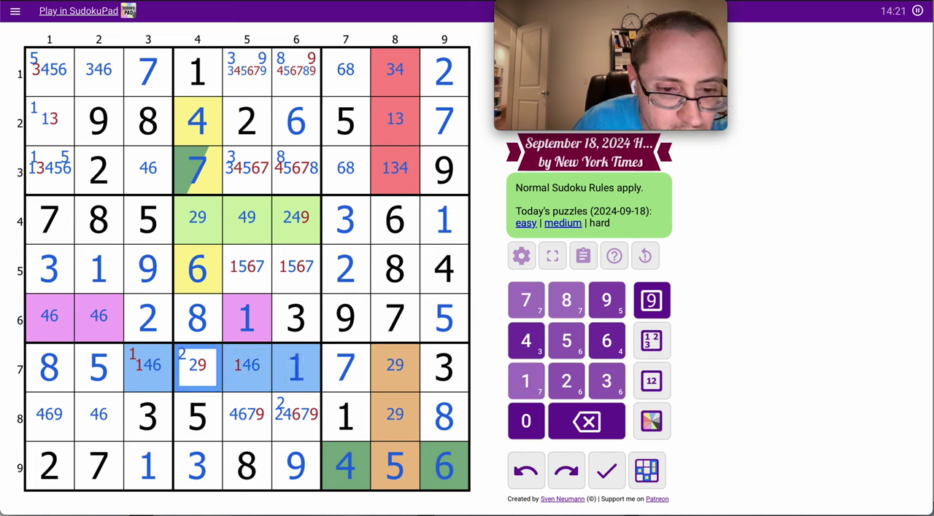
key("2")
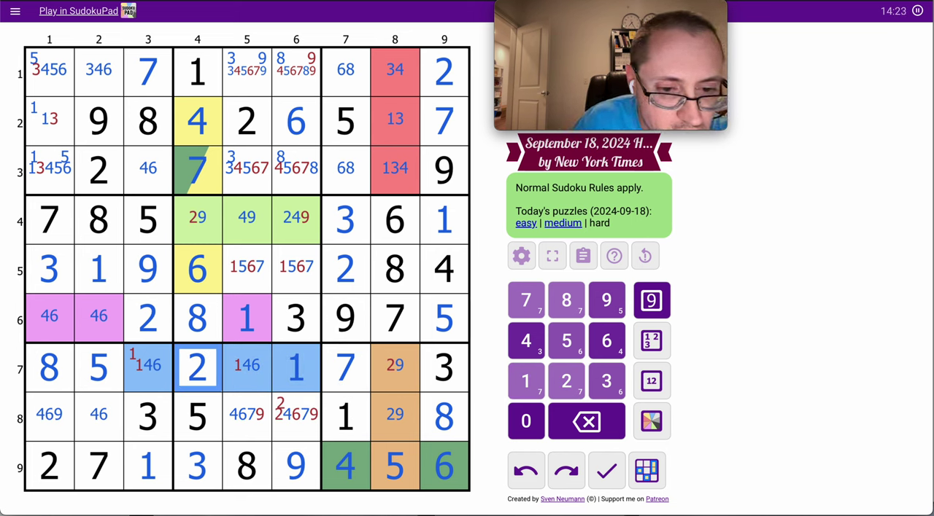
Step: Place 9 in r7c8 and 2 in r8c8
left_click(296, 431)
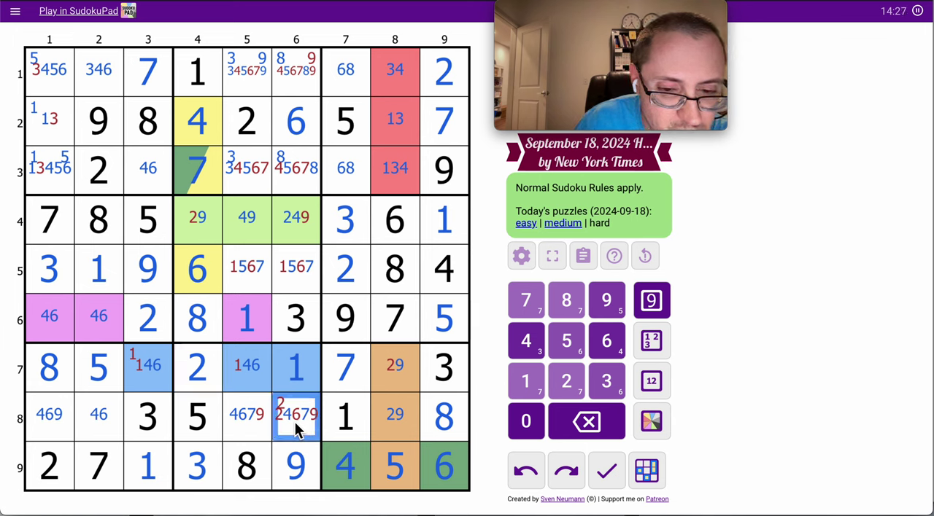
left_click(395, 369)
key("9")
left_click(395, 415)
key("2")
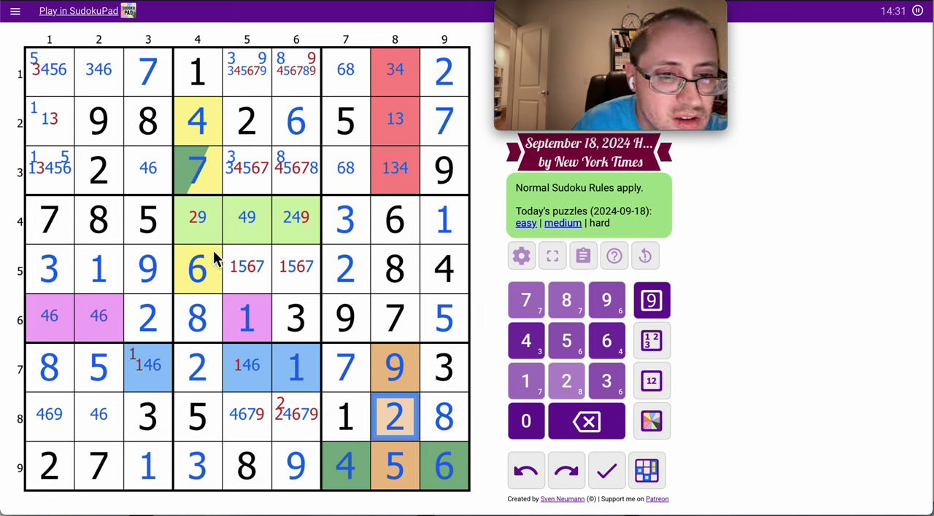
Step: Complete row 4 with 9 in r4c4, 4 in r4c5 and 2 in r4c6
left_click(197, 219)
key("9")
left_click(296, 219)
left_click(247, 219)
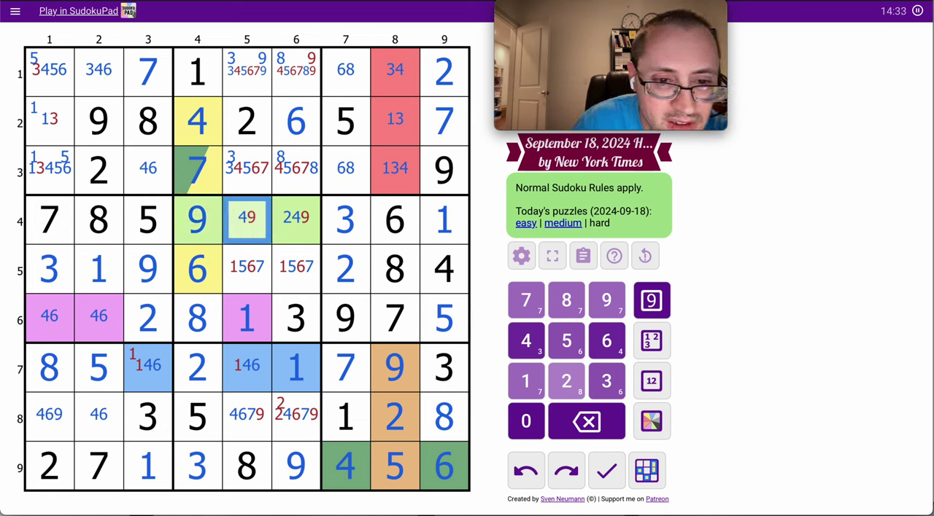
key("4")
left_click(296, 219)
key("2")
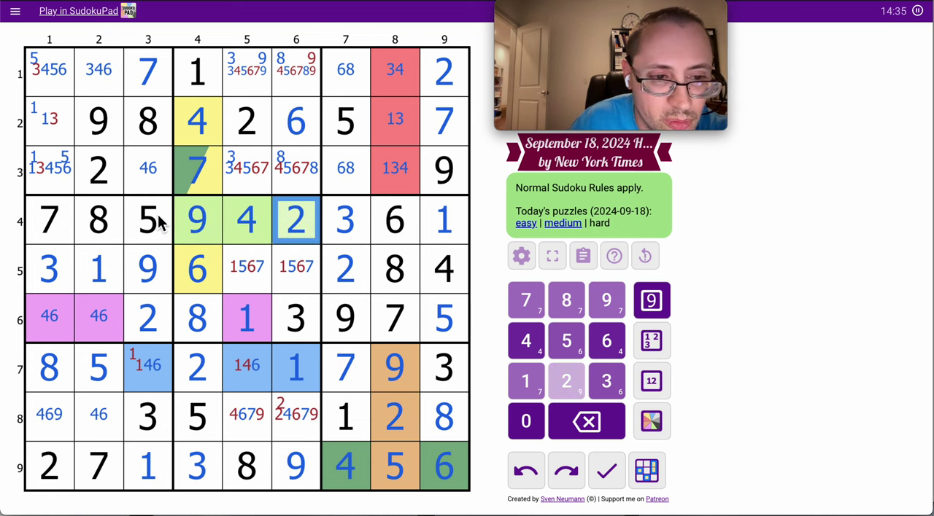
Step: Place 1 in r2c1, then 4, 3, 1 down r1c8–r3c8
left_click(45, 128)
key("1")
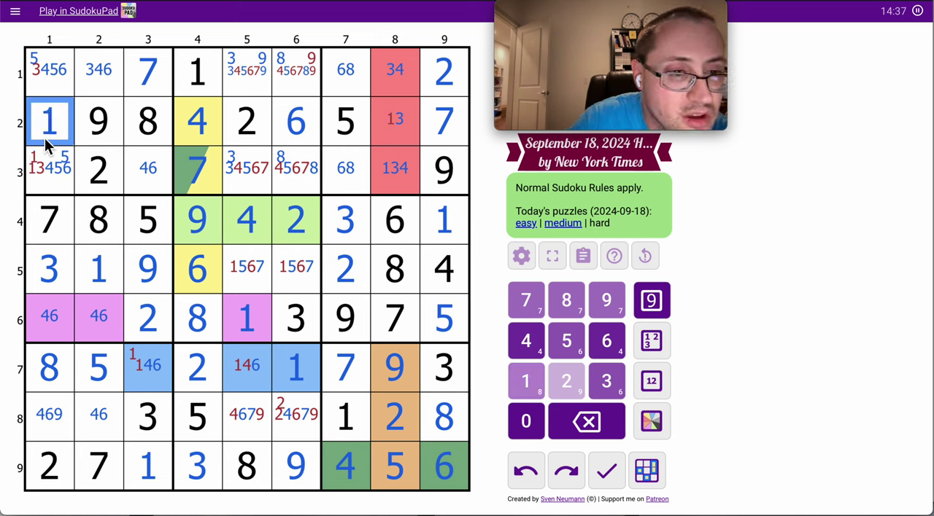
left_click(394, 122)
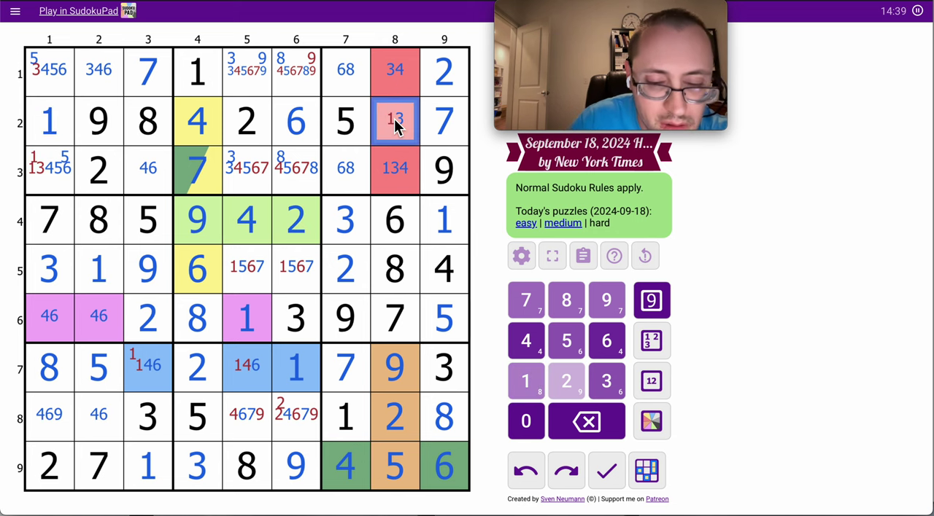
key("3")
left_click(394, 72)
key("4")
left_click(394, 170)
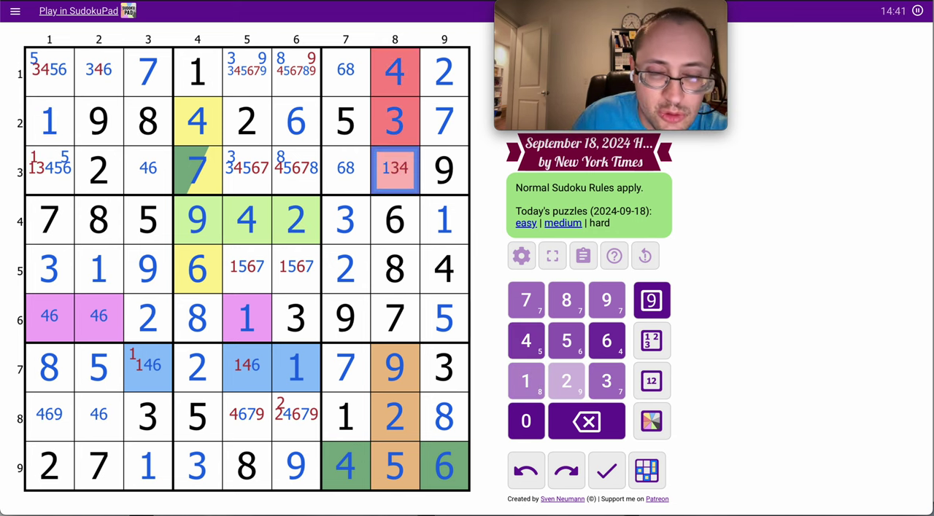
key("1")
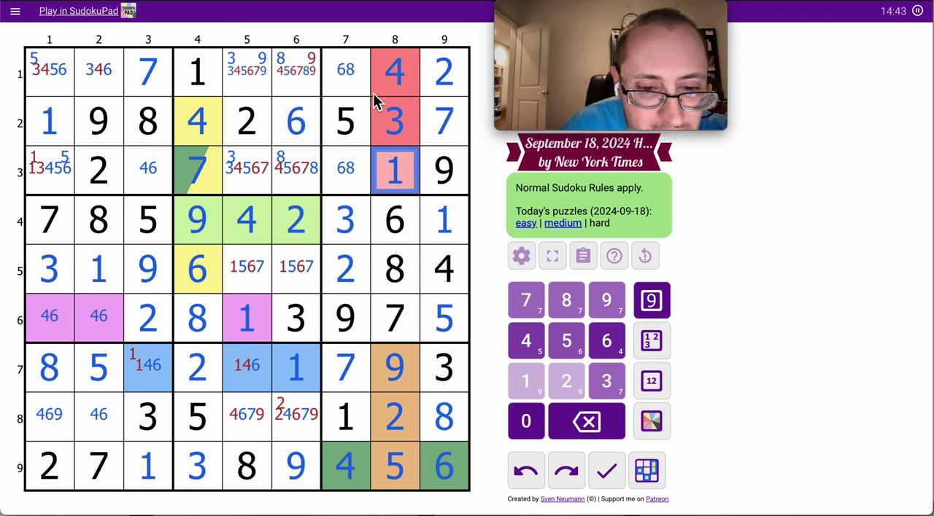
Step: Place 6 and 4 in row 7 (columns 5, 3), then 6 and 9 in row 8 (columns 2, 1)
left_click(252, 372)
key("6")
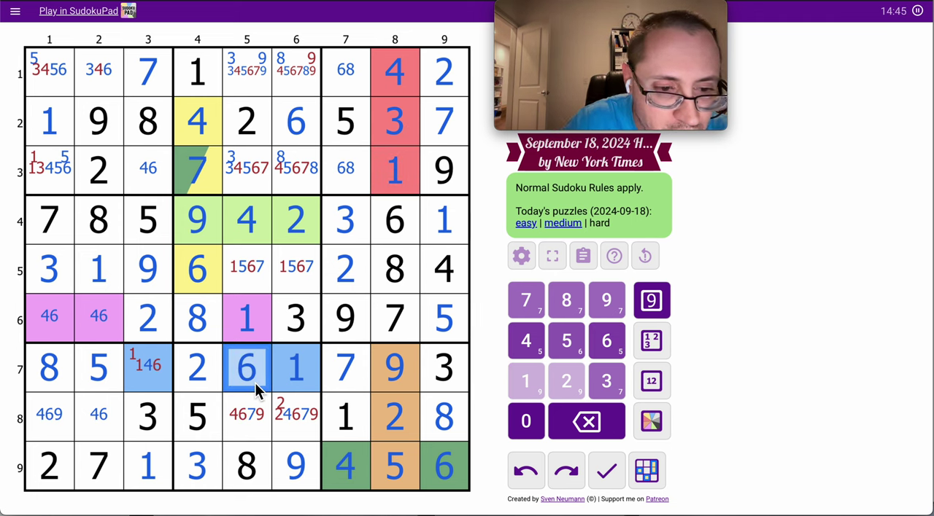
left_click(133, 383)
key("4")
left_click(102, 423)
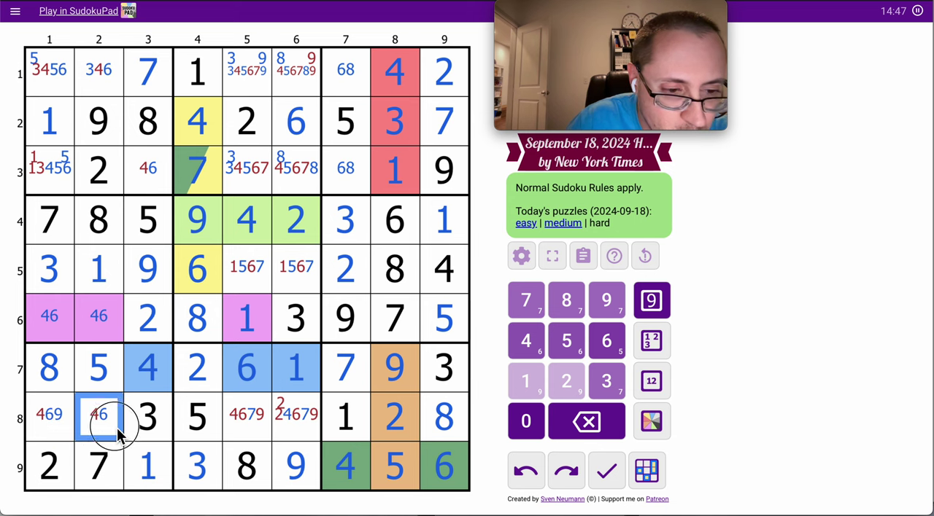
key("6")
left_click(48, 419)
key("9")
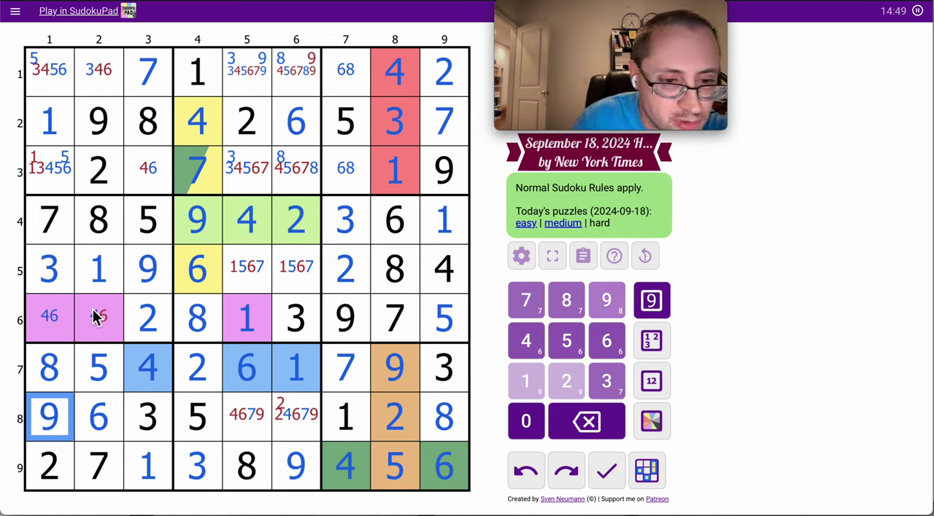
Step: Place 4 and 6 in row 6 (columns 2, 1), then 7 and 4 in row 8 (columns 5, 6)
left_click(96, 318)
key("4")
left_click(49, 317)
key("6")
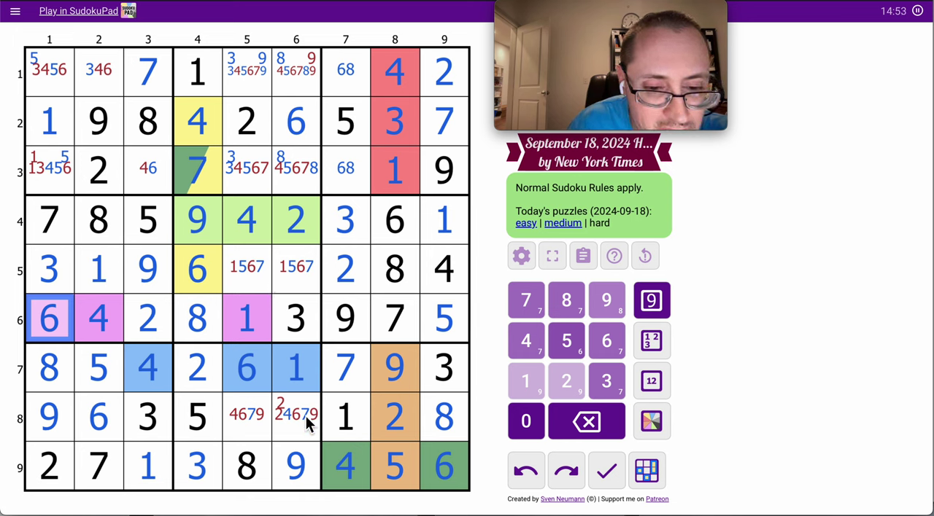
left_click(246, 419)
key("7")
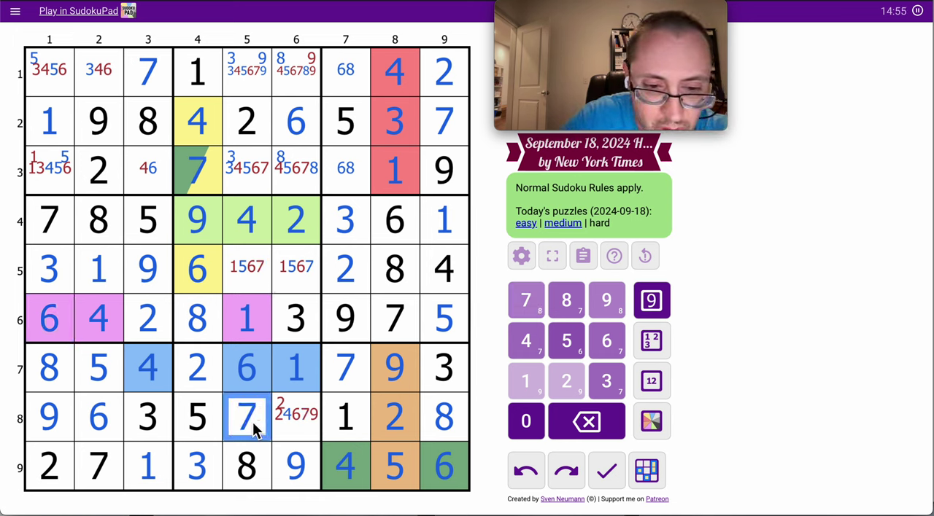
left_click(295, 417)
key("4")
Step: Enter 5 and 7 in row 5 (columns 5, 6), 3 at row 3 column 5, 9 at row 1 column 5
key("Up")
key("Up")
key("Up")
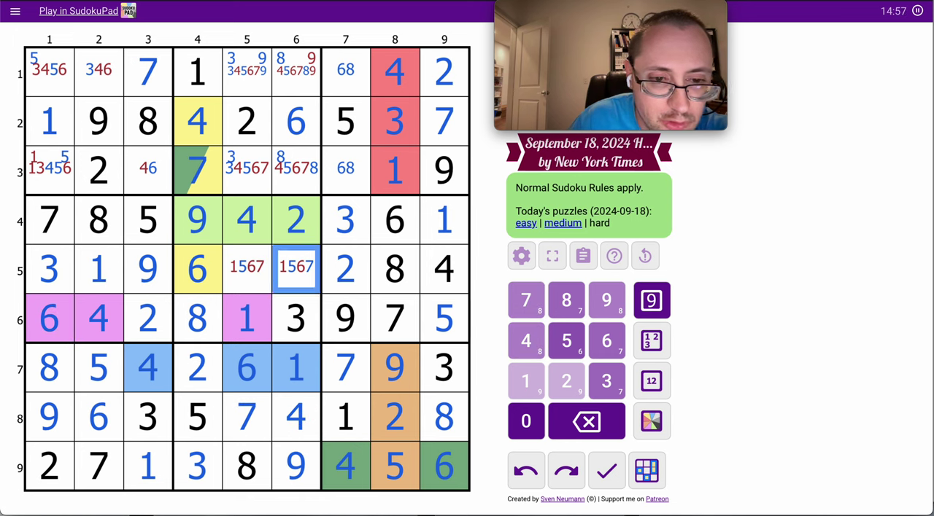
key("Left")
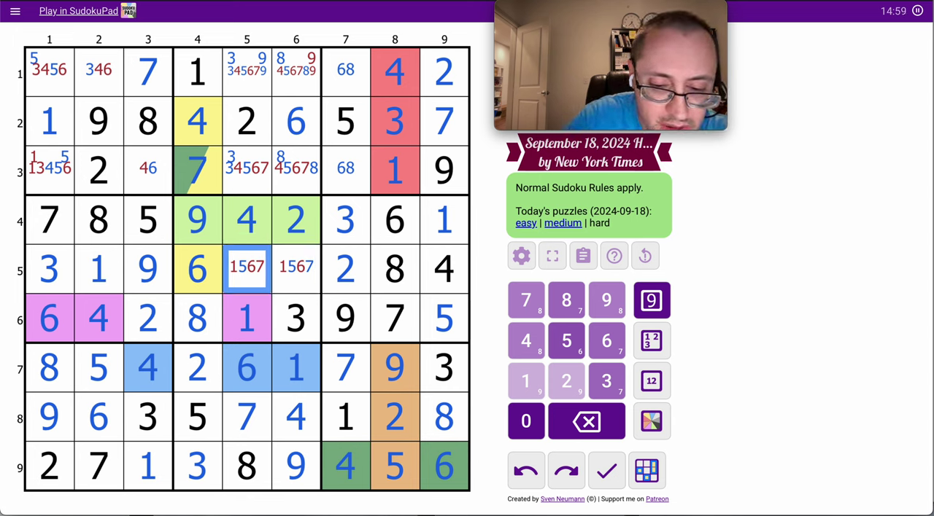
key("5")
key("Right")
key("7")
key("Up")
key("Up")
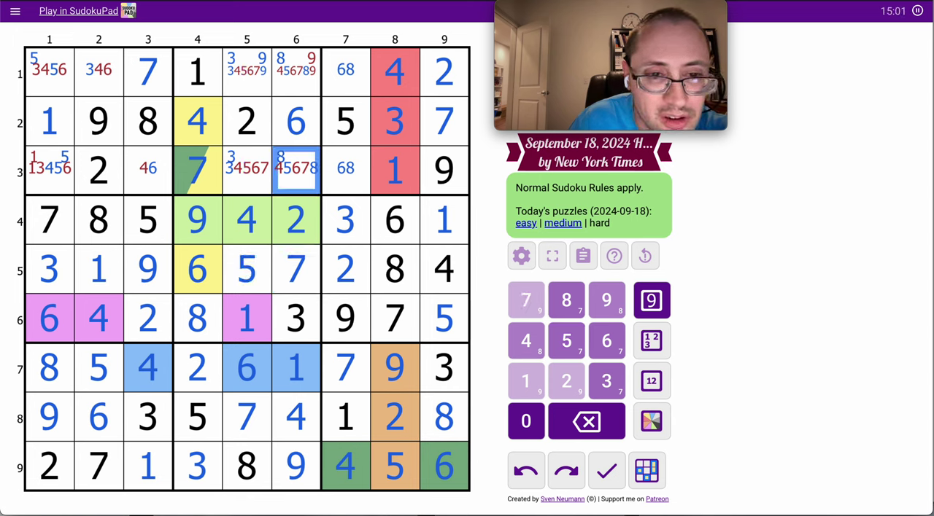
key("Left")
key("3")
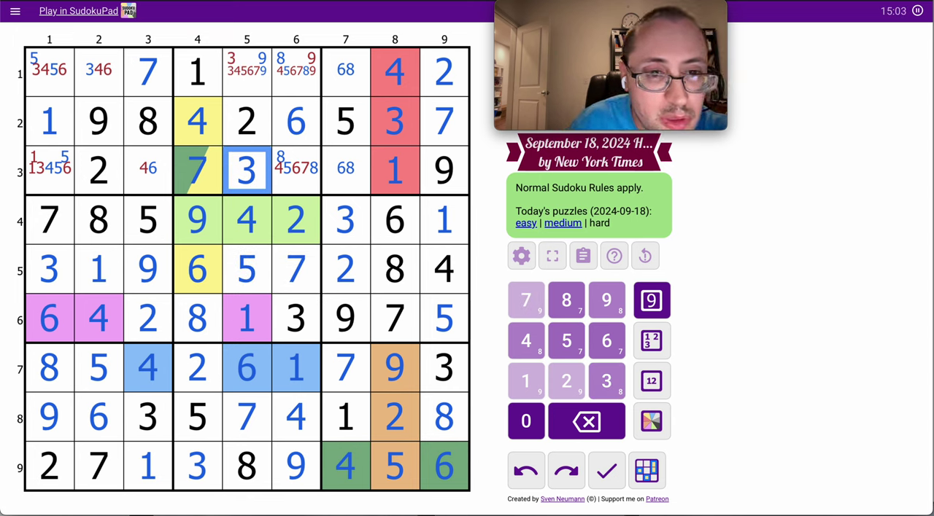
key("Up")
key("Up")
key("9")
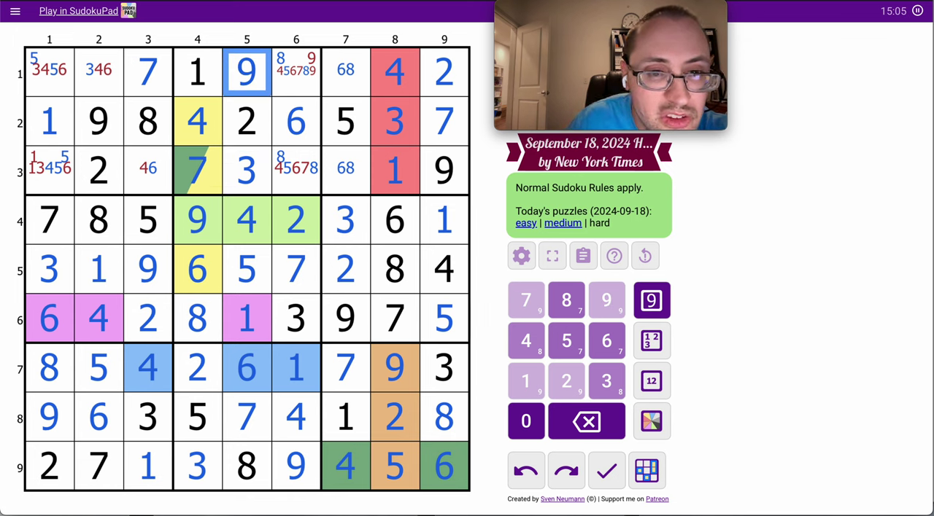
Step: Enter 3 and 5 in row 1 (columns 2, 1), then 4 and 6 in row 3 (columns 1, 3)
key("Left")
key("Left")
key("Left")
key("3")
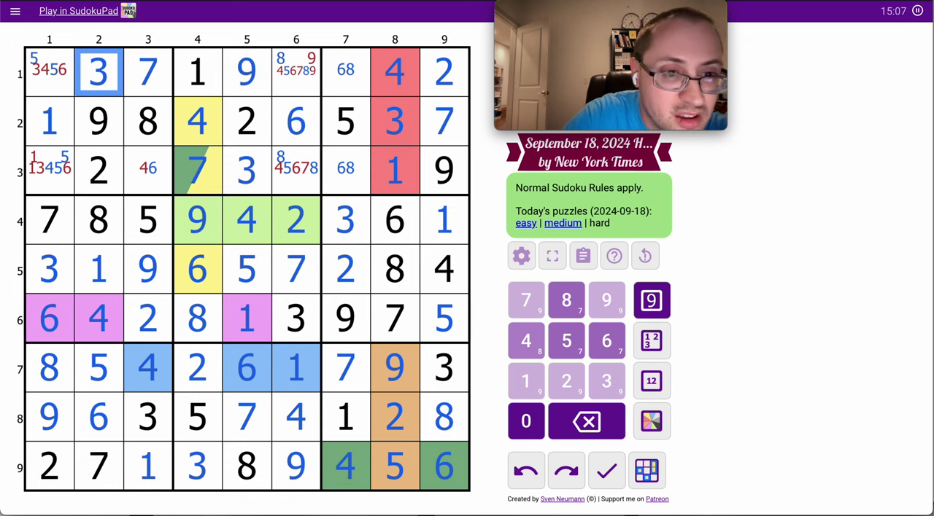
key("Left")
key("5")
key("Down")
key("Down")
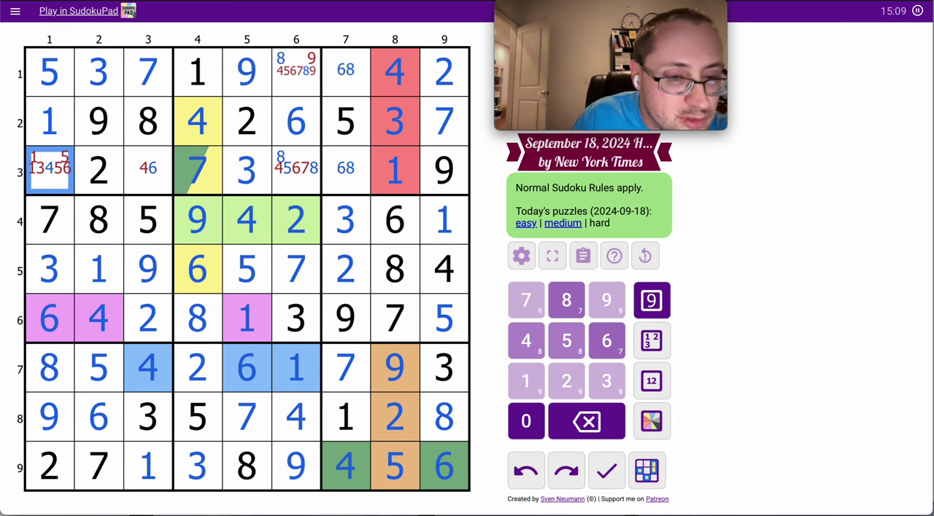
key("4")
key("Right")
key("Right")
key("6")
Step: Enter 8 at row 3 column 7, 6 and 8 in row 1 (columns 7, 6), then fill row 3 column 6 to finish
key("Right")
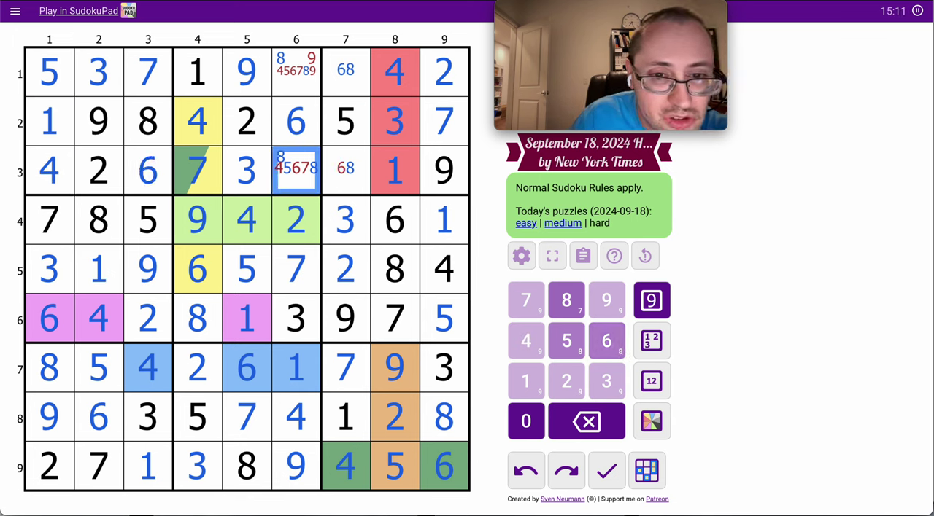
key("Right")
key("Right")
key("Right")
key("8")
key("Up")
key("Up")
key("6")
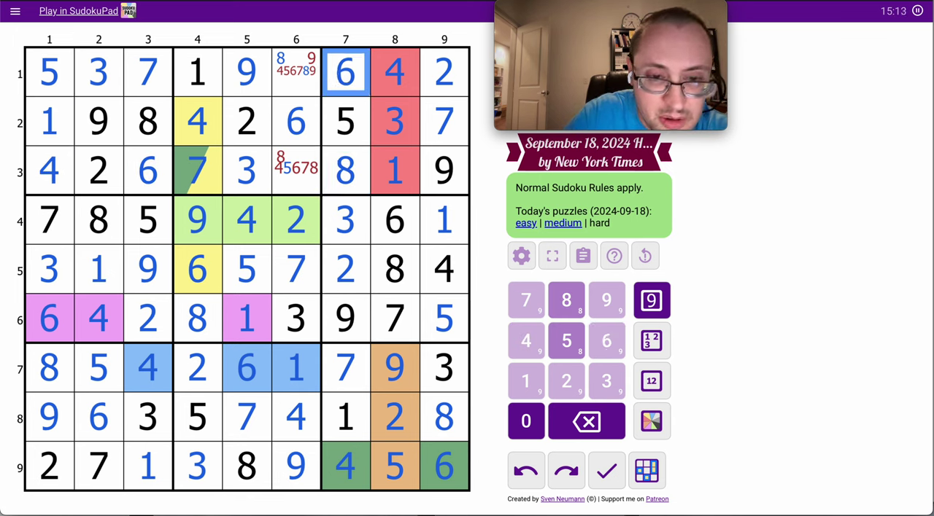
key("Left")
key("8")
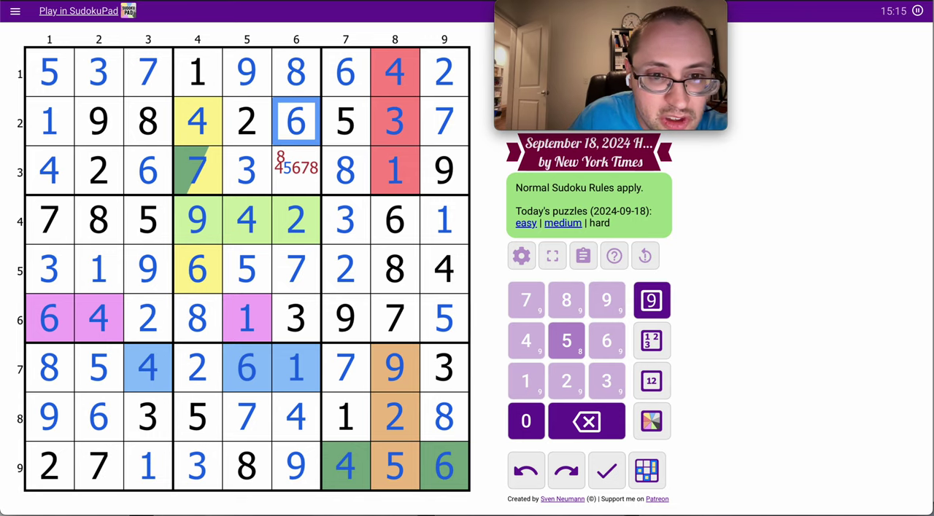
key("Down")
key("Down")
key("4")
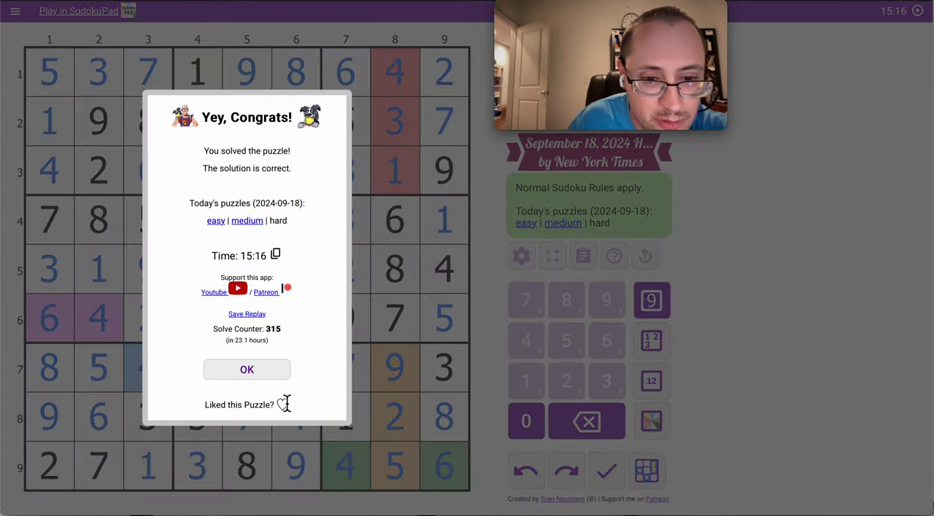
Step: Like the puzzle, close the congratulations message, then review cells in rows 2 and 3
left_click(285, 405)
left_click(270, 372)
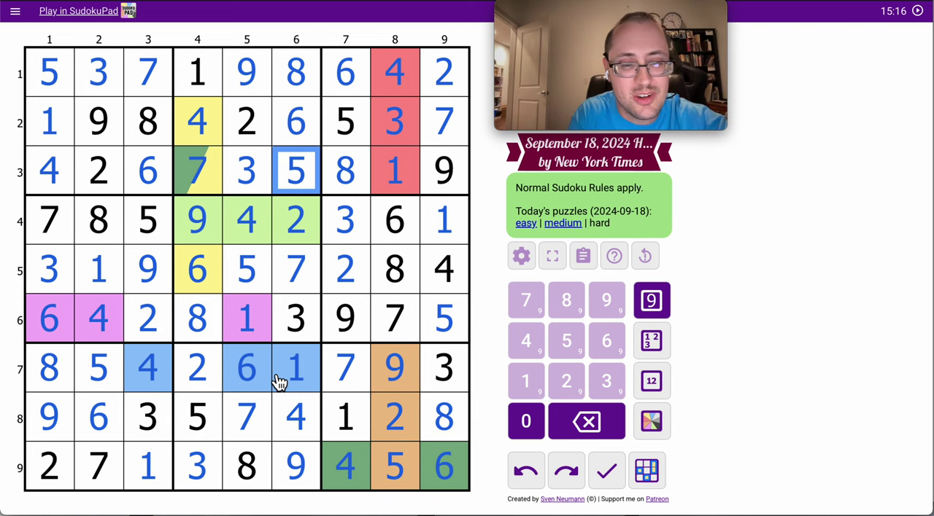
left_click(202, 126)
left_click(296, 124)
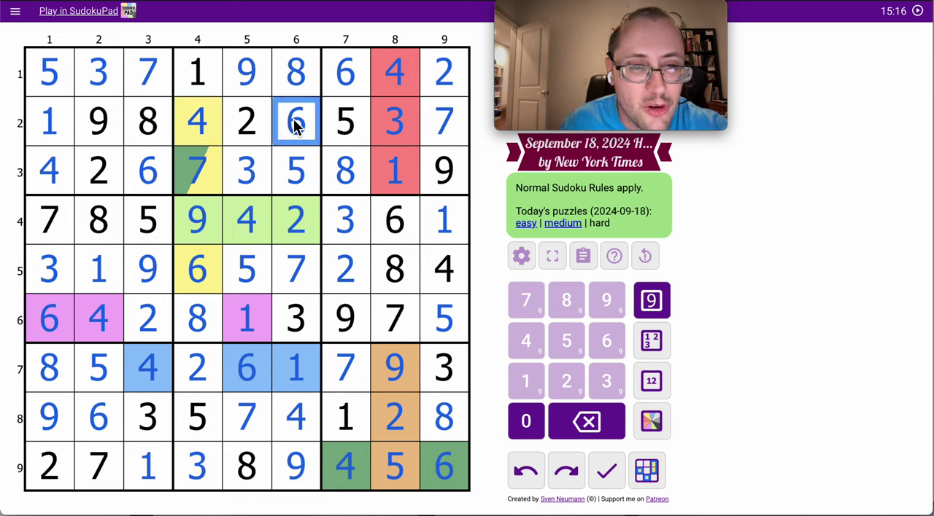
left_click(201, 175)
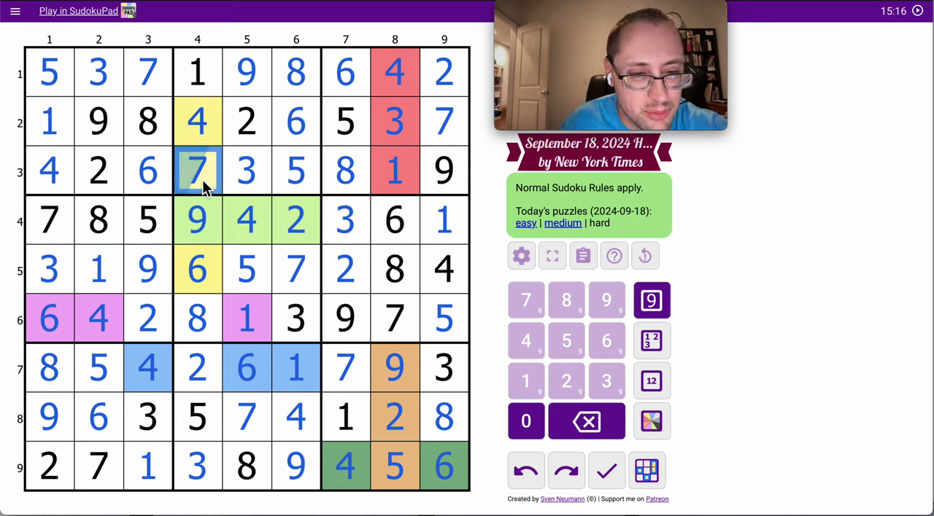